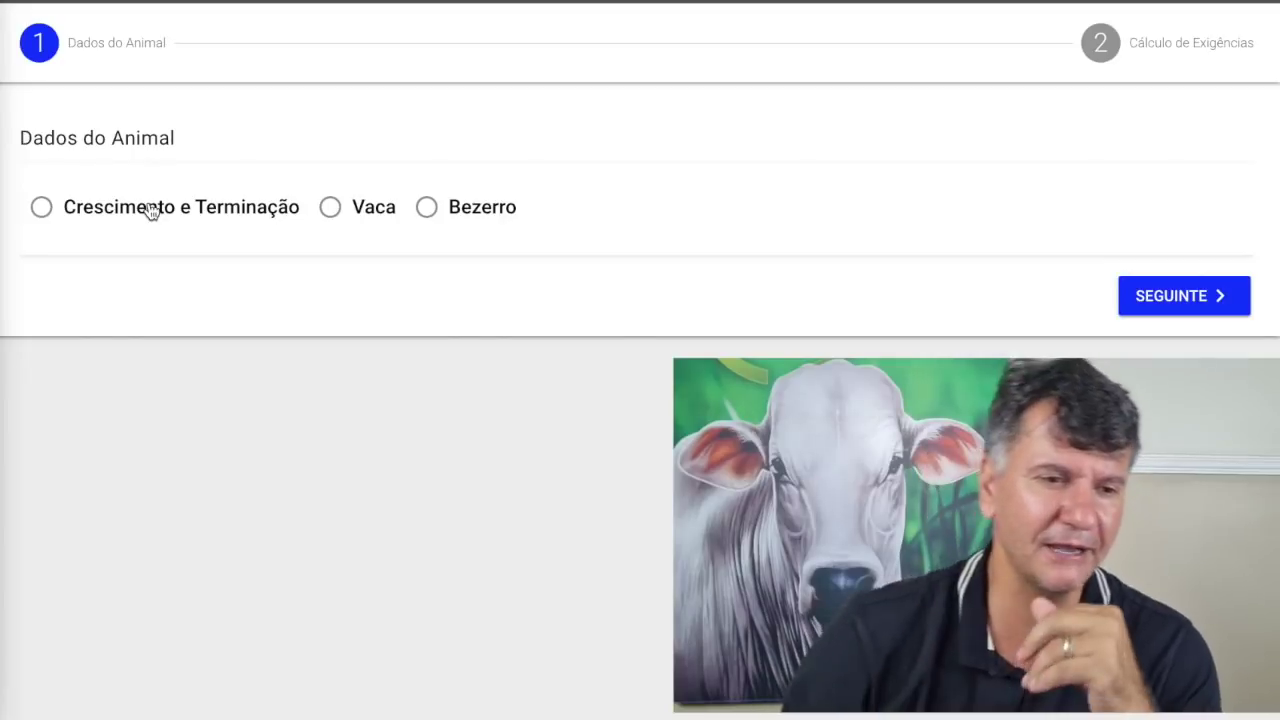
# - Preview the animal data fields offered for the Vaca and Bezerro categories
pyautogui.click(338, 214)
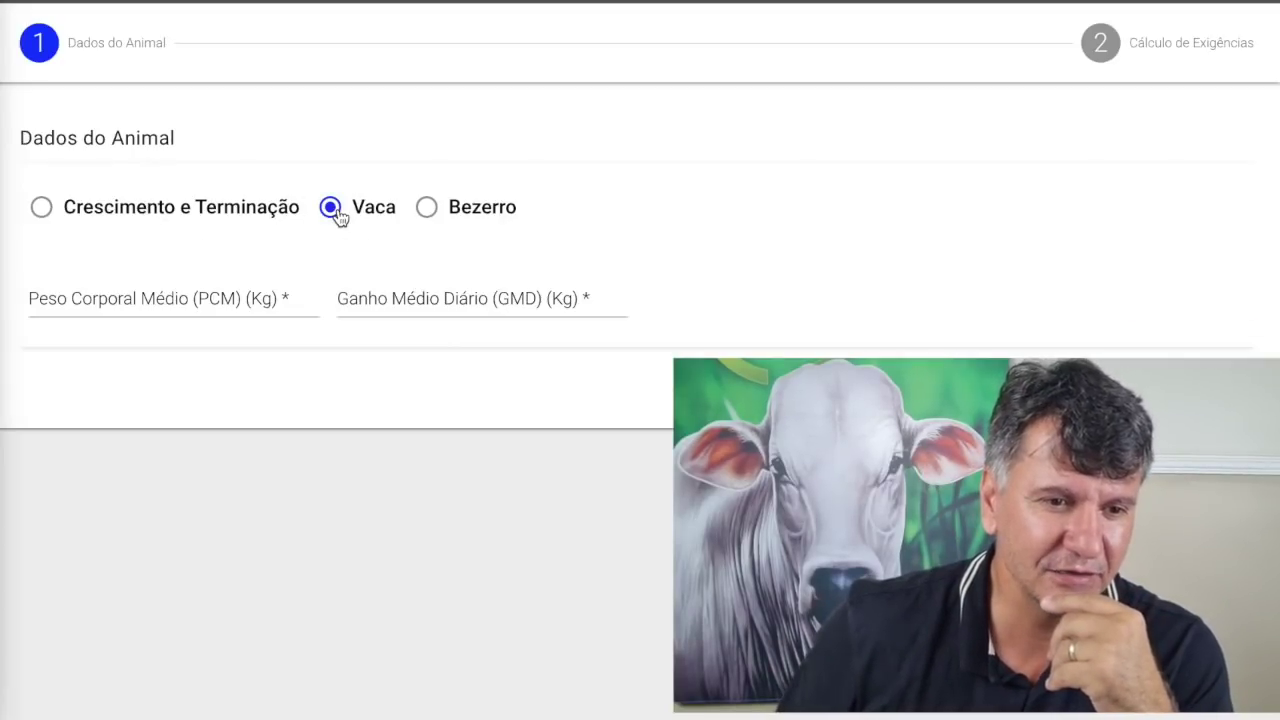
pyautogui.click(234, 296)
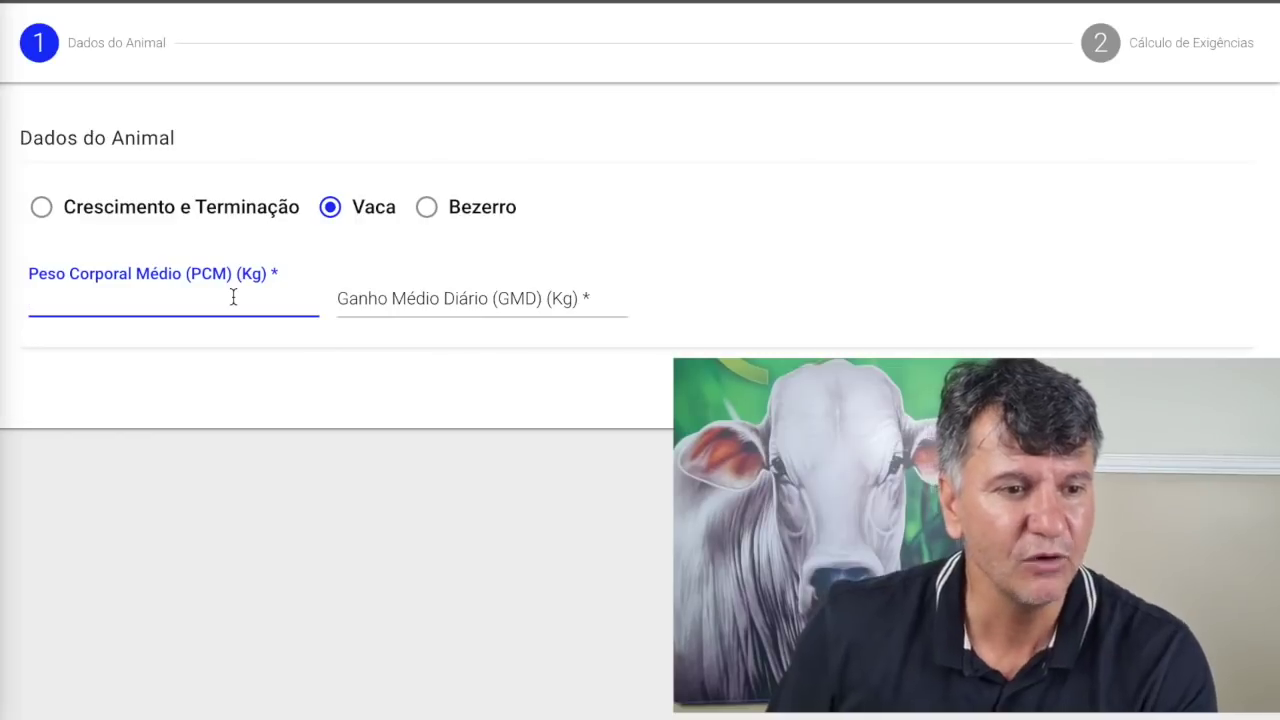
pyautogui.click(331, 209)
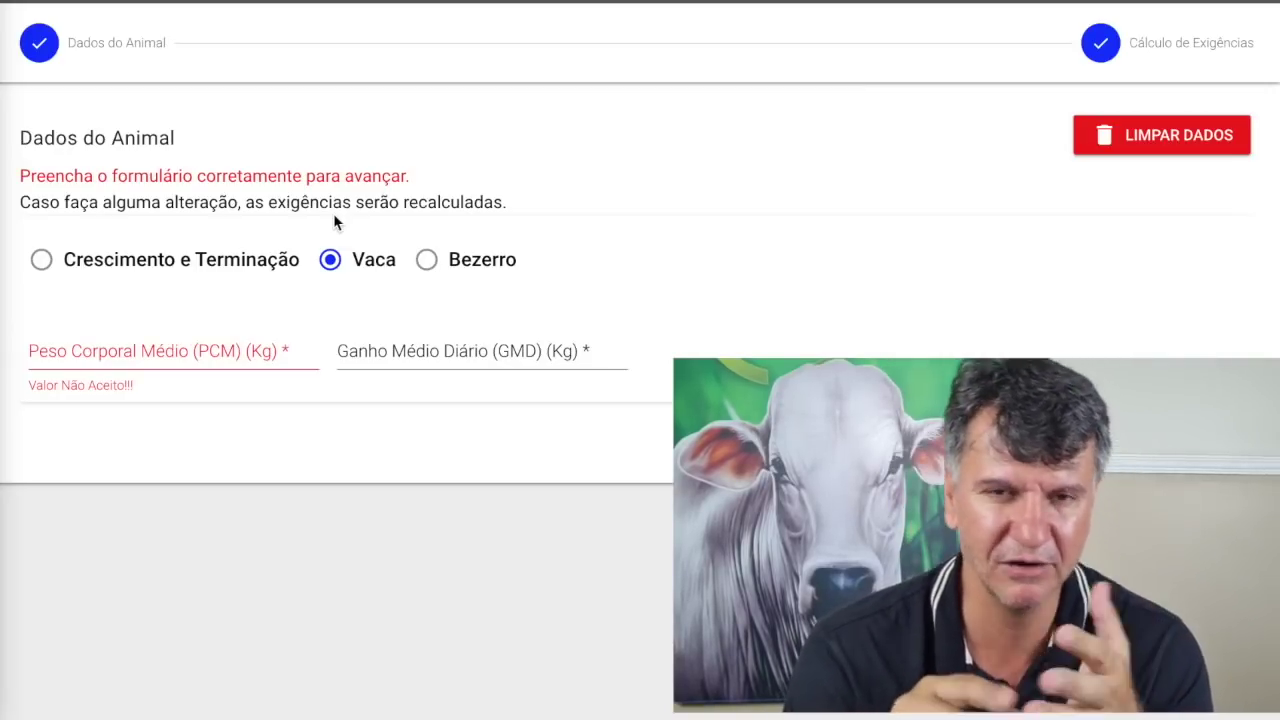
pyautogui.click(436, 264)
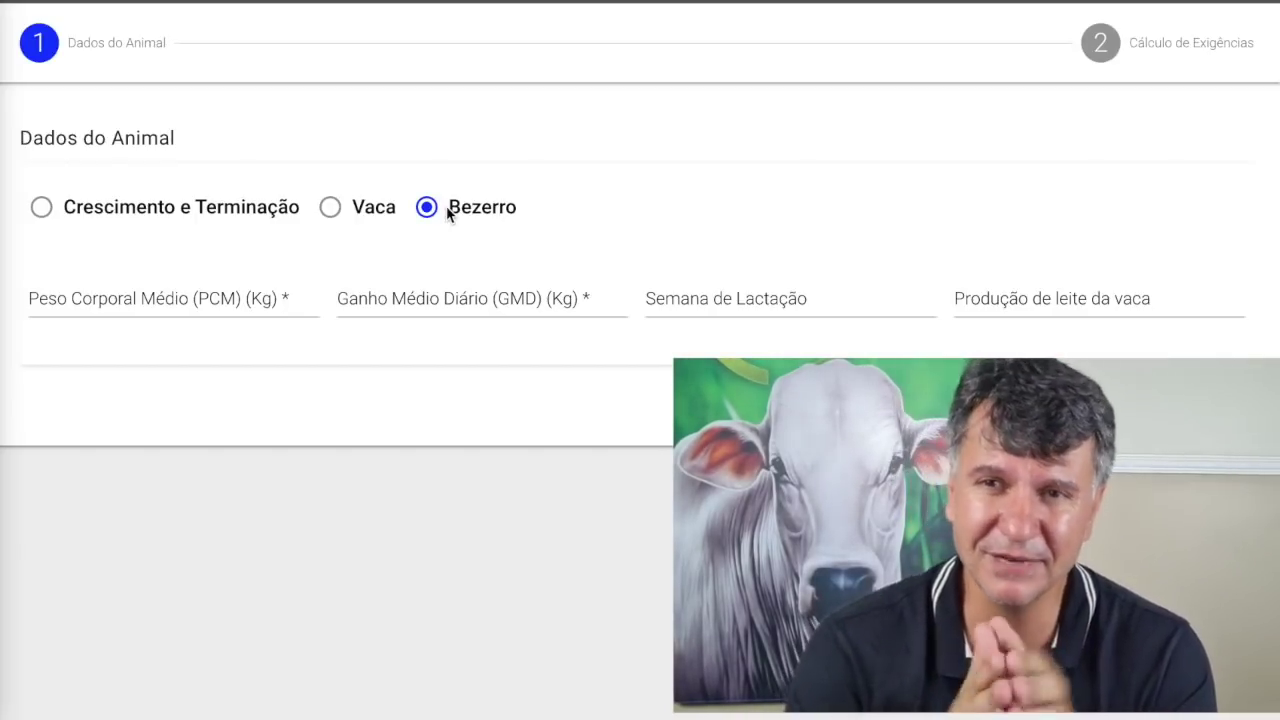
# - Choose Crescimento e Terminação and enter an average body weight of 300 kg and a daily gain of 1 kg
pyautogui.click(41, 208)
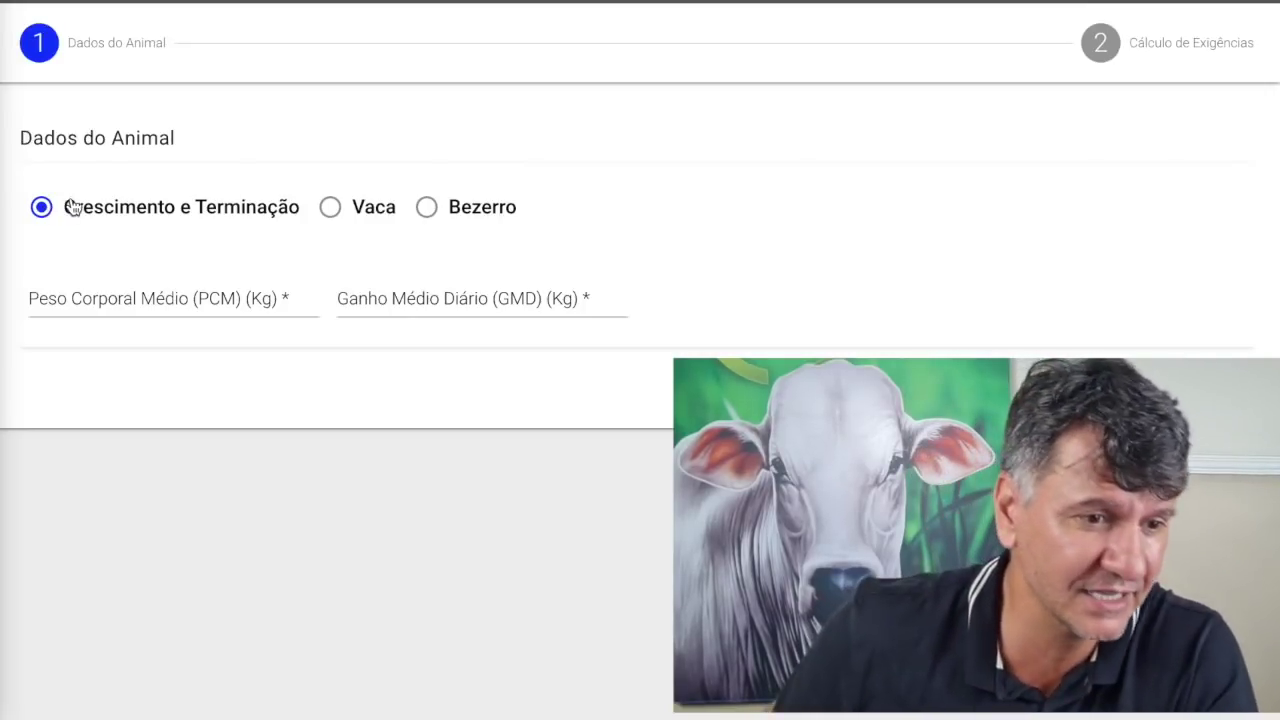
pyautogui.click(150, 301)
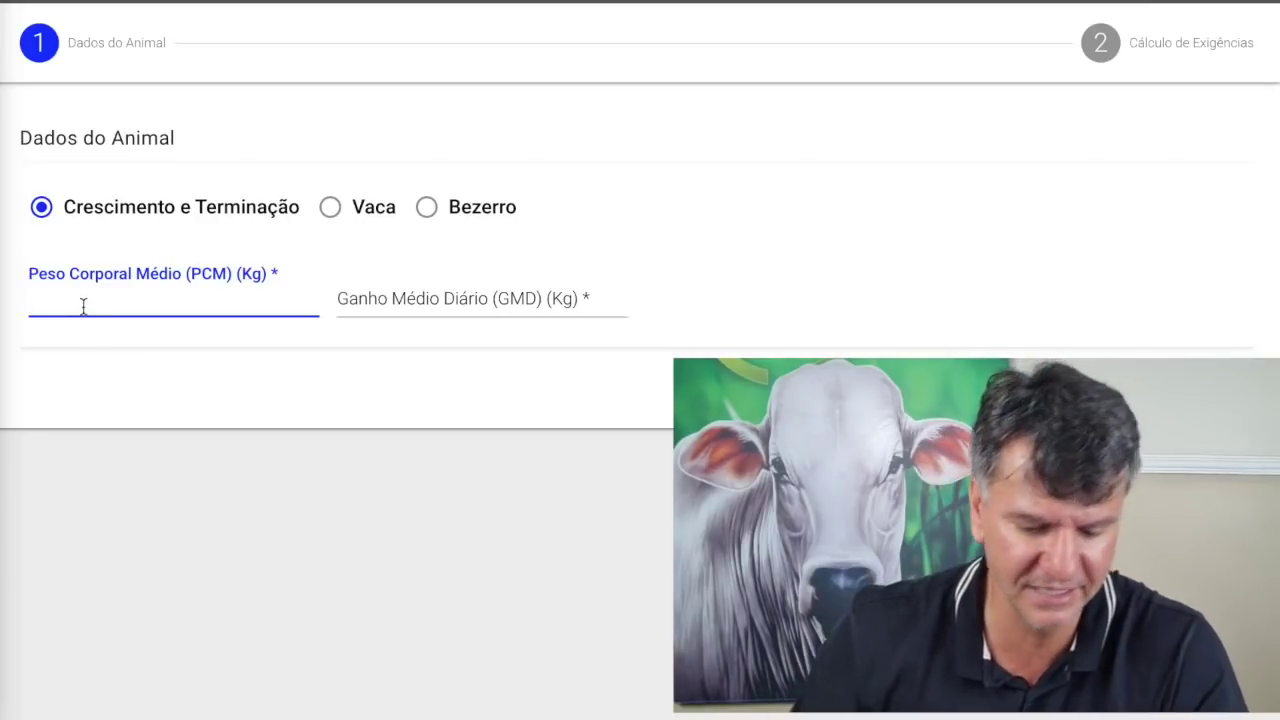
pyautogui.write('300')
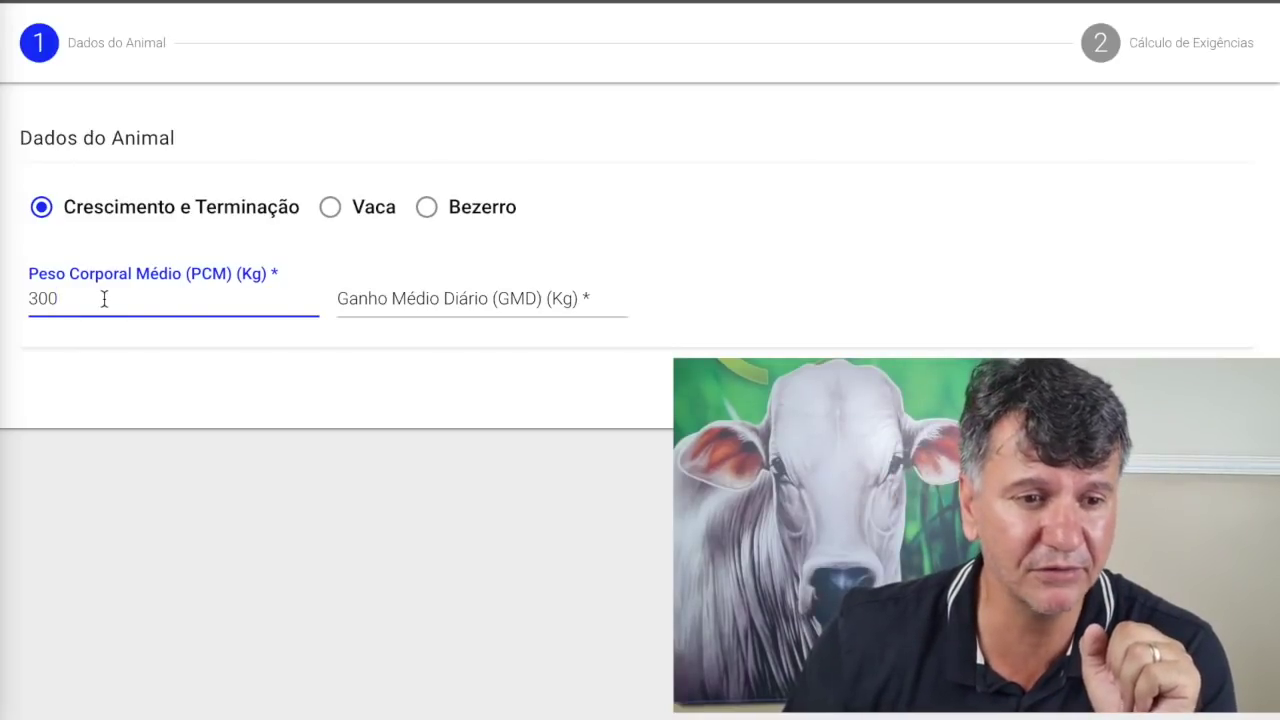
pyautogui.click(349, 300)
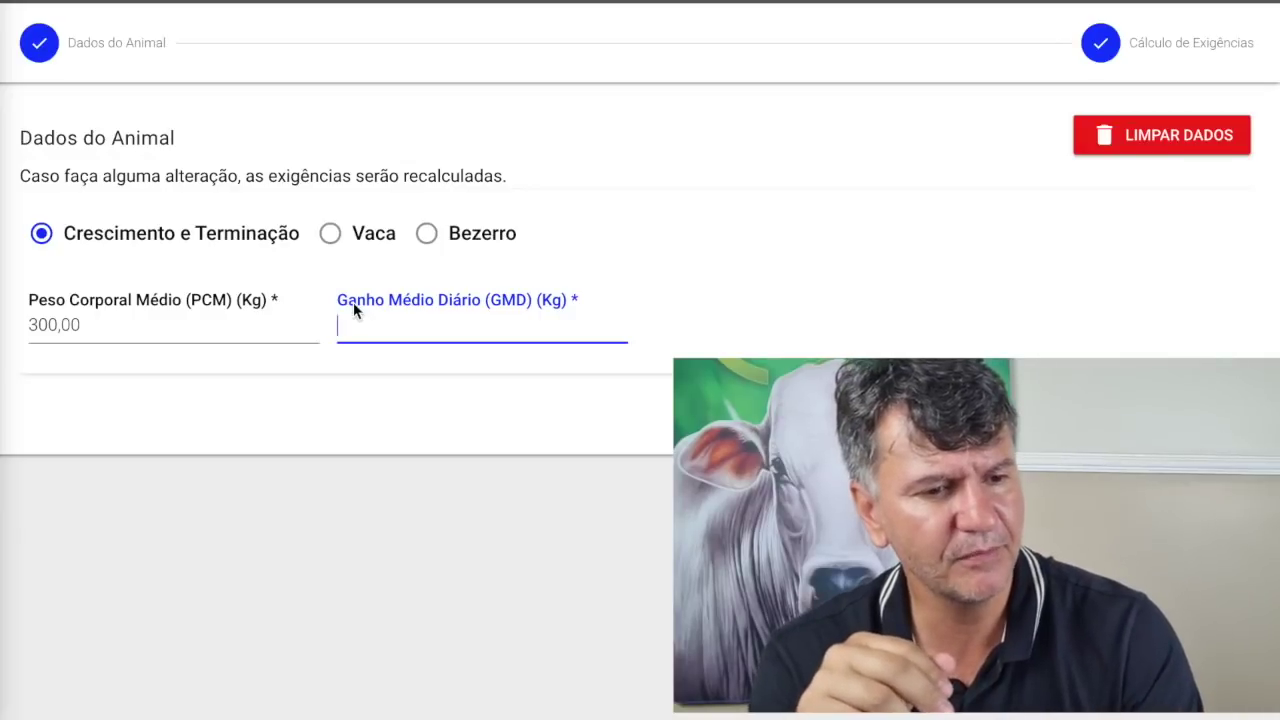
pyautogui.write('1')
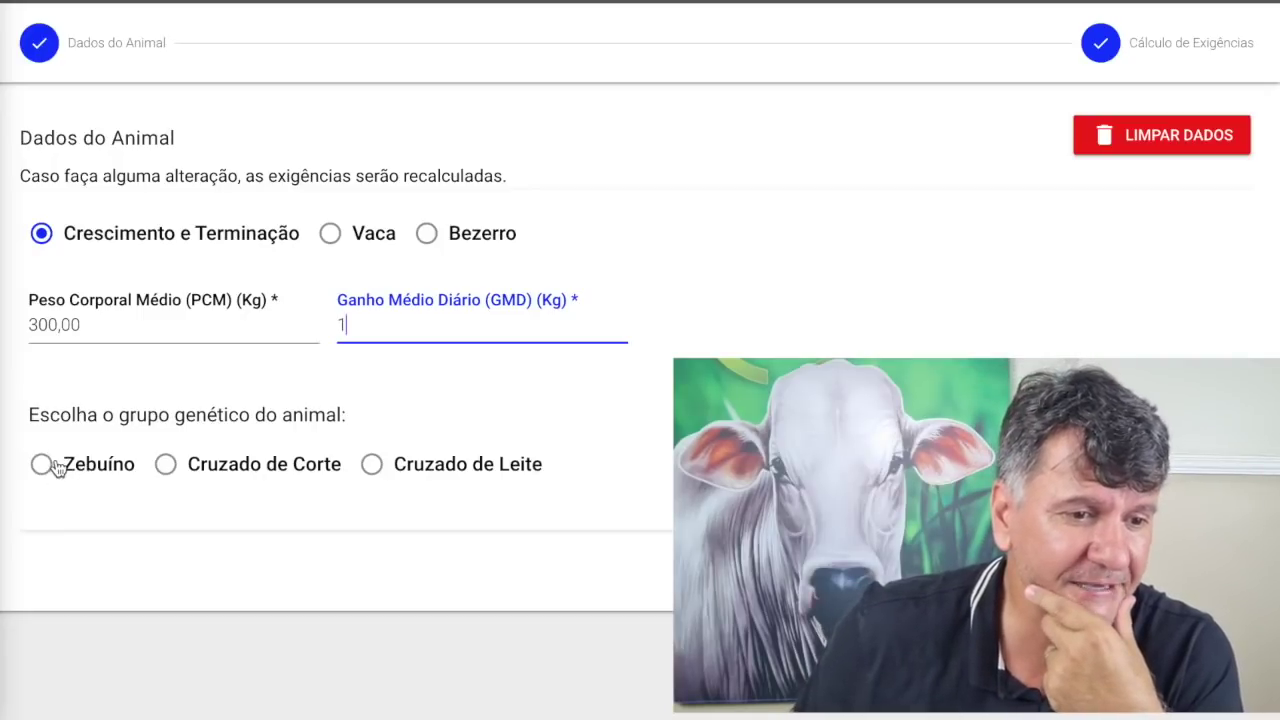
# - Classify the animal as Zebuíno, in the Confinamento production system, with sex Macho não castrado
pyautogui.click(48, 464)
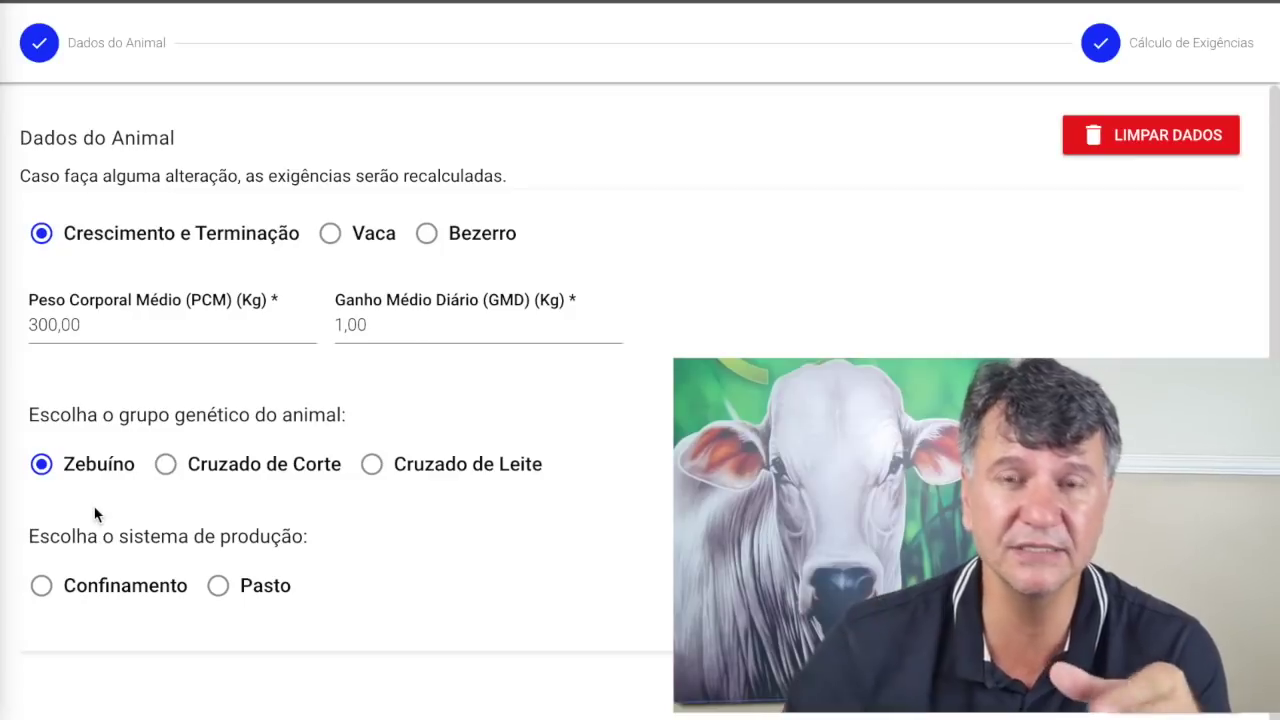
pyautogui.click(50, 590)
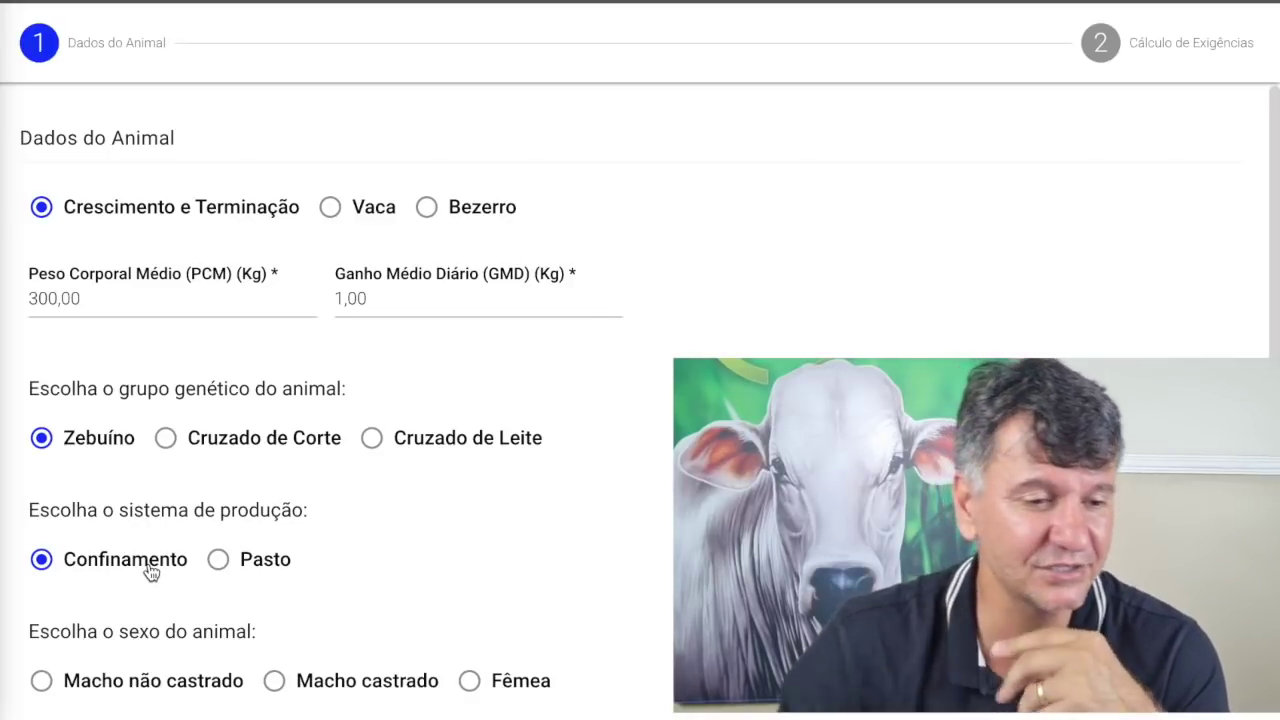
pyautogui.click(42, 682)
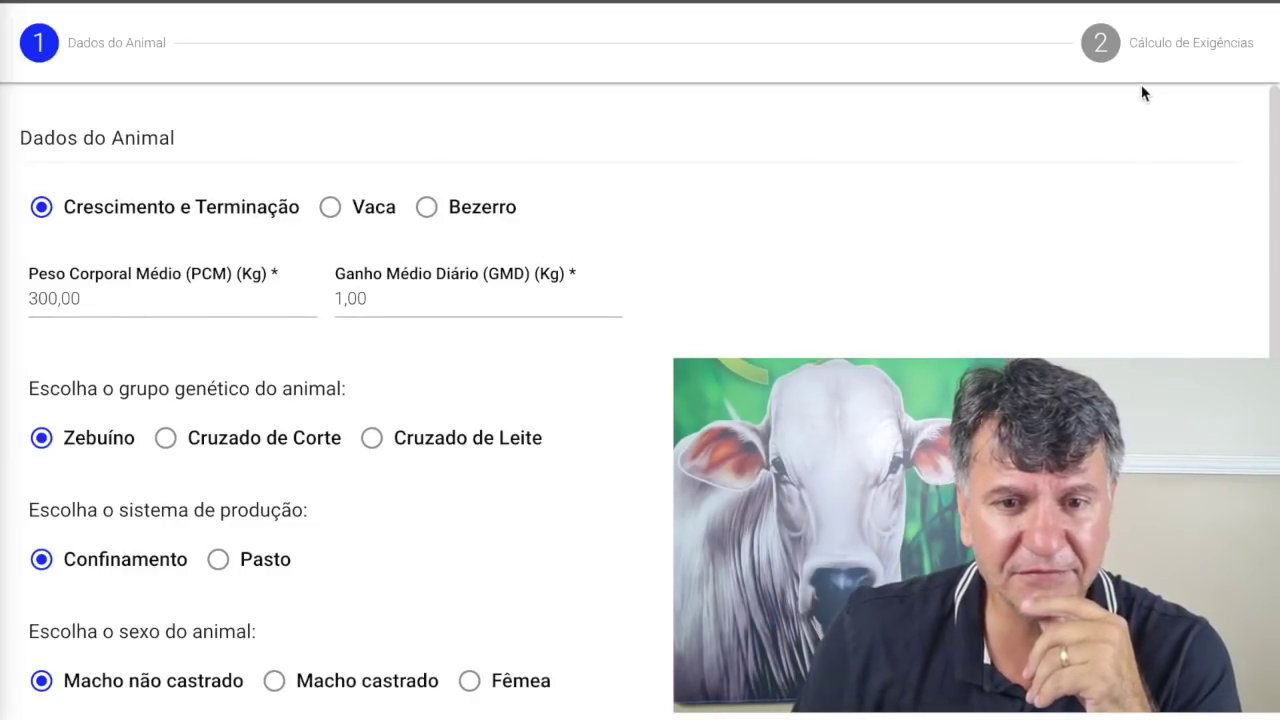
# - Calculate the animal's requirements and examine the table from dry matter through energy and protein to the minerals
pyautogui.click(1120, 47)
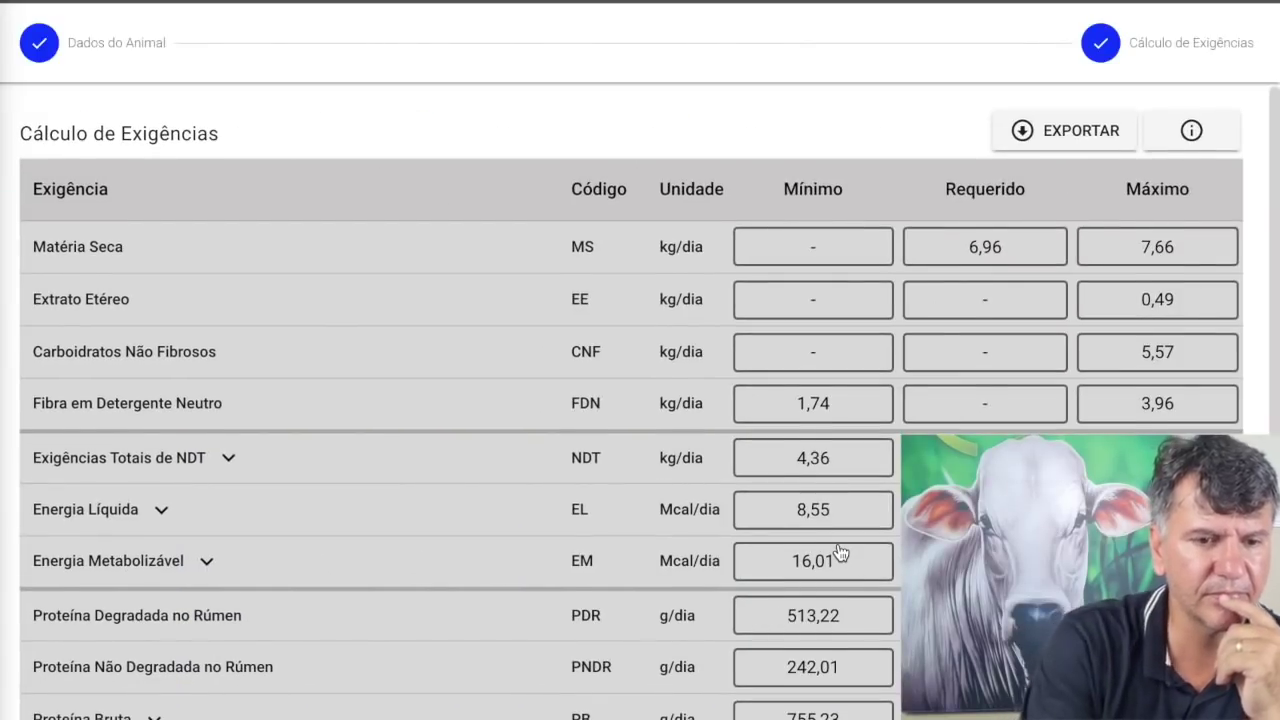
pyautogui.scroll(-2, 840, 553)
pyautogui.scroll(1, 840, 553)
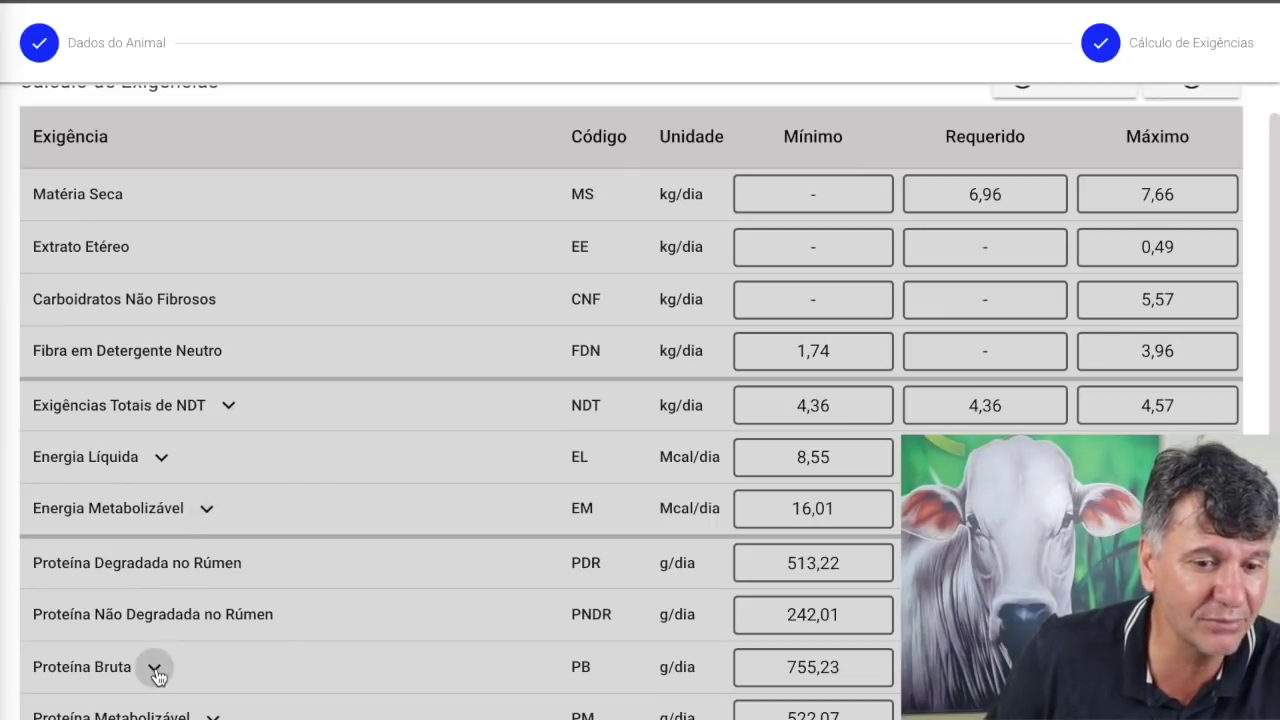
pyautogui.scroll(-1, 160, 675)
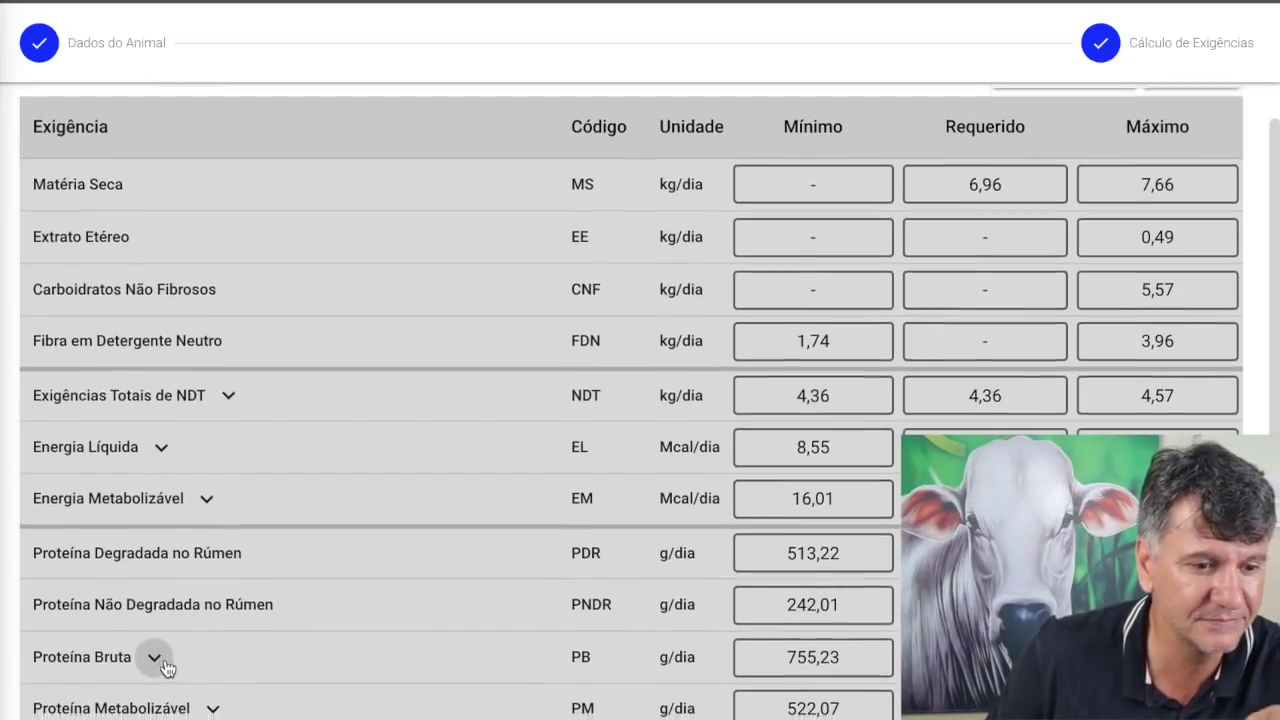
pyautogui.scroll(-5, 167, 668)
pyautogui.scroll(1, 183, 531)
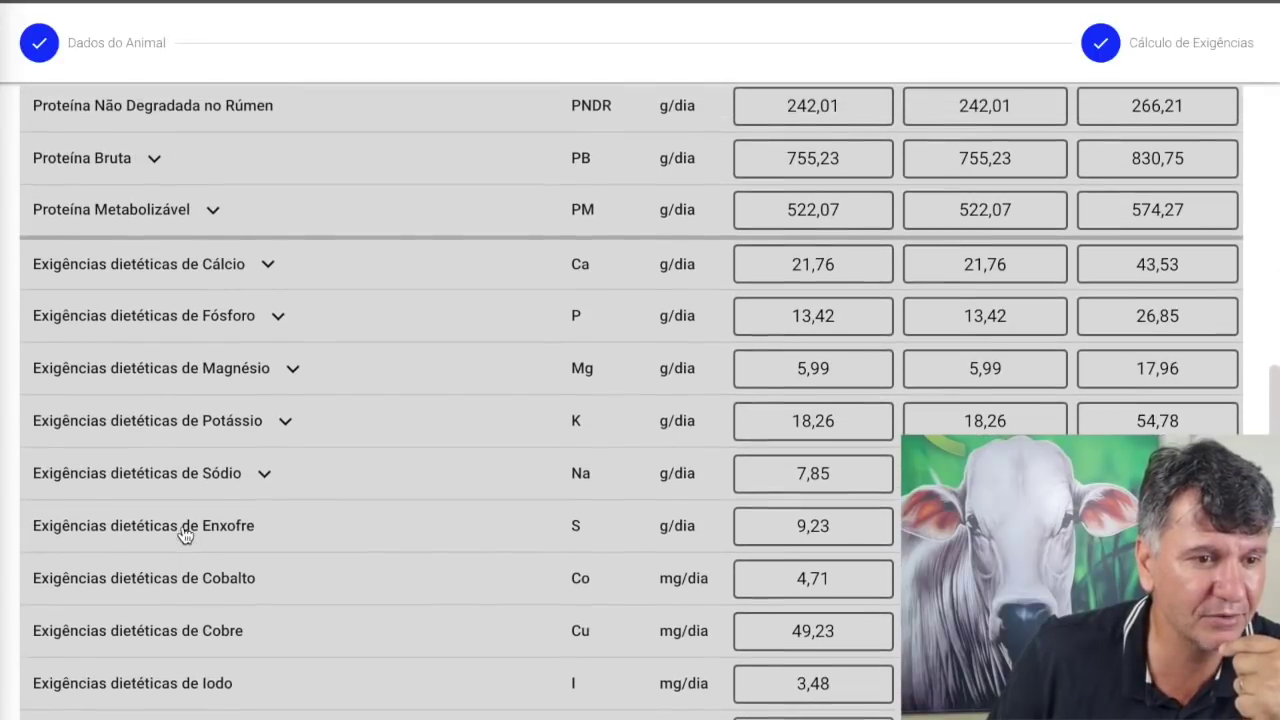
pyautogui.scroll(2, 172, 535)
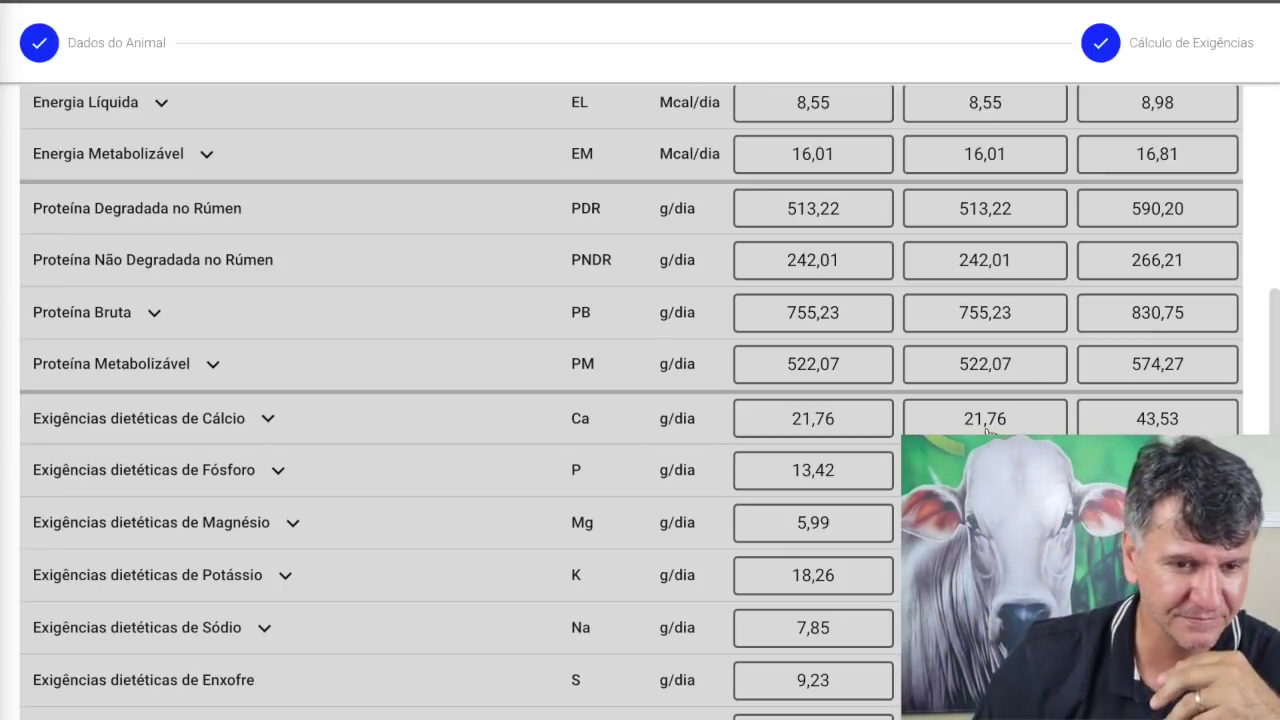
pyautogui.scroll(-3, 543, 400)
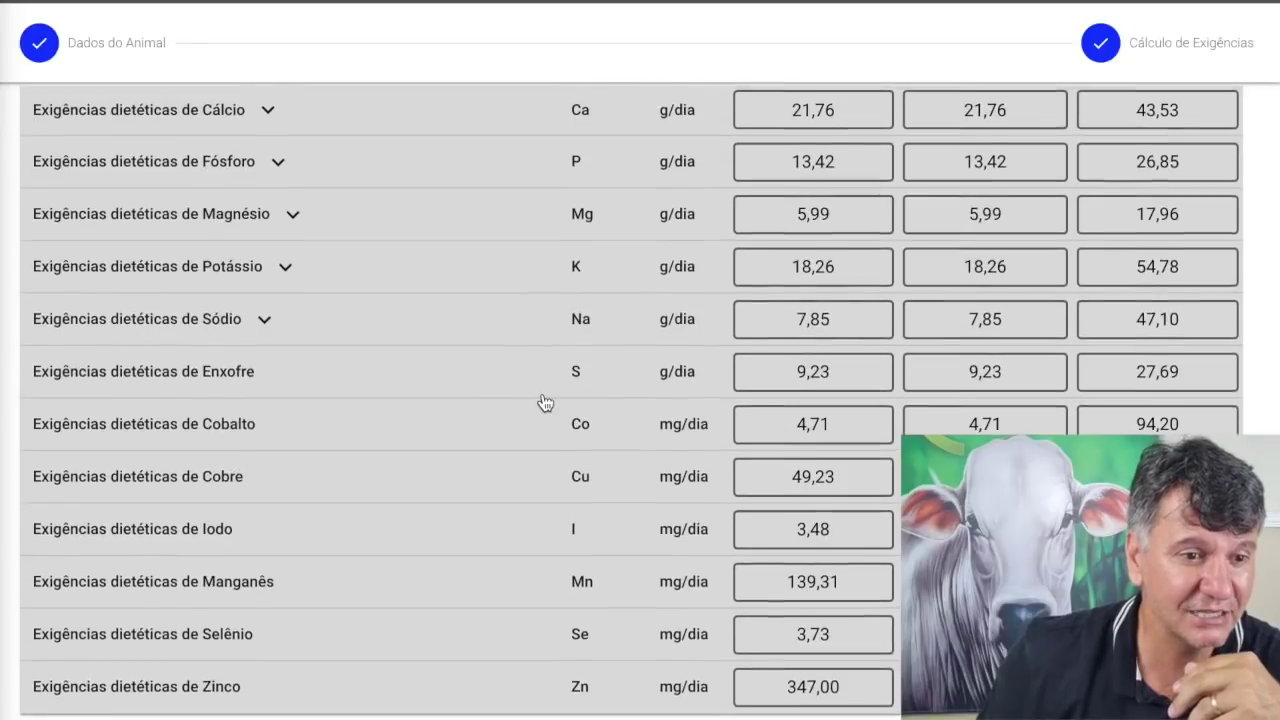
pyautogui.scroll(6, 543, 402)
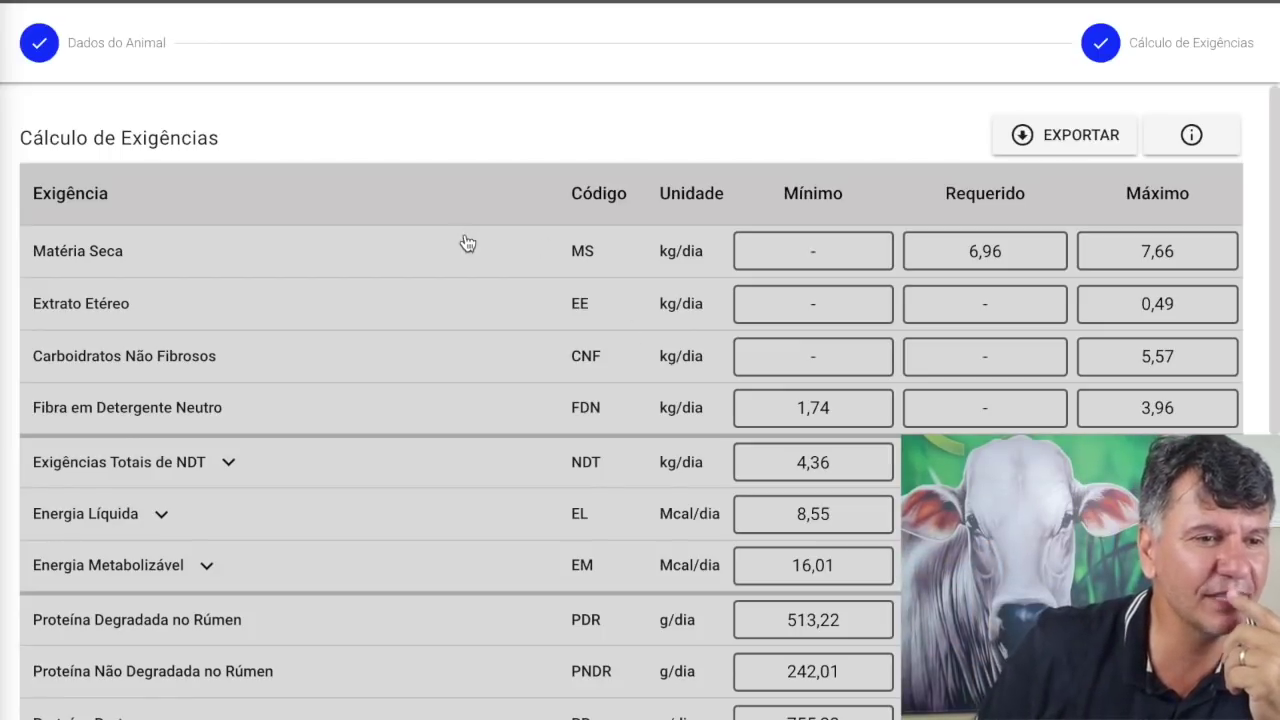
# - Return to the animal data and set the average body weight to 400 kg and the daily gain to 1,50 kg
pyautogui.click(62, 44)
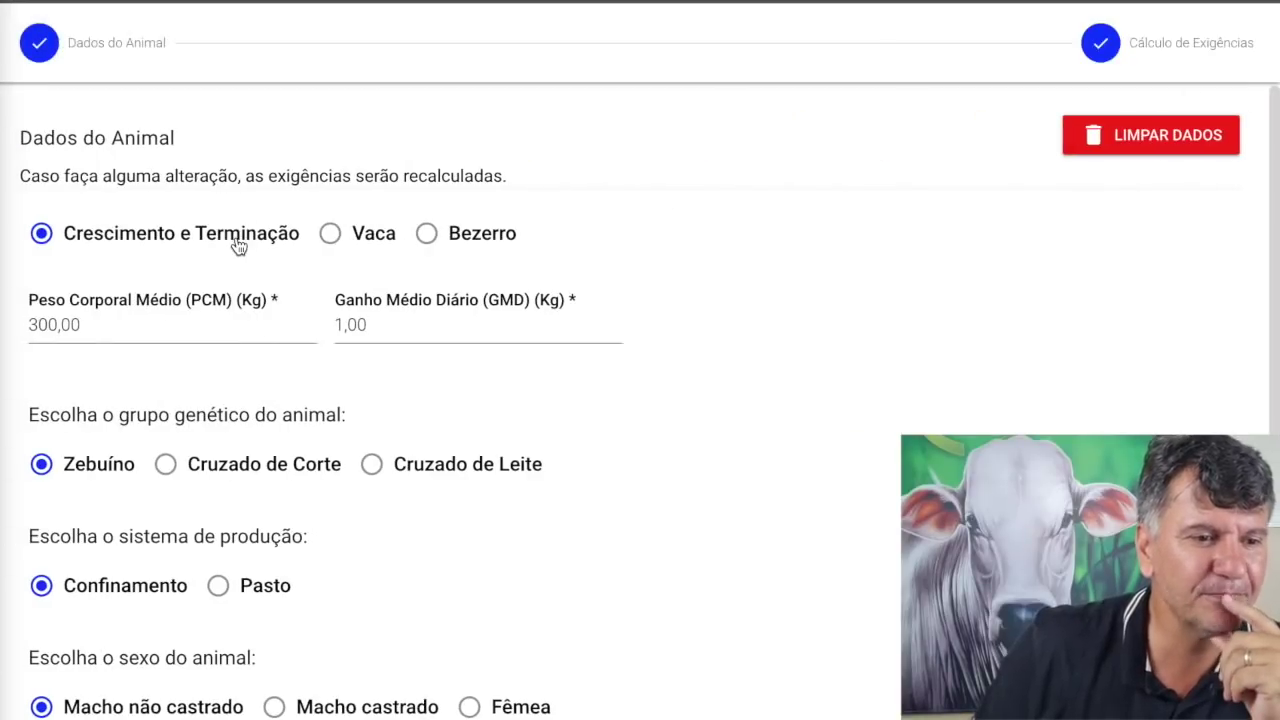
pyautogui.moveTo(97, 318); pyautogui.dragTo(22, 318)
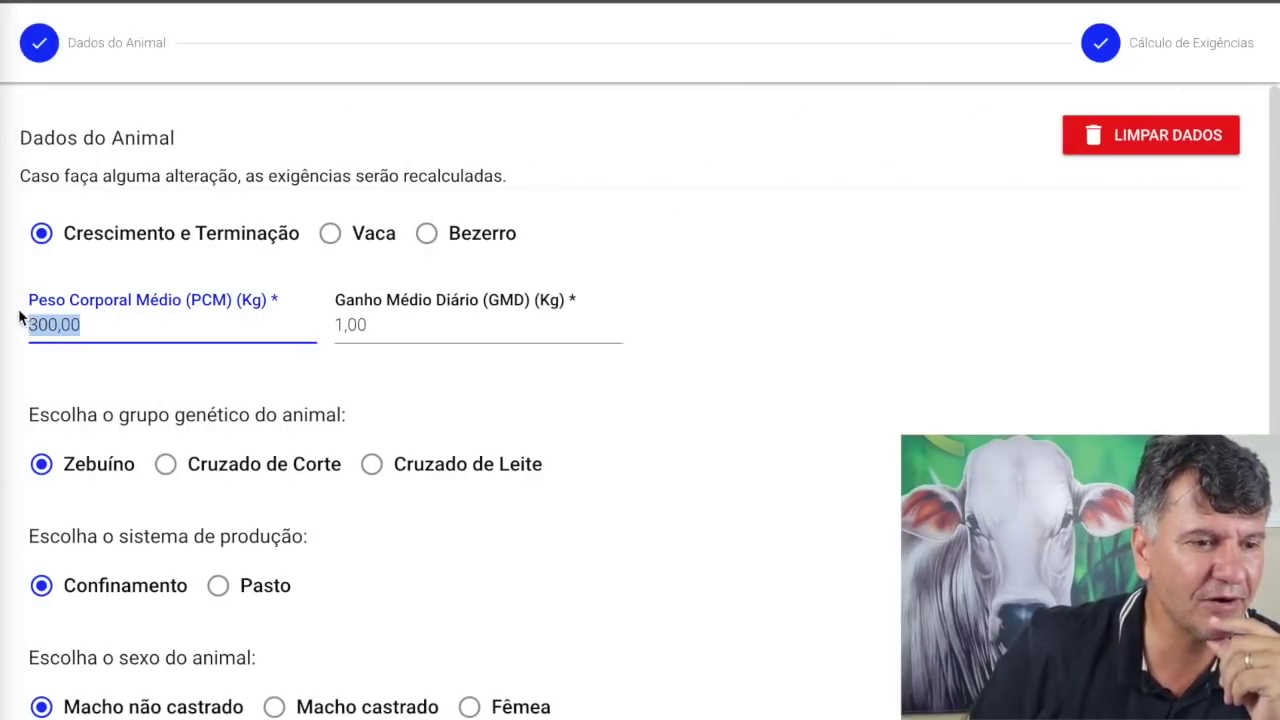
pyautogui.write('400')
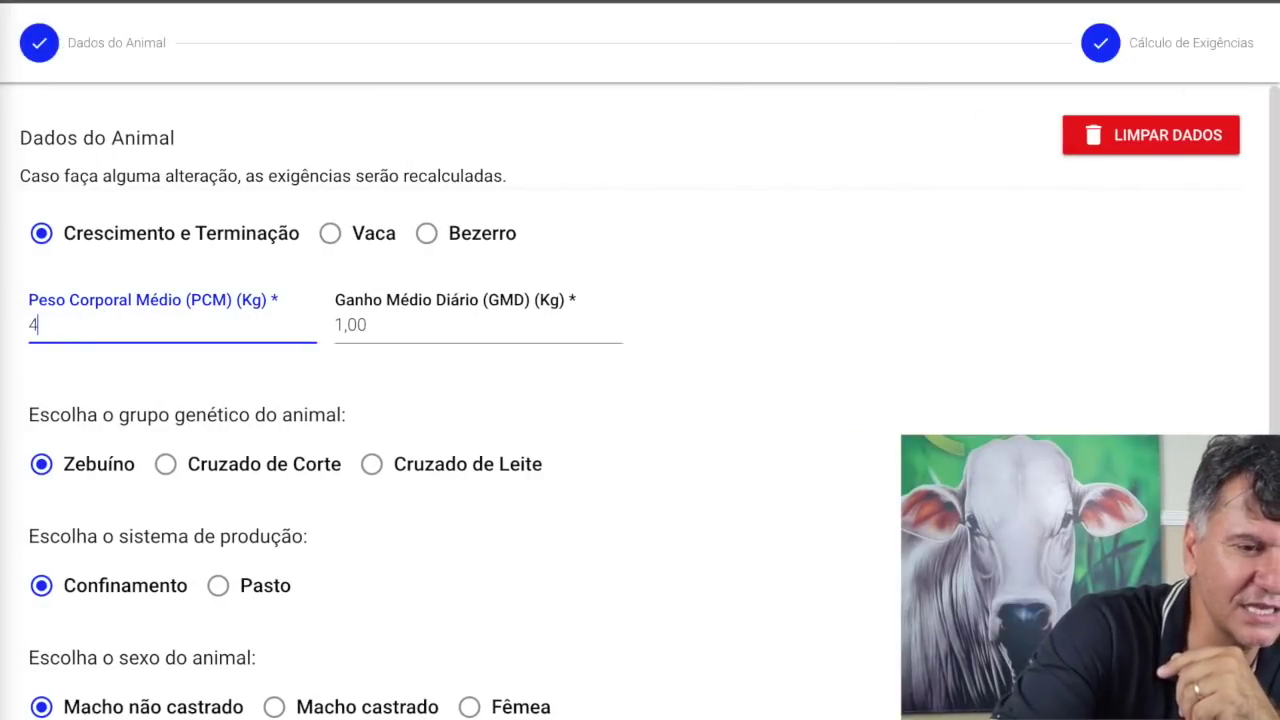
pyautogui.click(369, 331)
pyautogui.press('BackSpace')
pyautogui.press('BackSpace')
pyautogui.write('5')
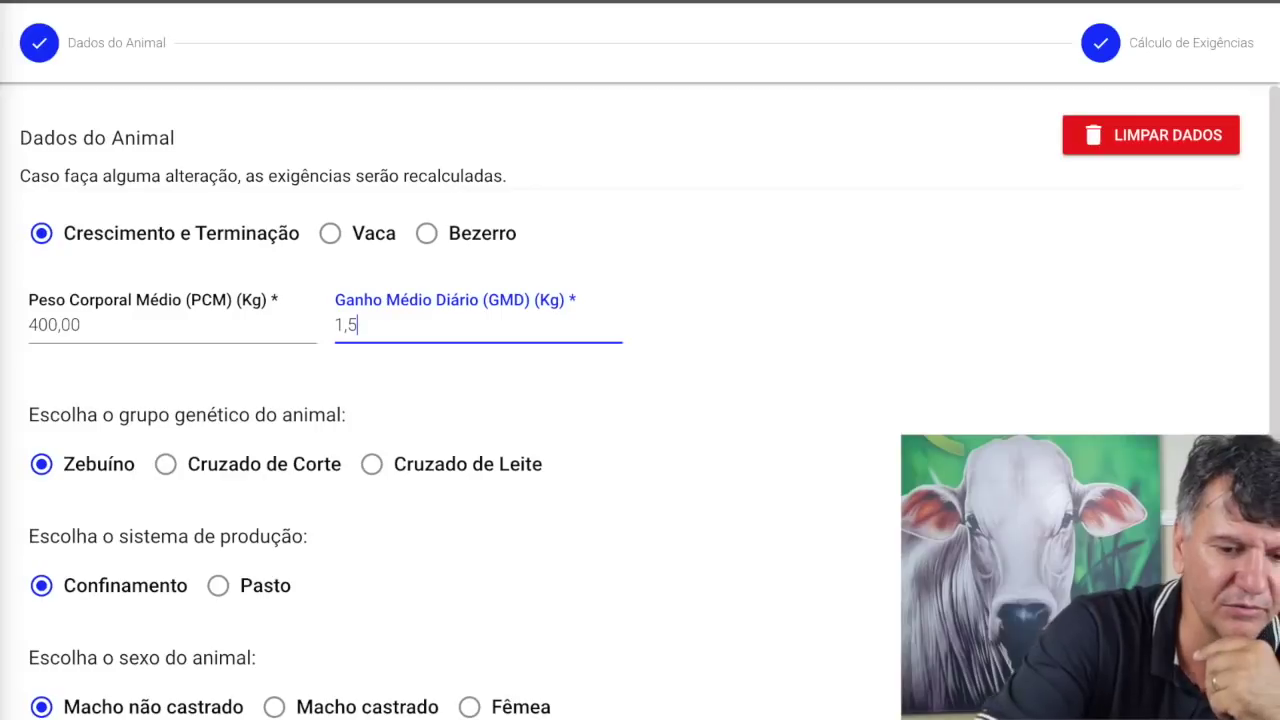
pyautogui.write('0')
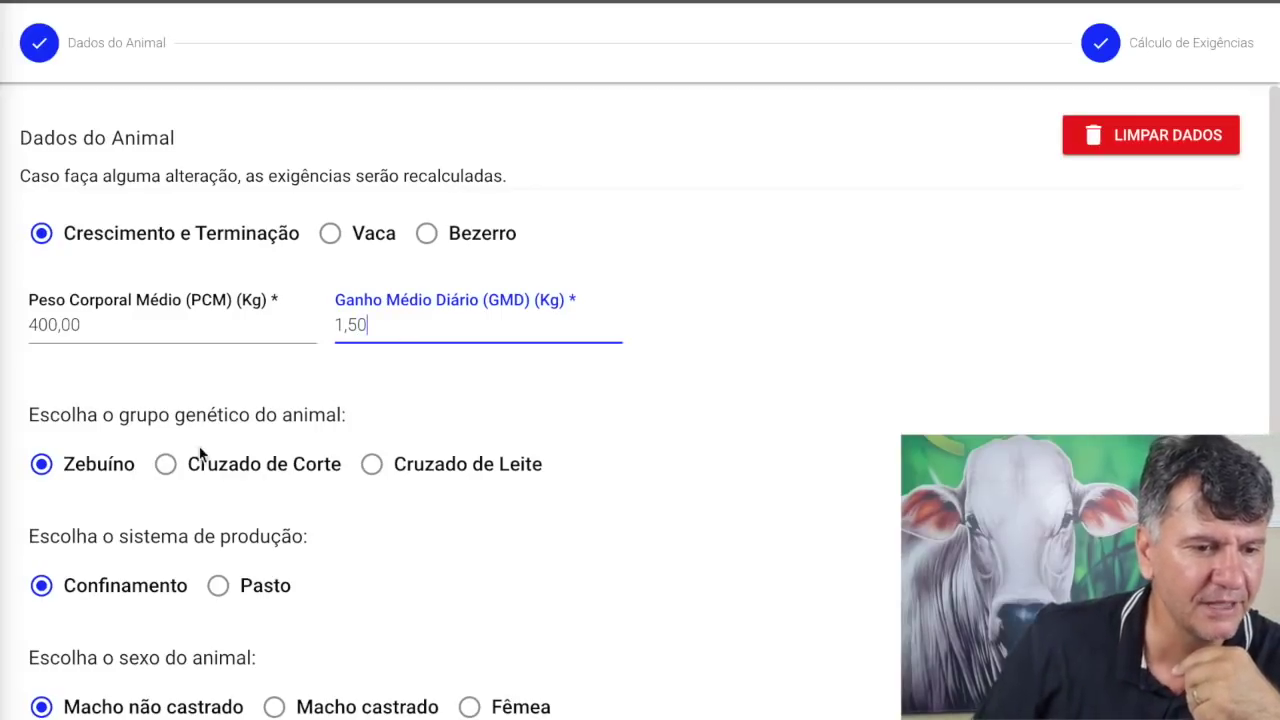
# - Change the genetic group to Cruzado de Corte and the sex to Macho castrado
pyautogui.click(168, 465)
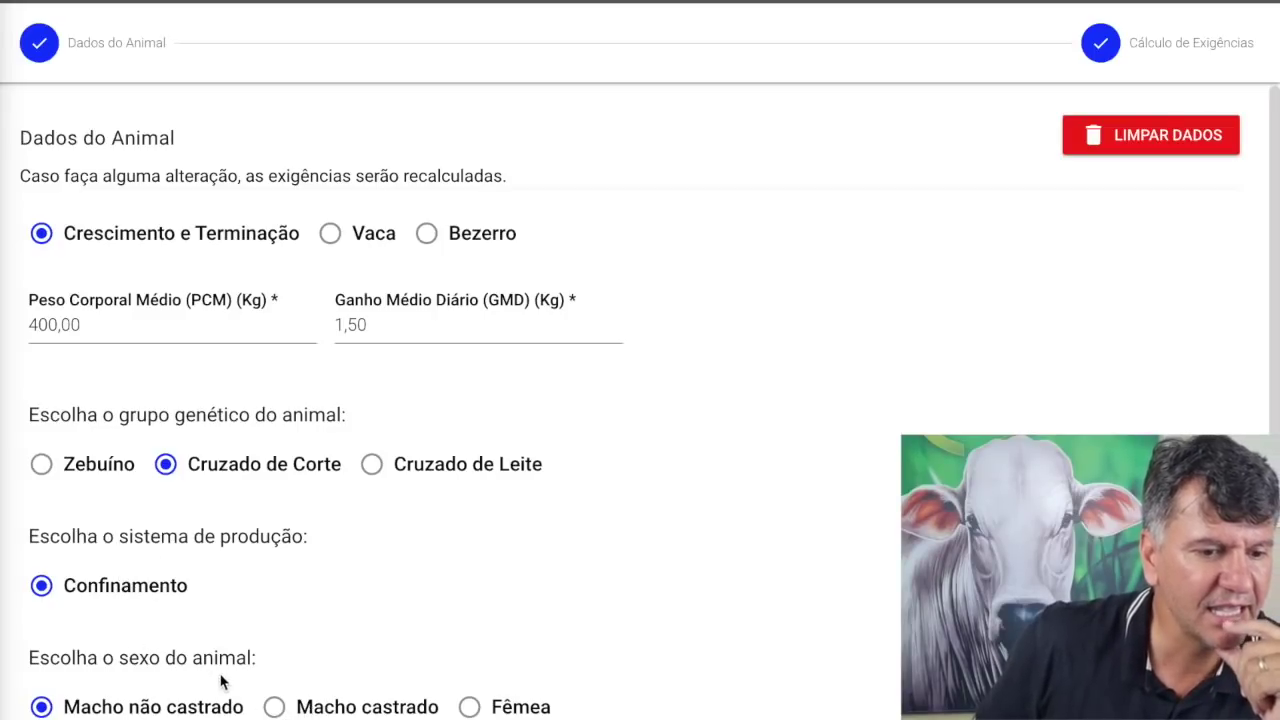
pyautogui.click(276, 709)
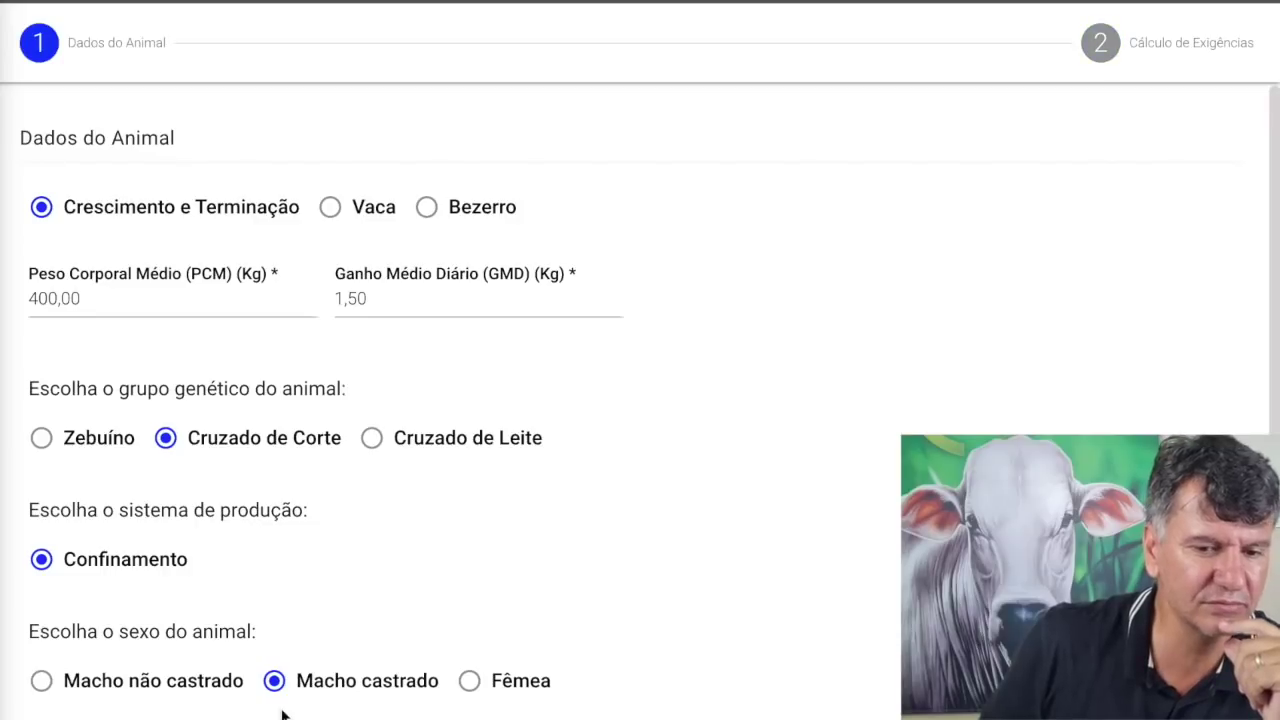
pyautogui.scroll(-1, 650, 400)
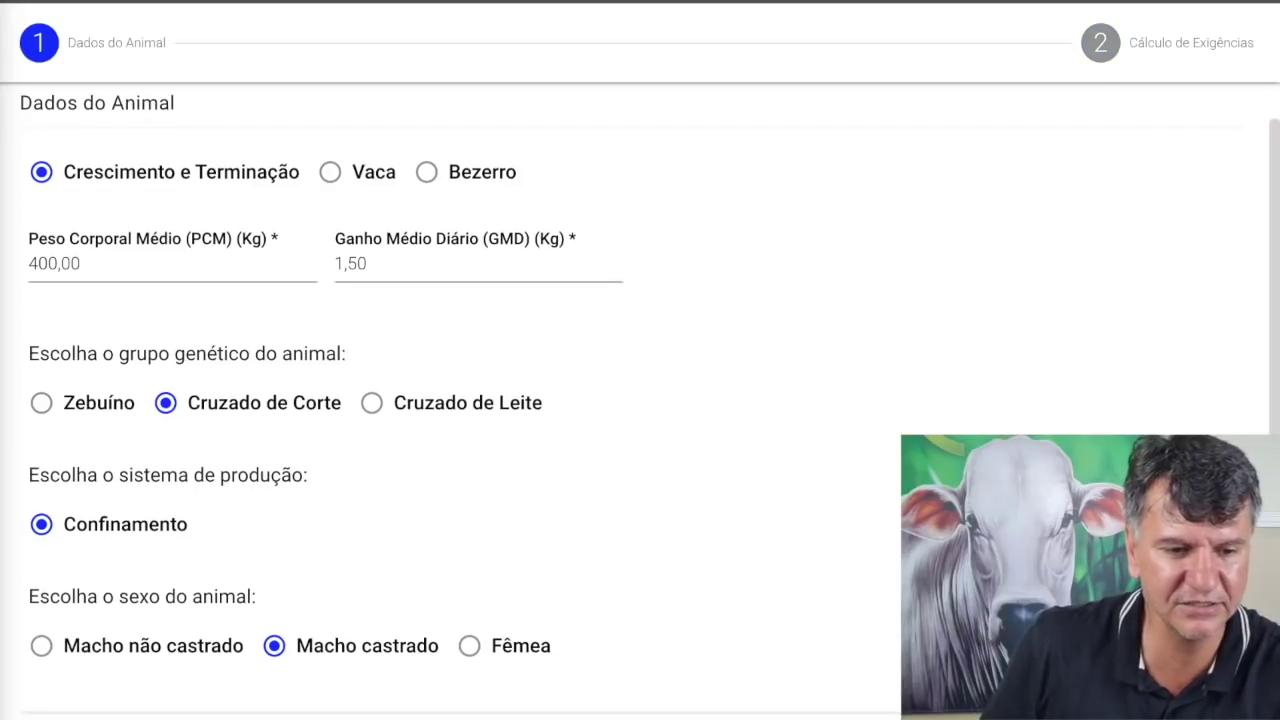
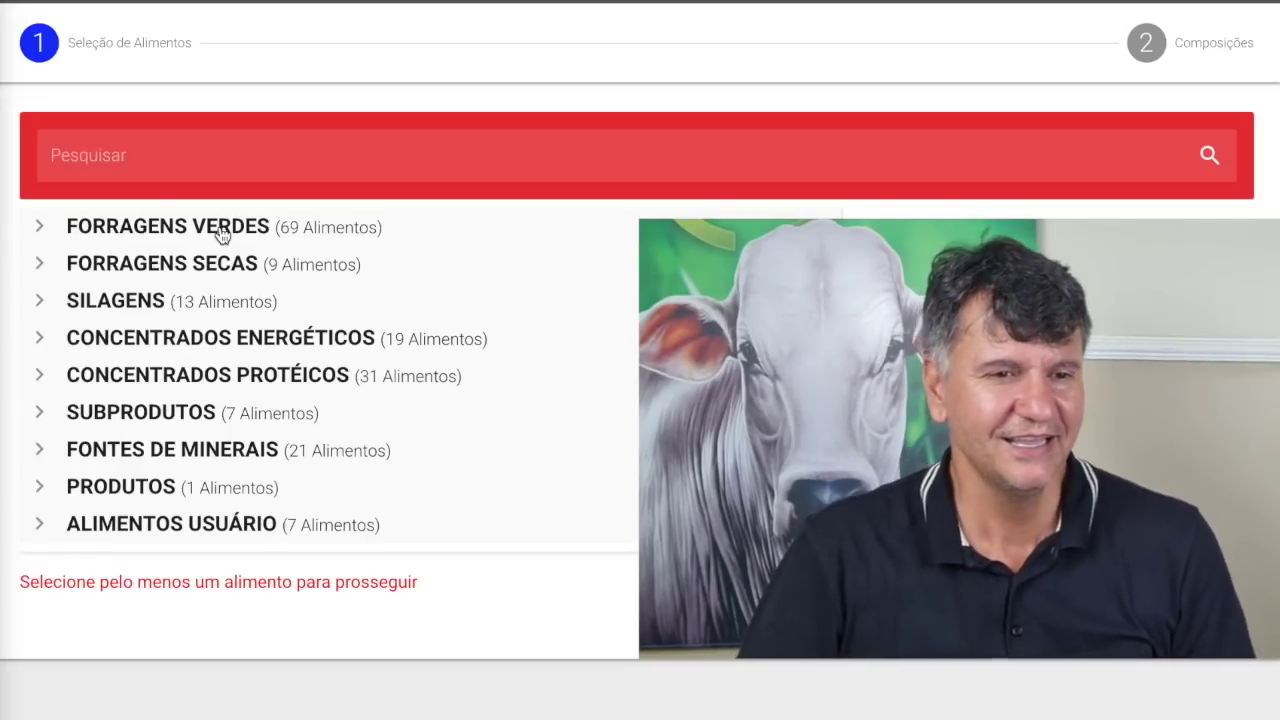
# - Expand the Forragens Verdes group in the feed selection and look through its list of green forages
pyautogui.click(222, 235)
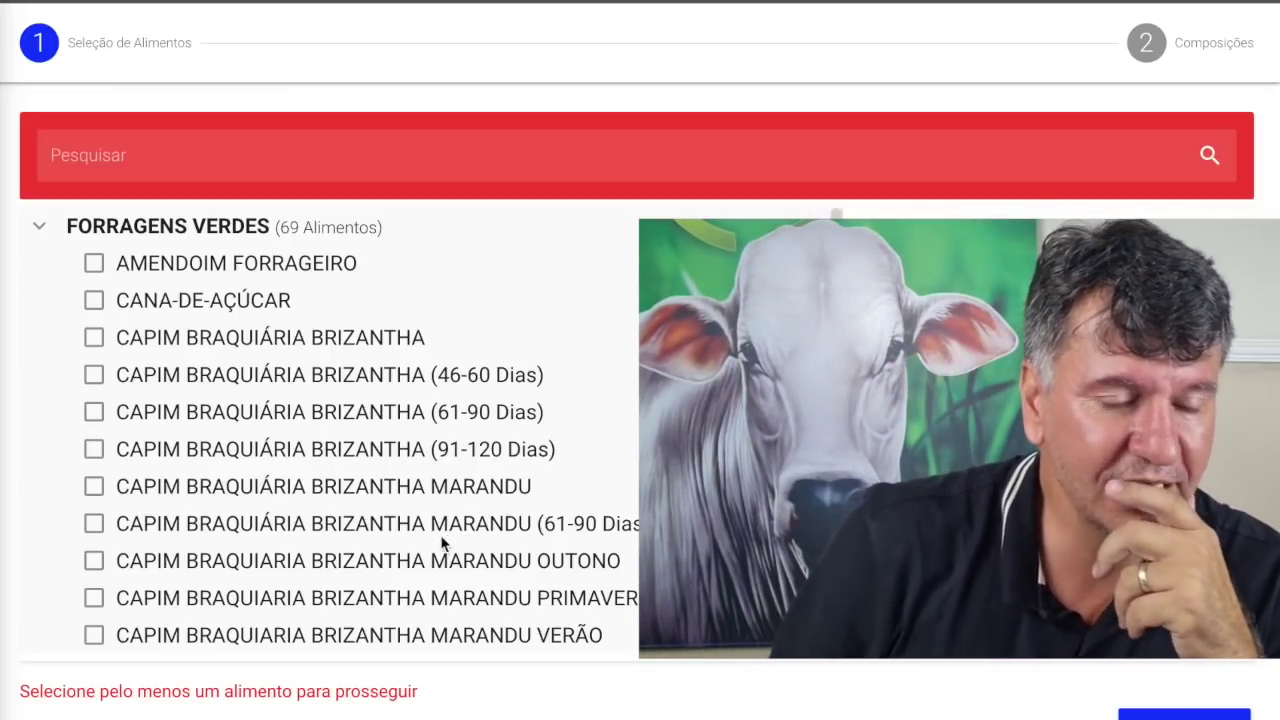
pyautogui.scroll(-5, 445, 543)
pyautogui.scroll(-5, 437, 541)
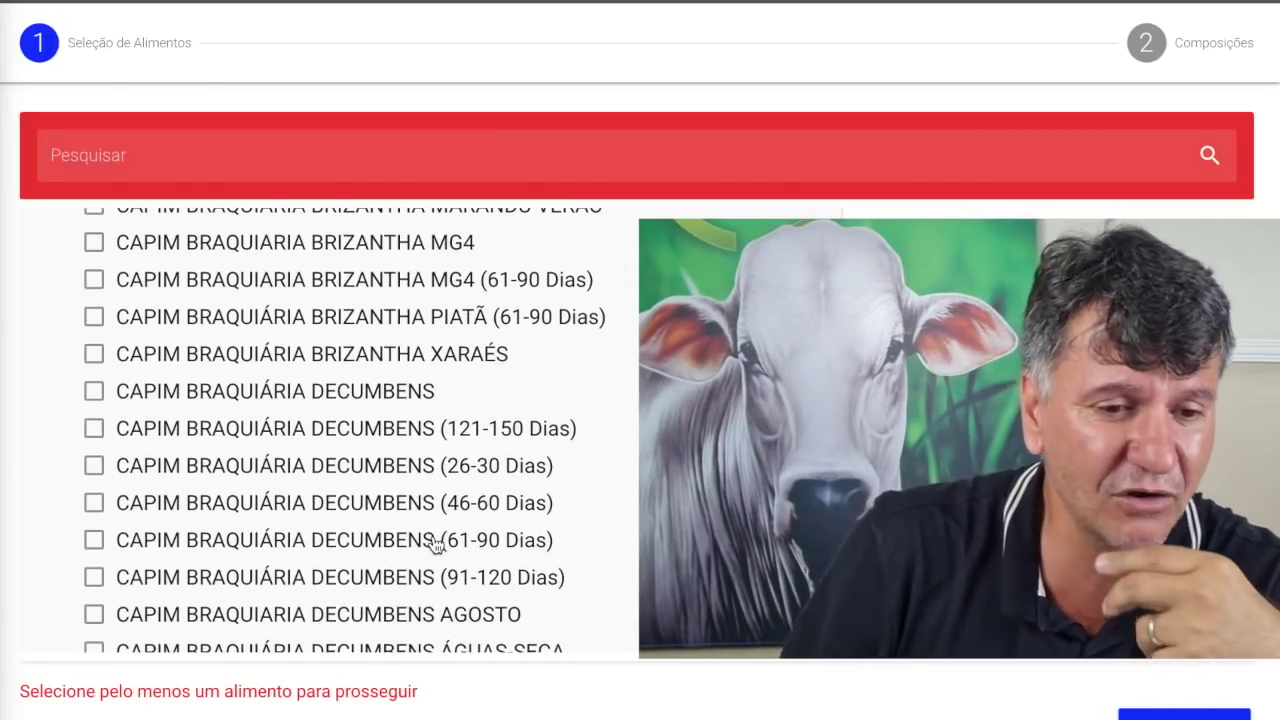
pyautogui.scroll(-5, 435, 543)
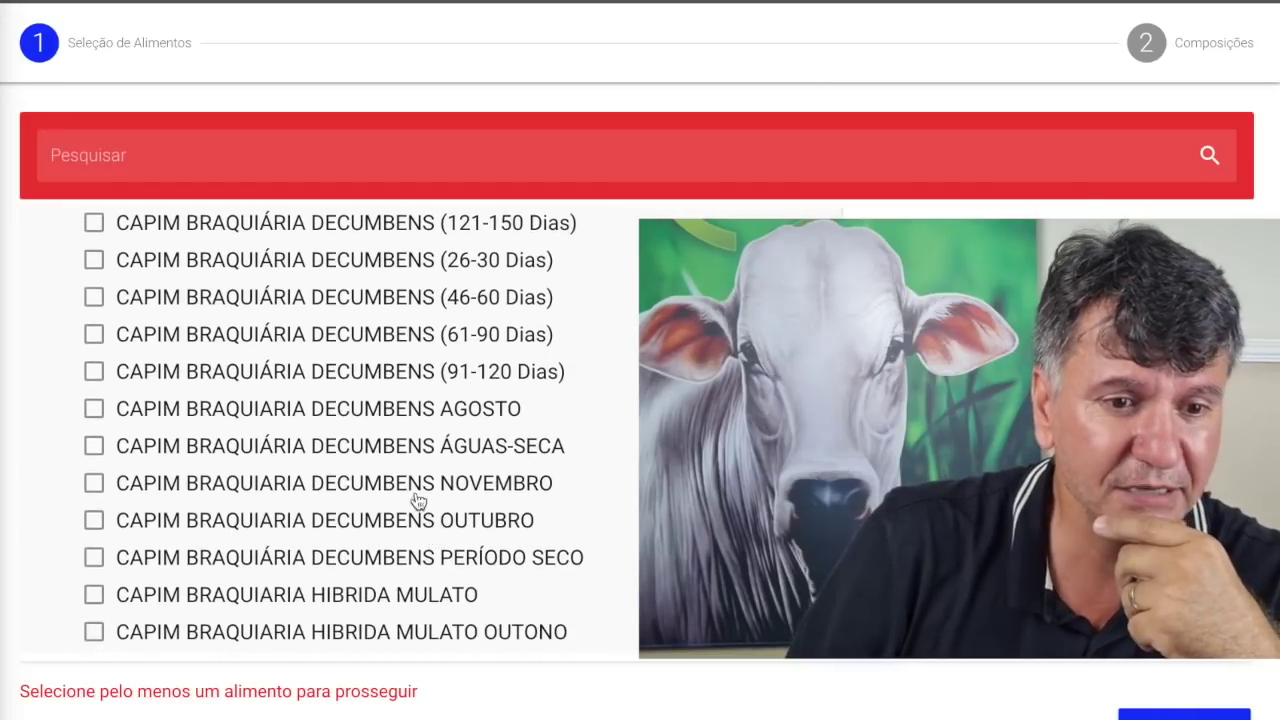
pyautogui.scroll(-8, 434, 463)
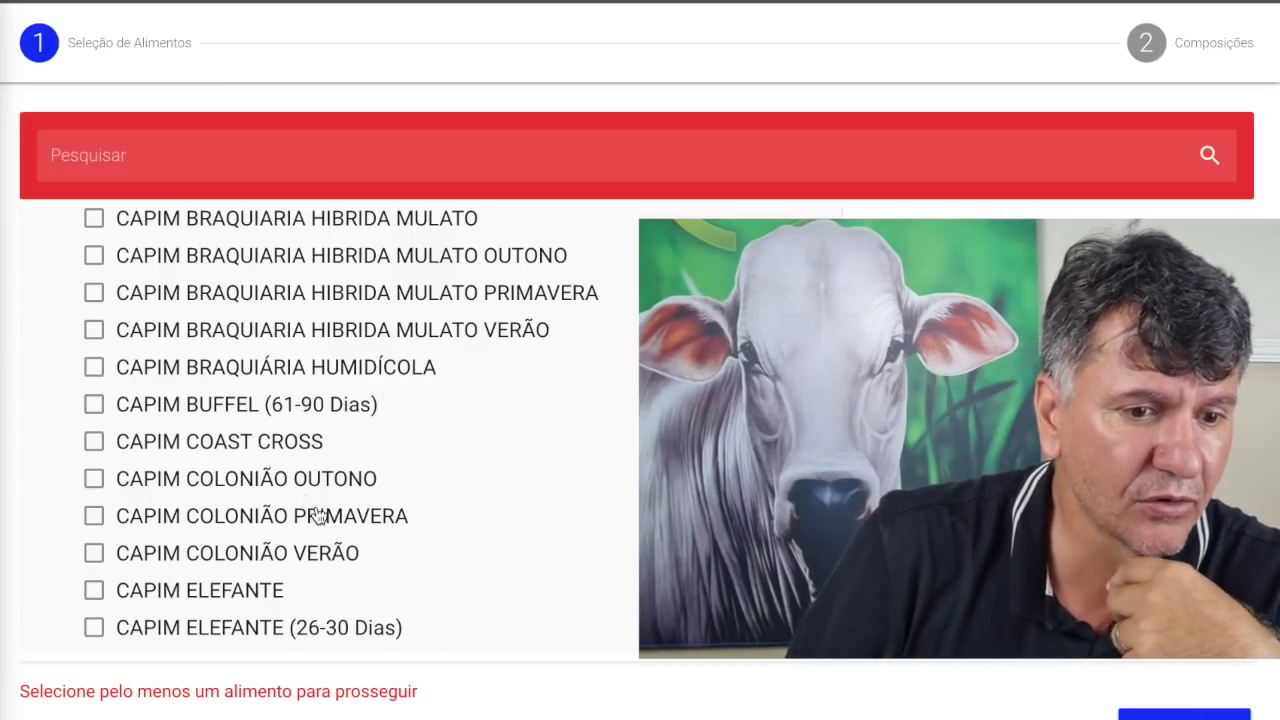
pyautogui.scroll(-3, 409, 545)
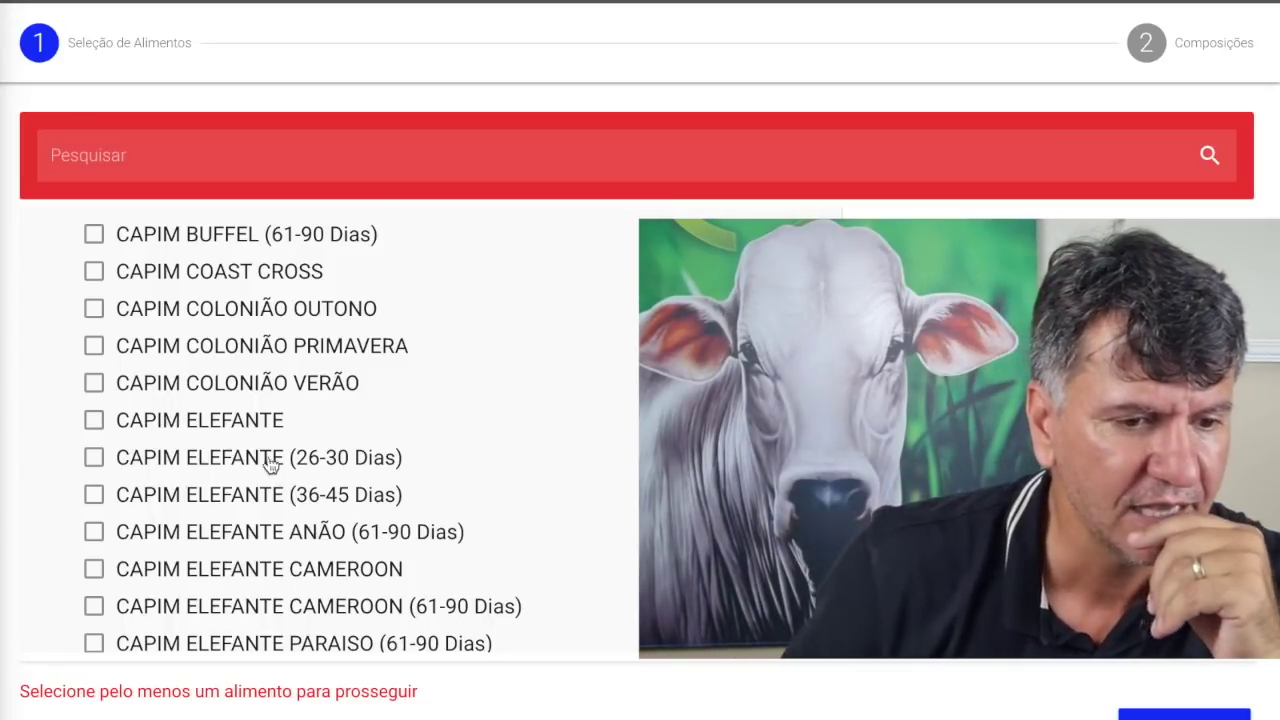
pyautogui.scroll(-5, 294, 562)
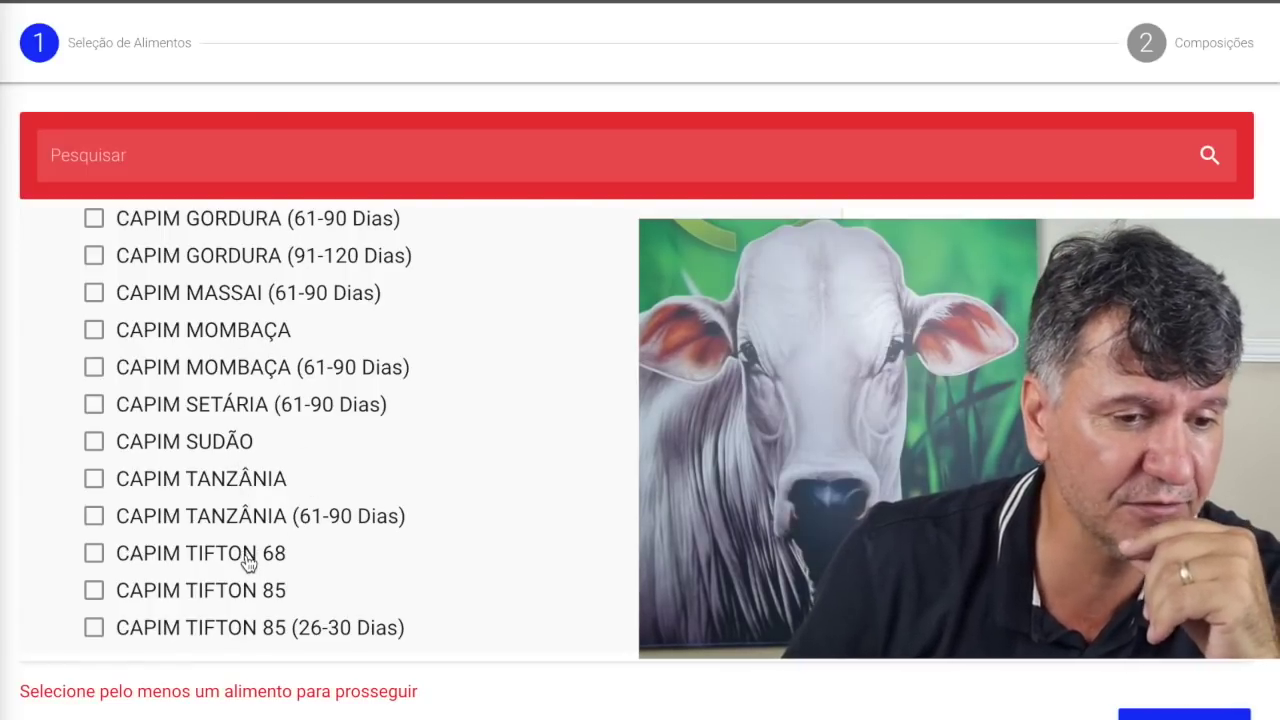
pyautogui.scroll(-1, 246, 562)
pyautogui.scroll(-5, 246, 562)
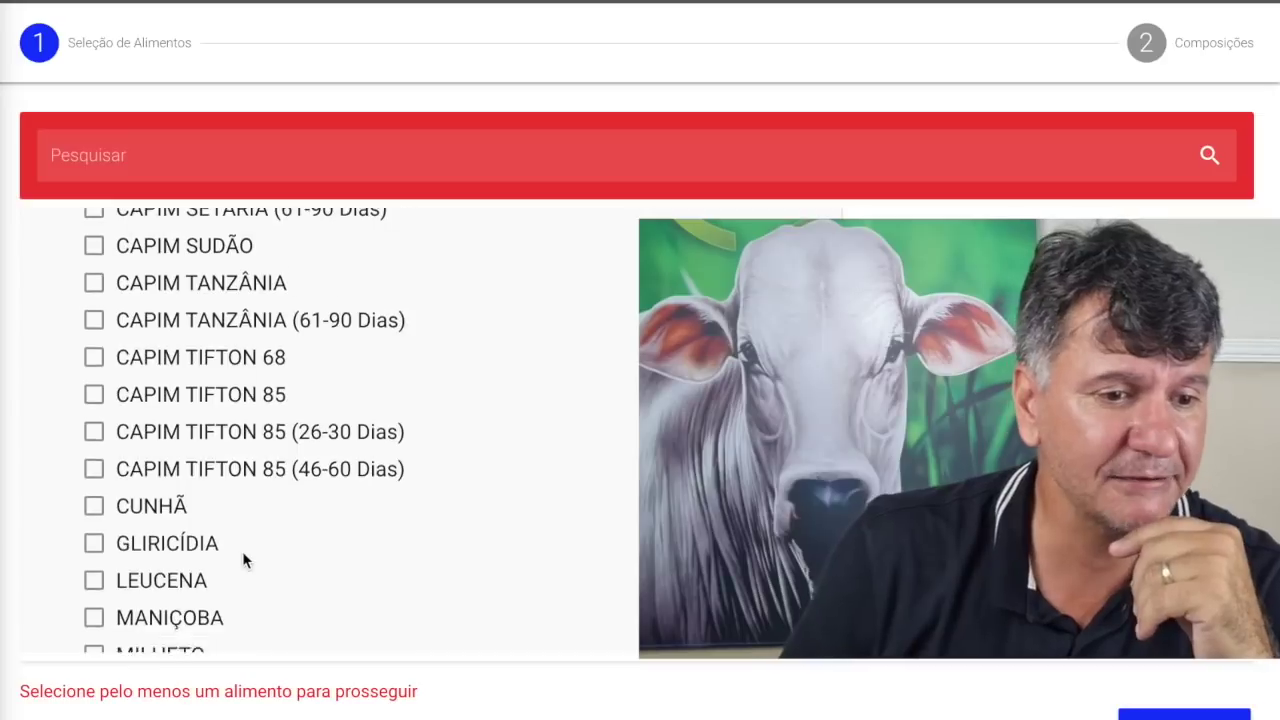
# - Examine the remaining green forages in the Forragens Verdes group, including the legumes and the Massai, Mombaça and Tifton grasses
pyautogui.scroll(1, 270, 468)
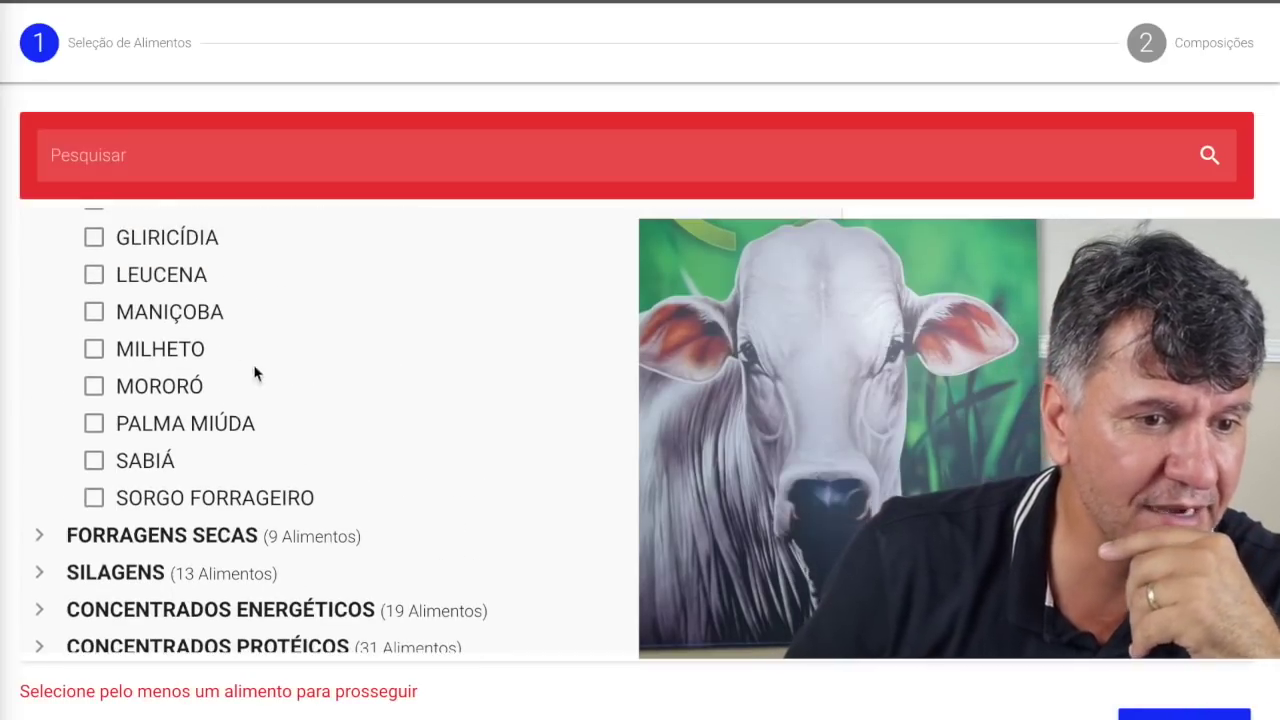
pyautogui.scroll(1, 272, 362)
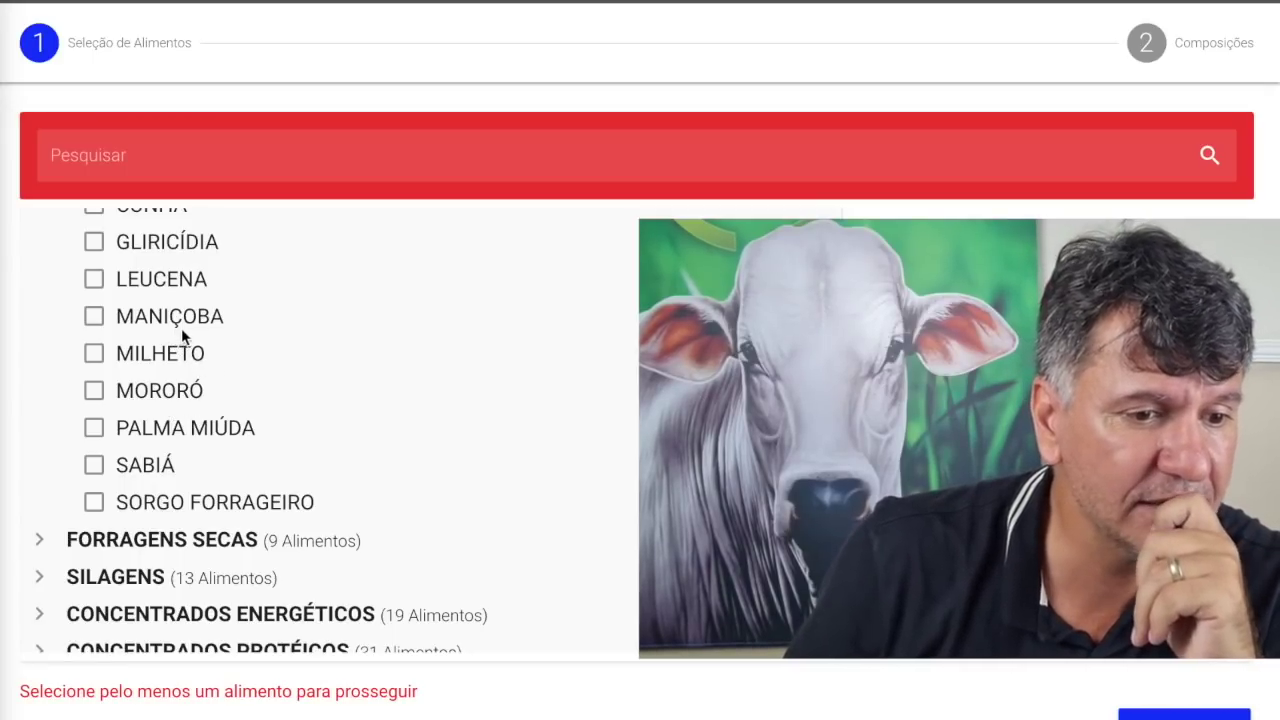
pyautogui.scroll(5, 309, 440)
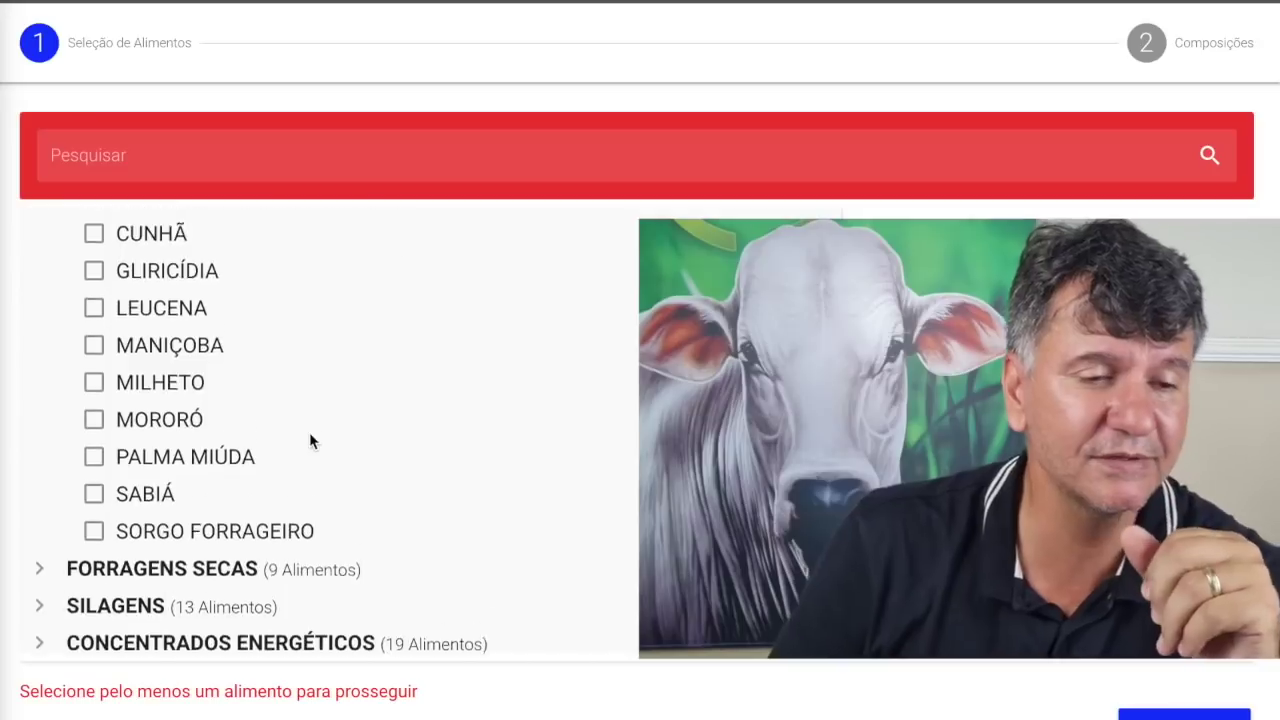
pyautogui.scroll(3, 307, 451)
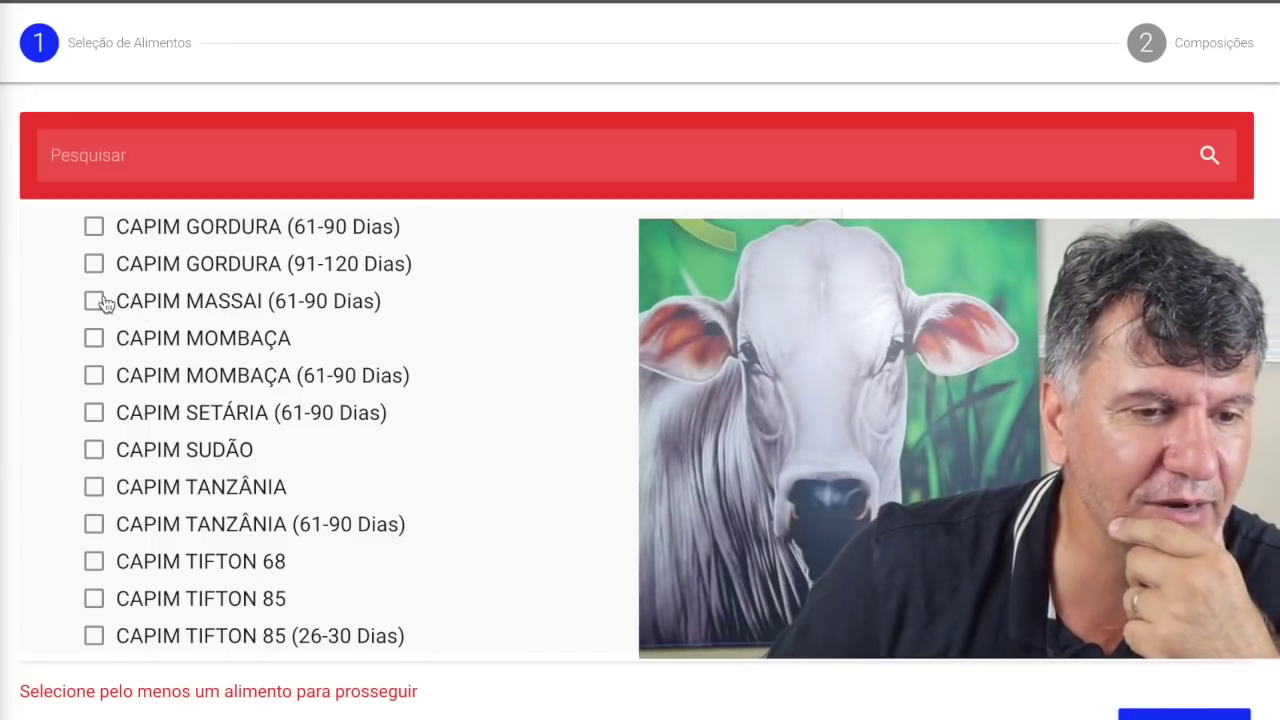
pyautogui.click(100, 300)
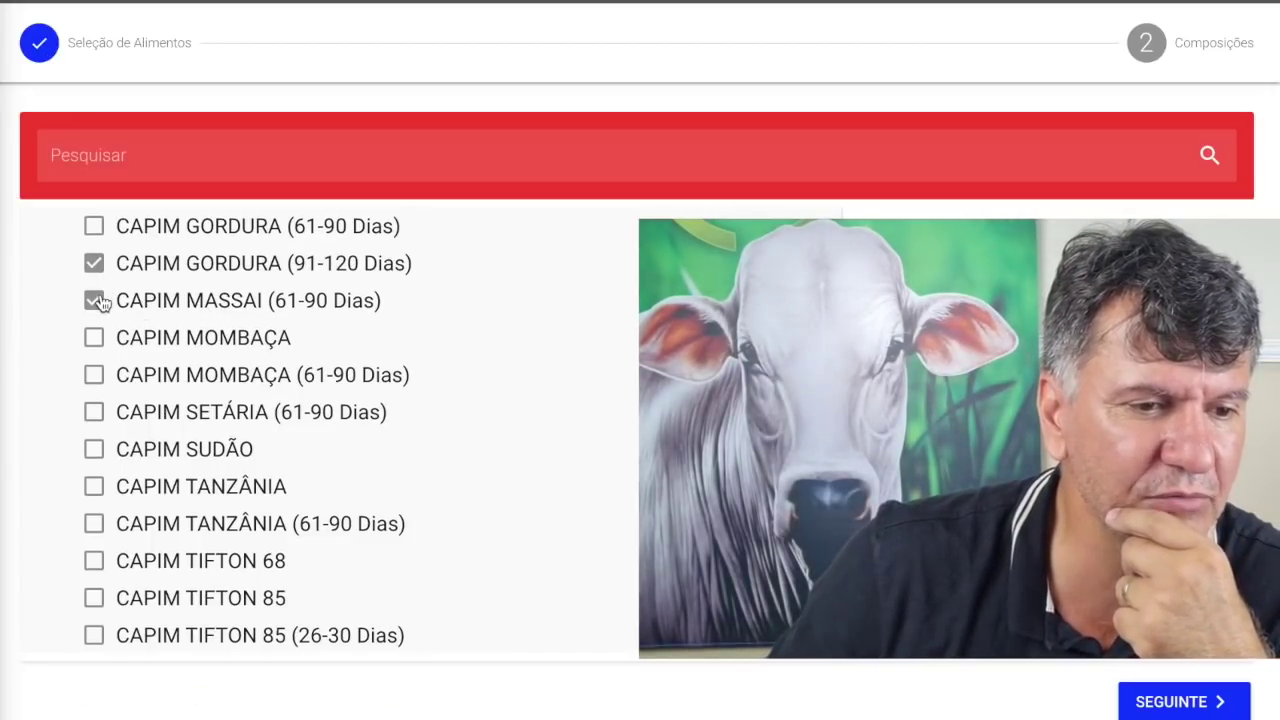
pyautogui.click(98, 301)
pyautogui.click(95, 265)
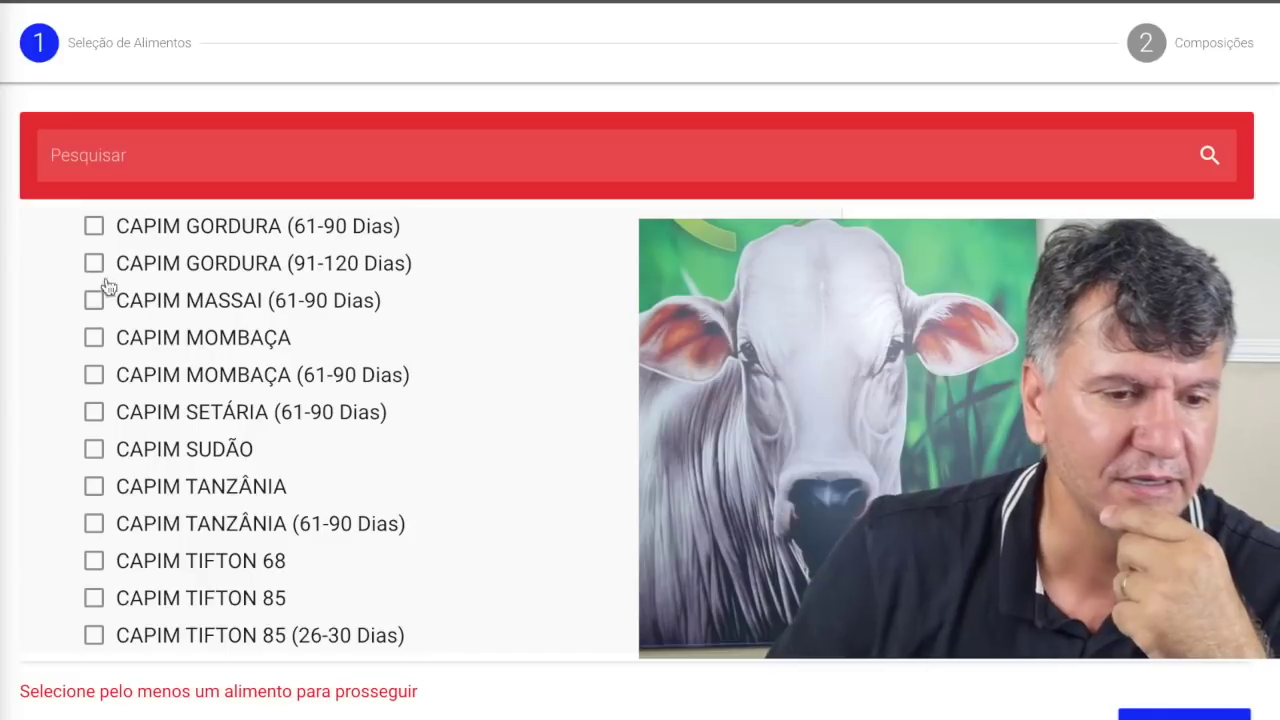
# - Collapse the Forragens Verdes group, view the hays and straw in Forragens Secas, and close that group again
pyautogui.scroll(15, 330, 430)
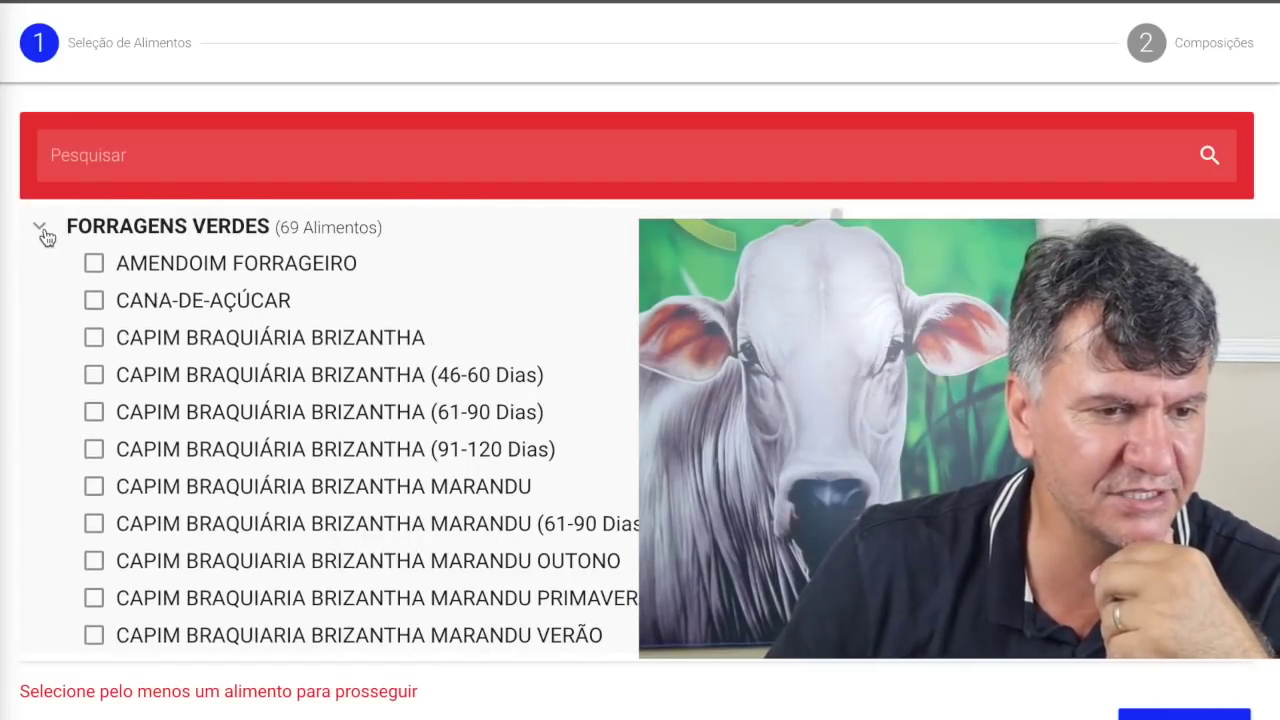
pyautogui.click(40, 228)
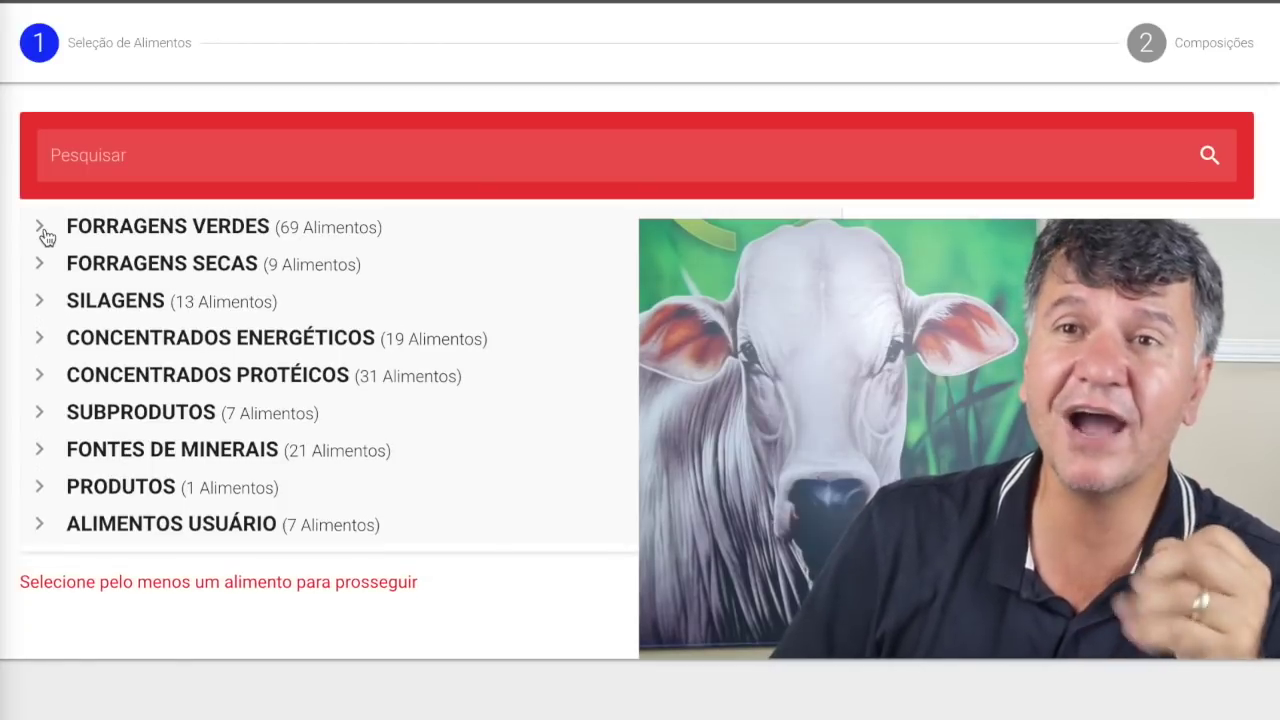
pyautogui.click(120, 274)
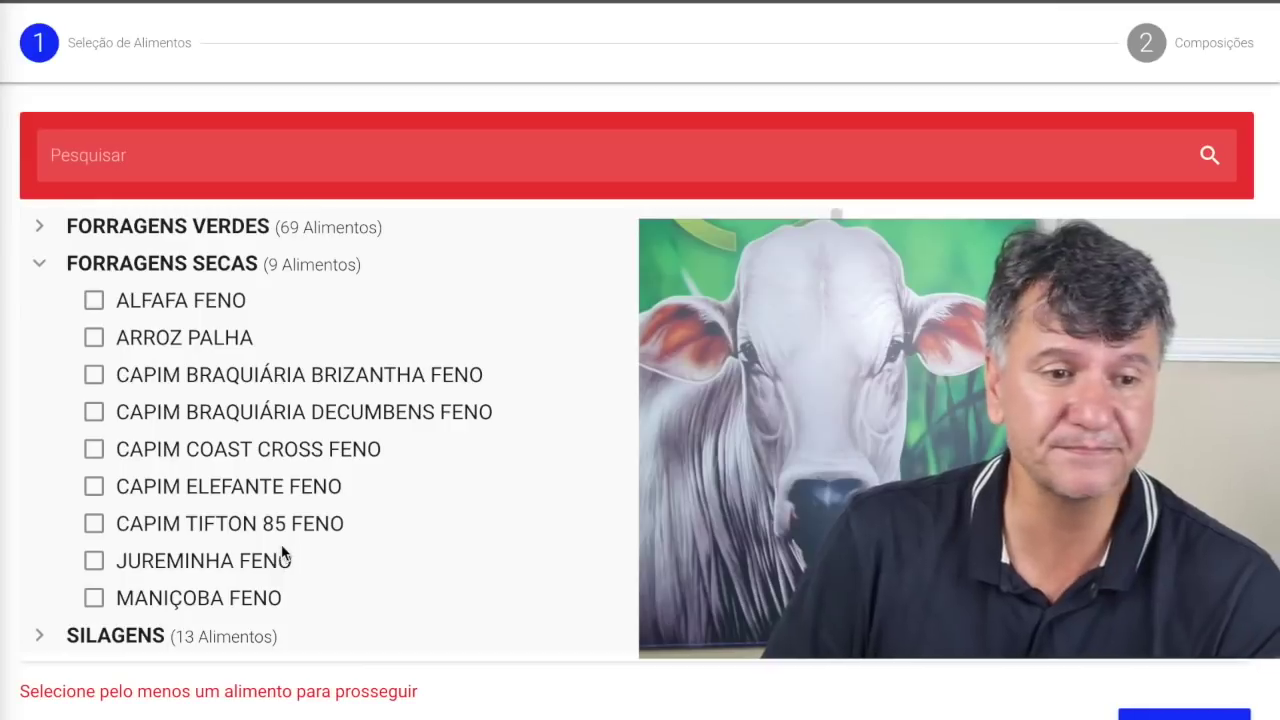
pyautogui.click(40, 268)
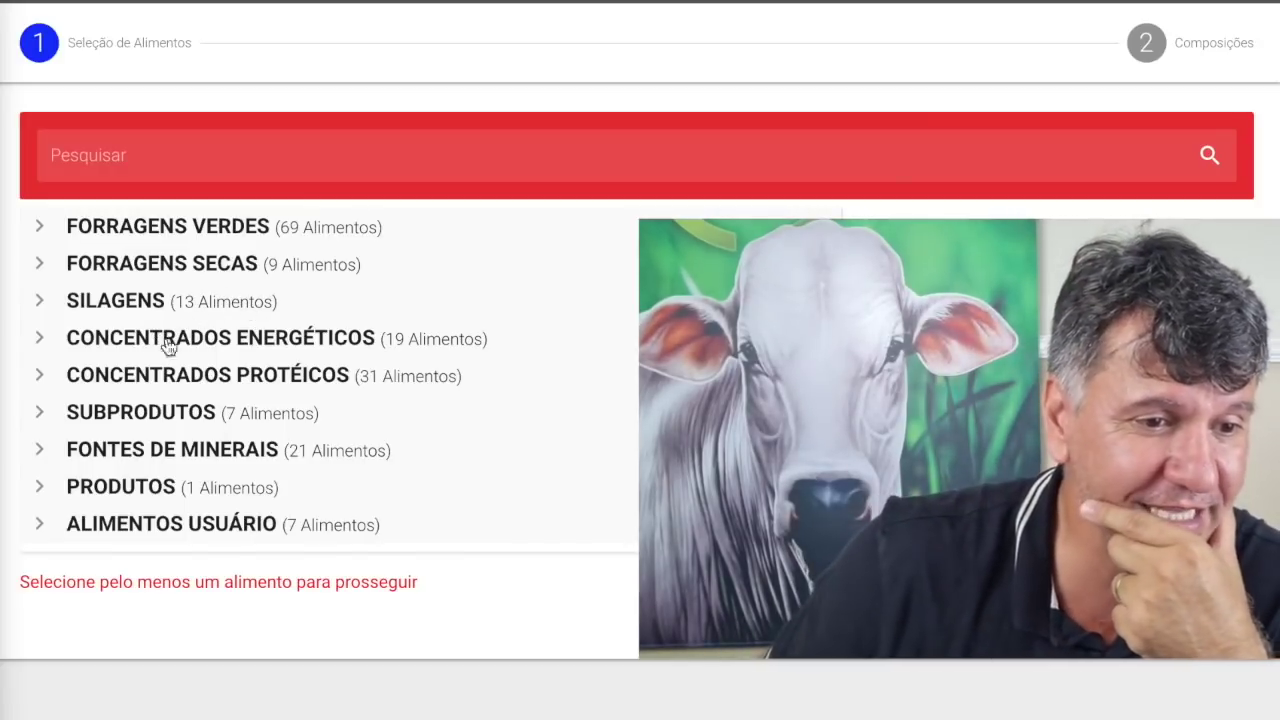
# - Expand the Concentrados Energéticos group, look through its energy feeds down to Trigo Farelo, and collapse it again
pyautogui.click(108, 342)
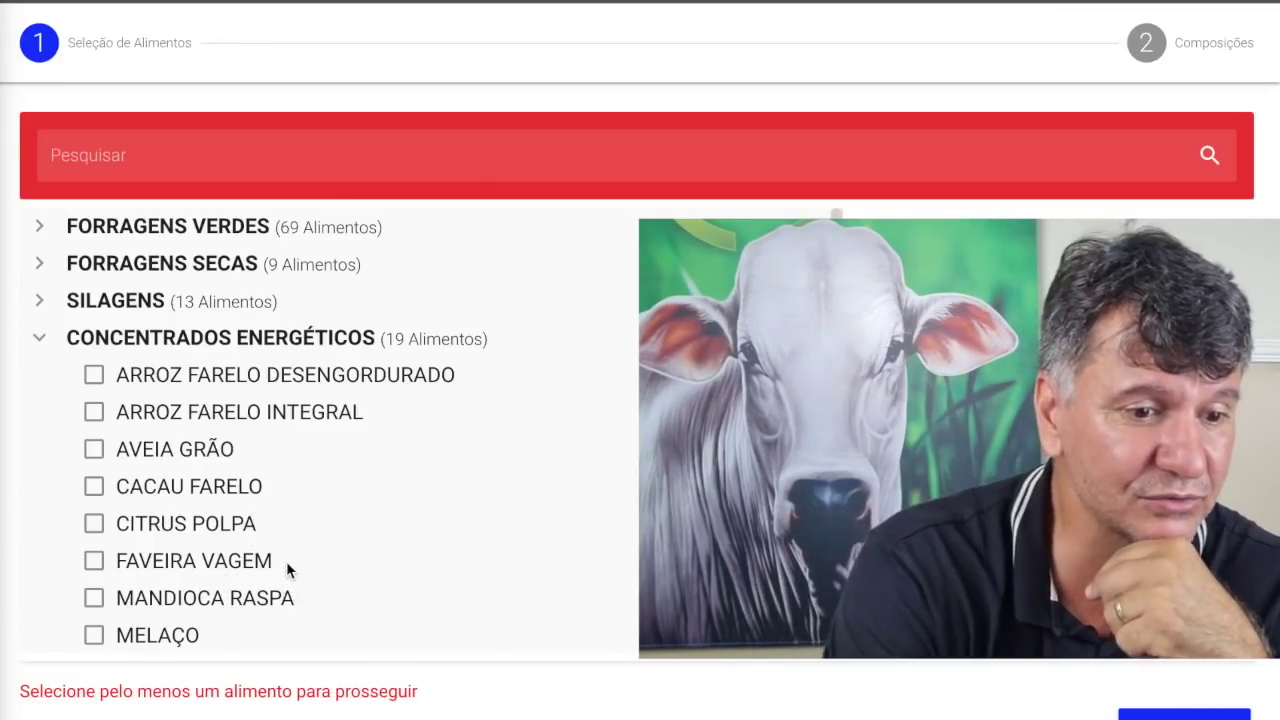
pyautogui.scroll(-3, 286, 561)
pyautogui.scroll(-2, 286, 569)
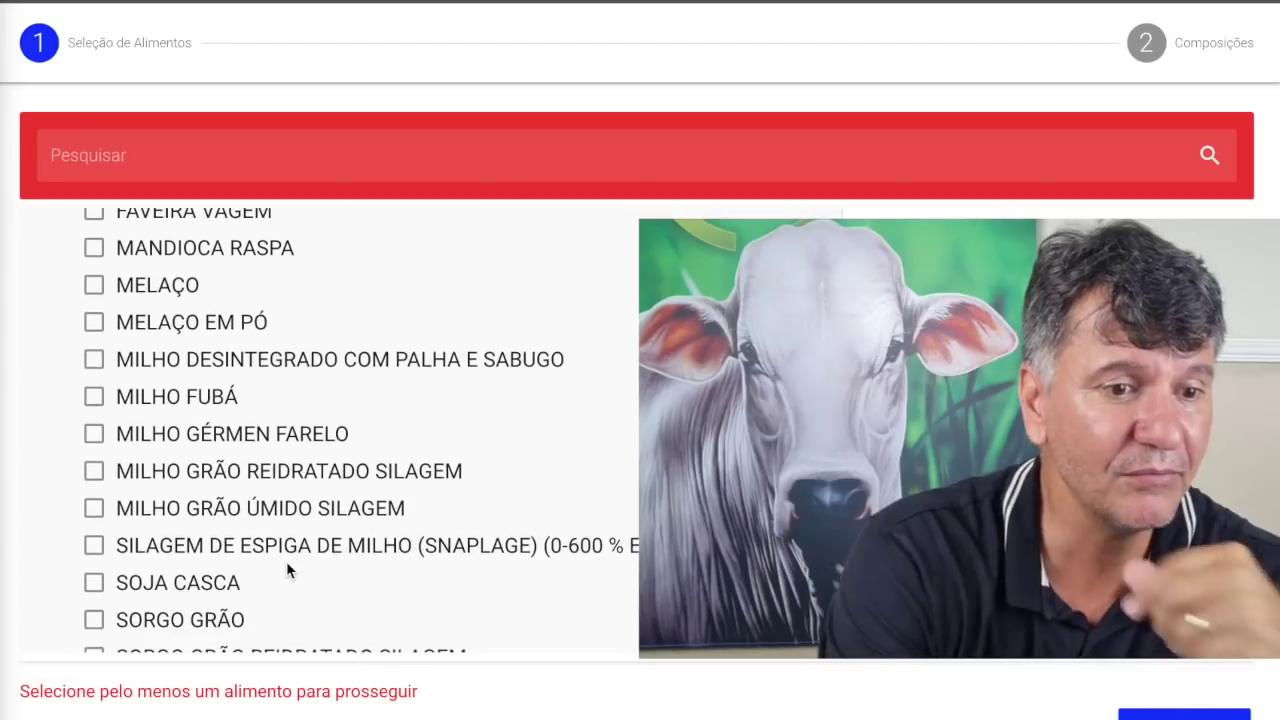
pyautogui.scroll(-1, 303, 556)
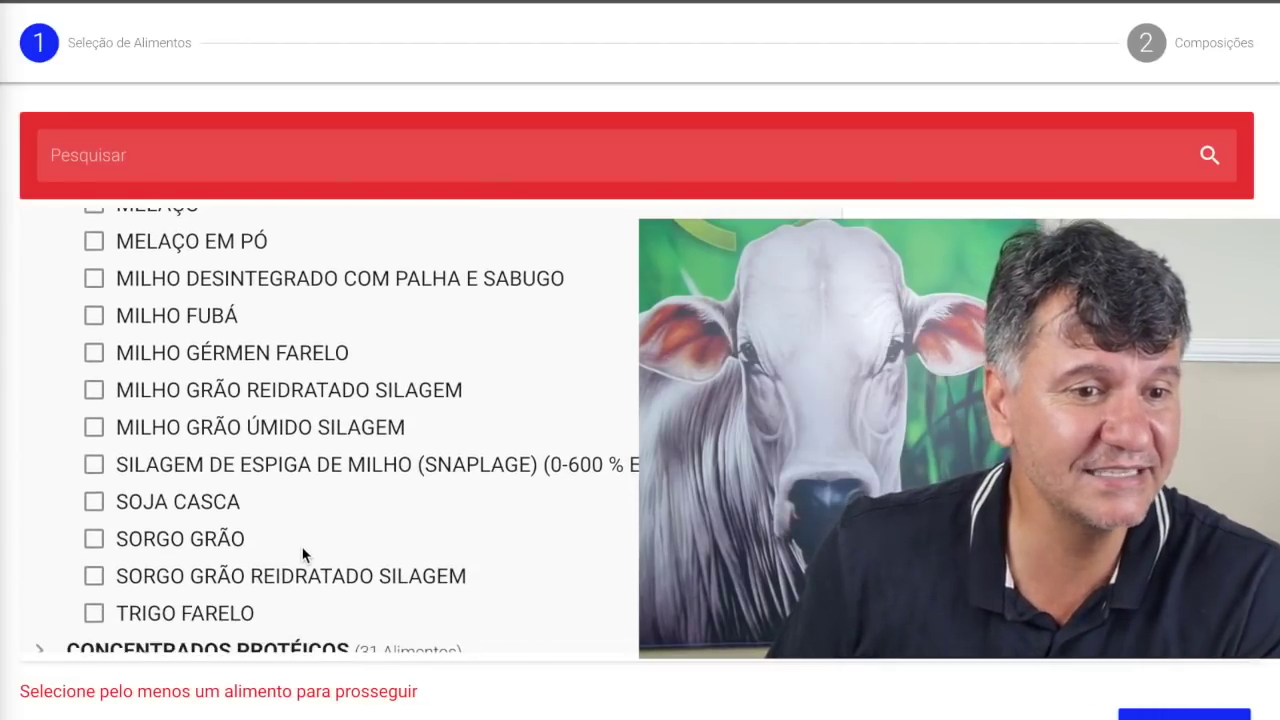
pyautogui.scroll(-1, 303, 556)
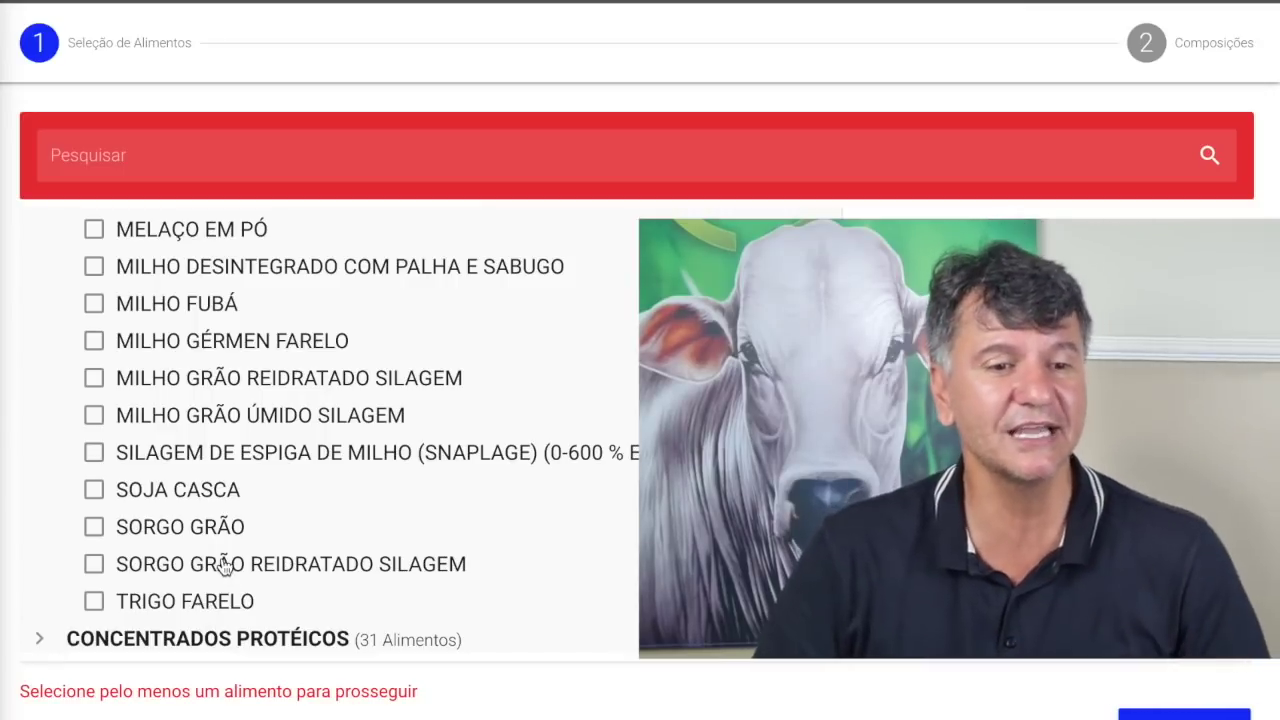
pyautogui.scroll(5, 275, 481)
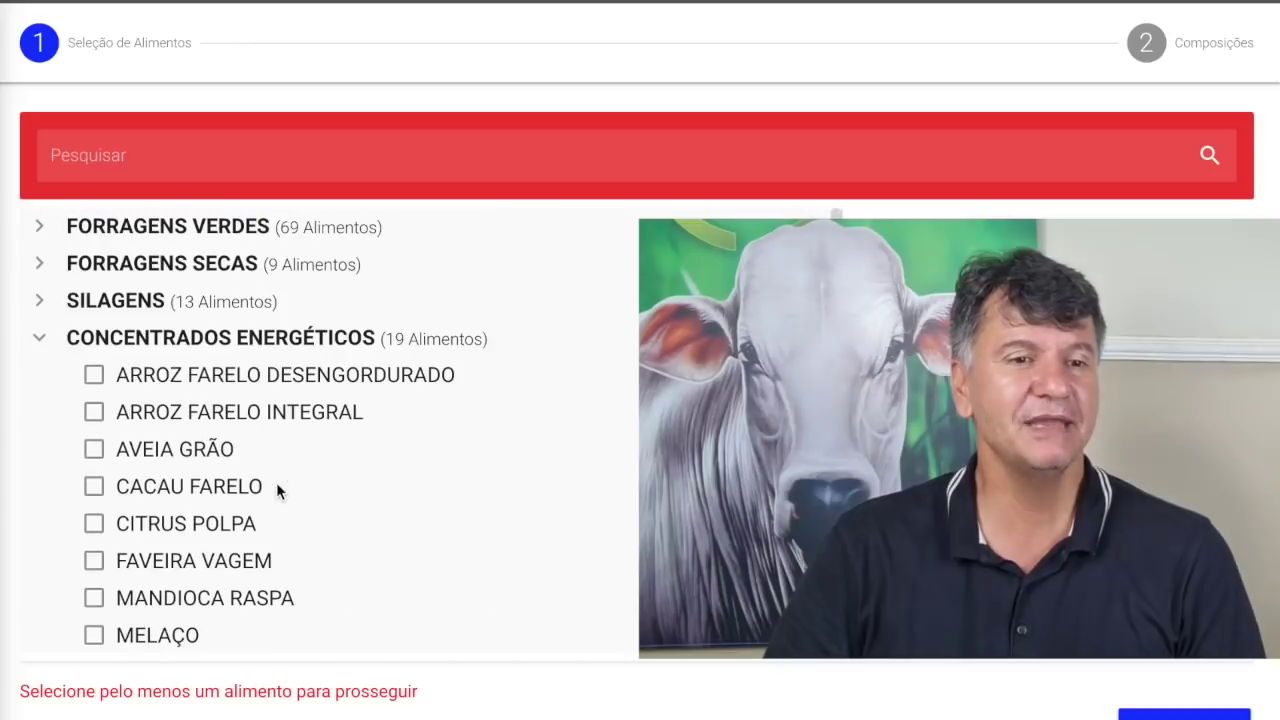
pyautogui.click(50, 345)
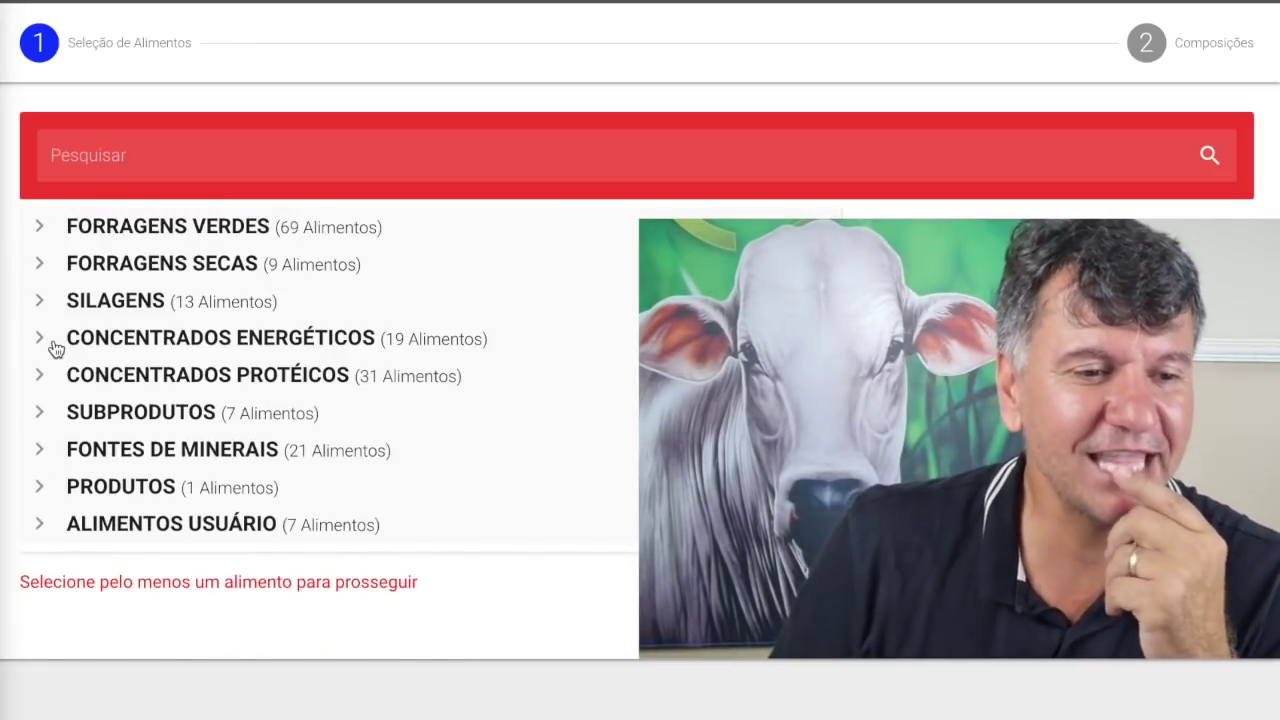
# - Expand the Concentrados Protéicos group and look through its protein feeds from Algodão Caroço down to Uréia
pyautogui.click(48, 379)
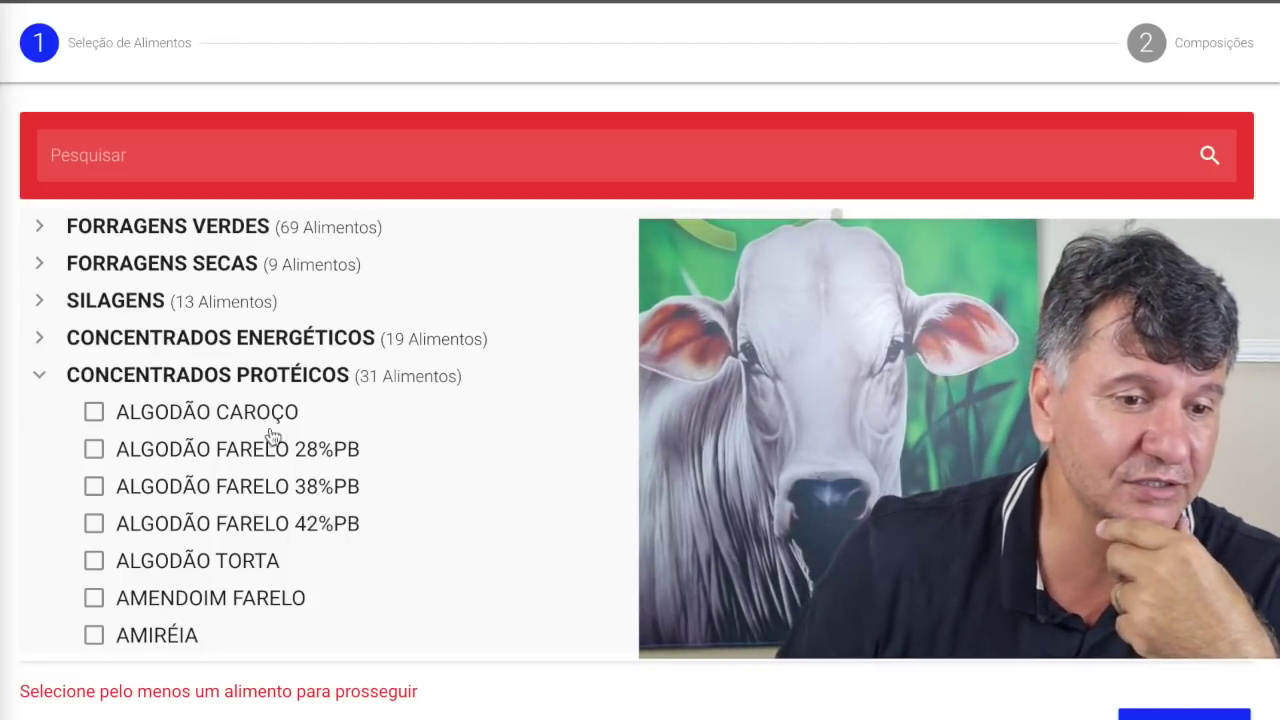
pyautogui.scroll(-5, 245, 490)
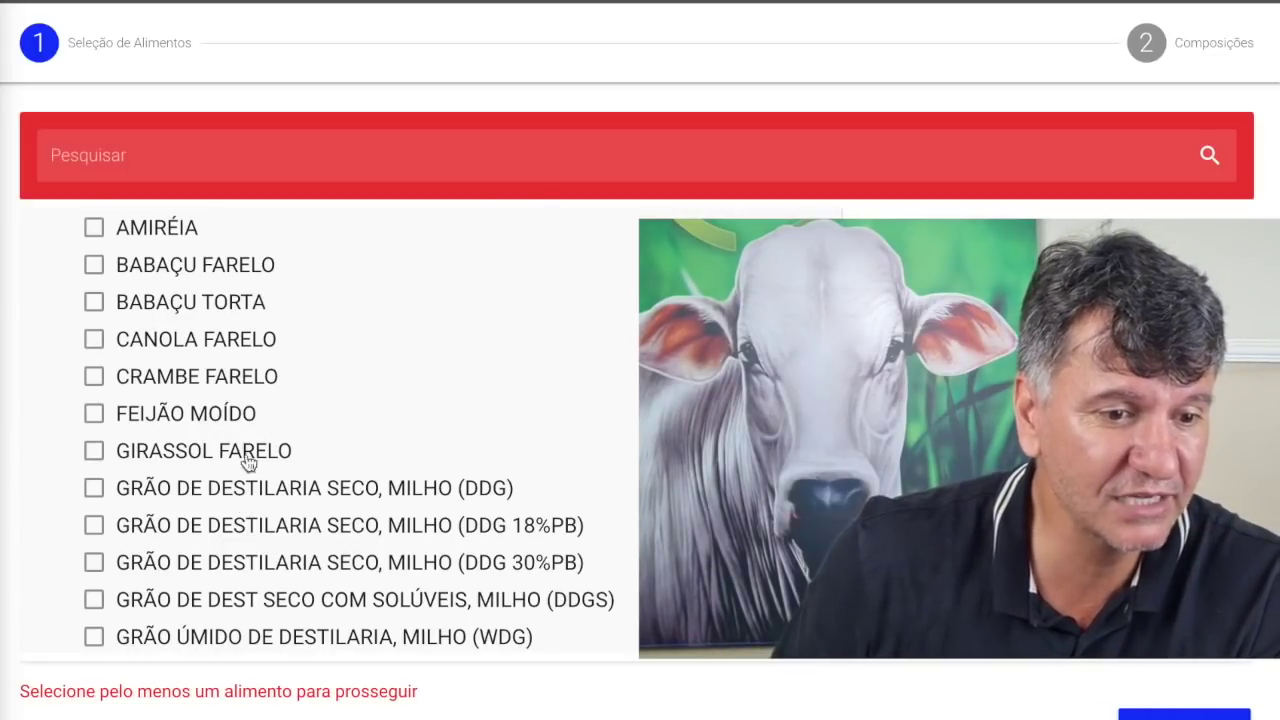
pyautogui.scroll(-2, 267, 468)
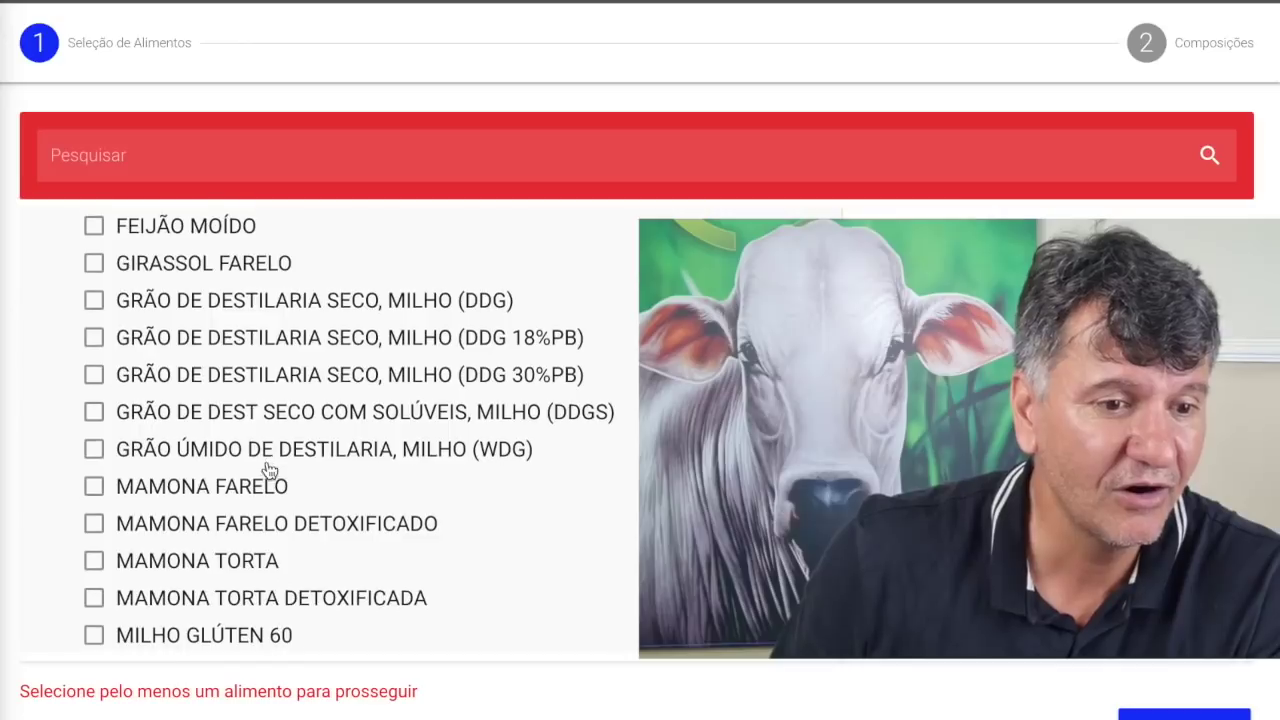
pyautogui.scroll(-1, 270, 490)
pyautogui.scroll(-1, 270, 490)
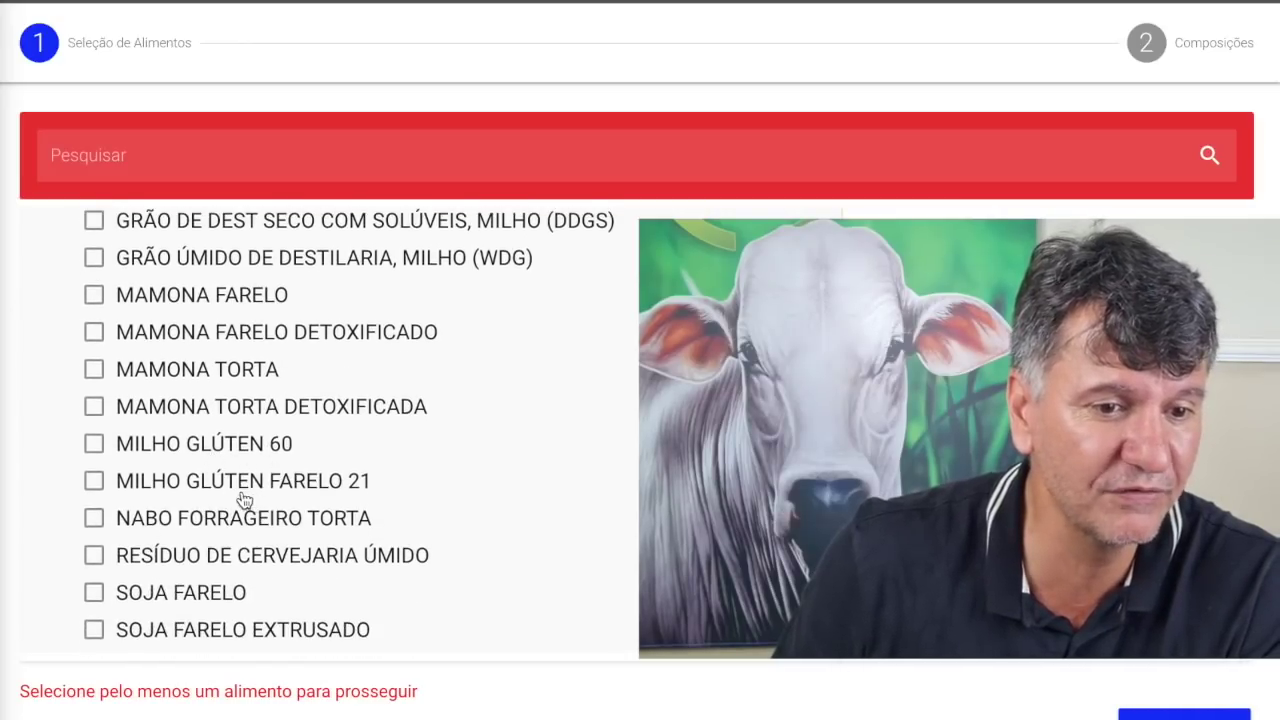
pyautogui.scroll(-1, 243, 498)
pyautogui.scroll(-1, 240, 487)
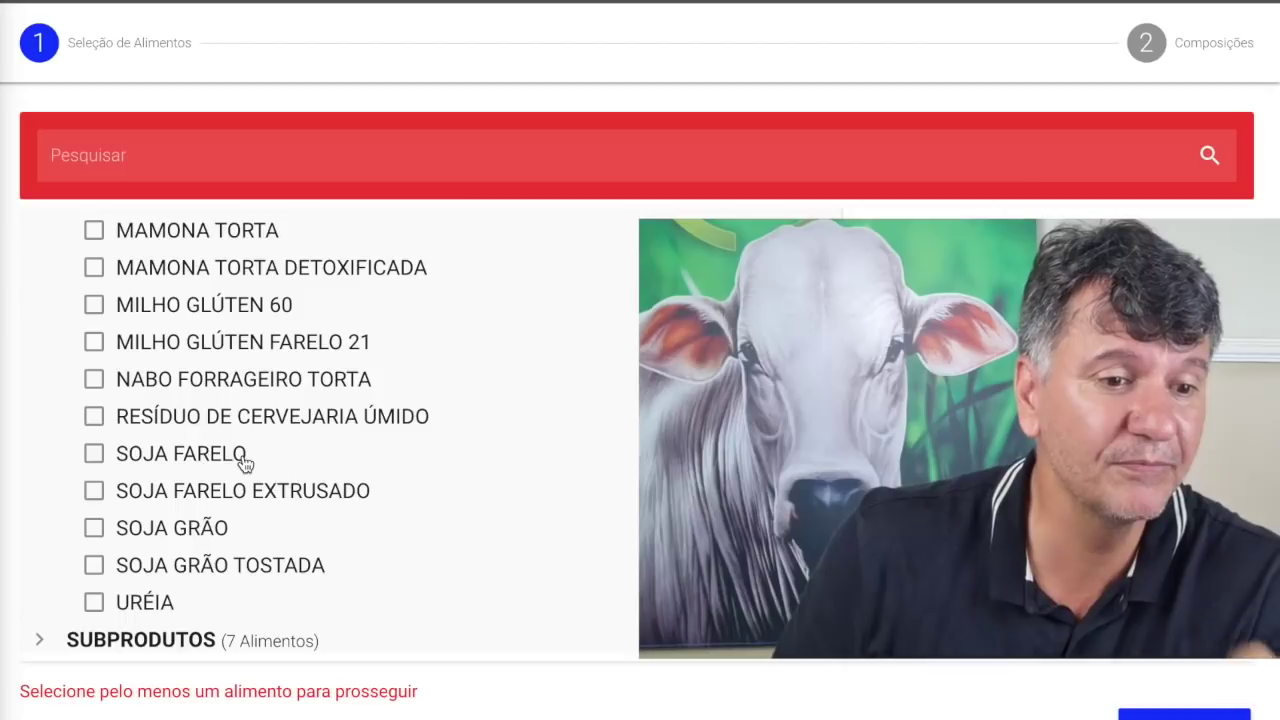
pyautogui.scroll(-2, 243, 462)
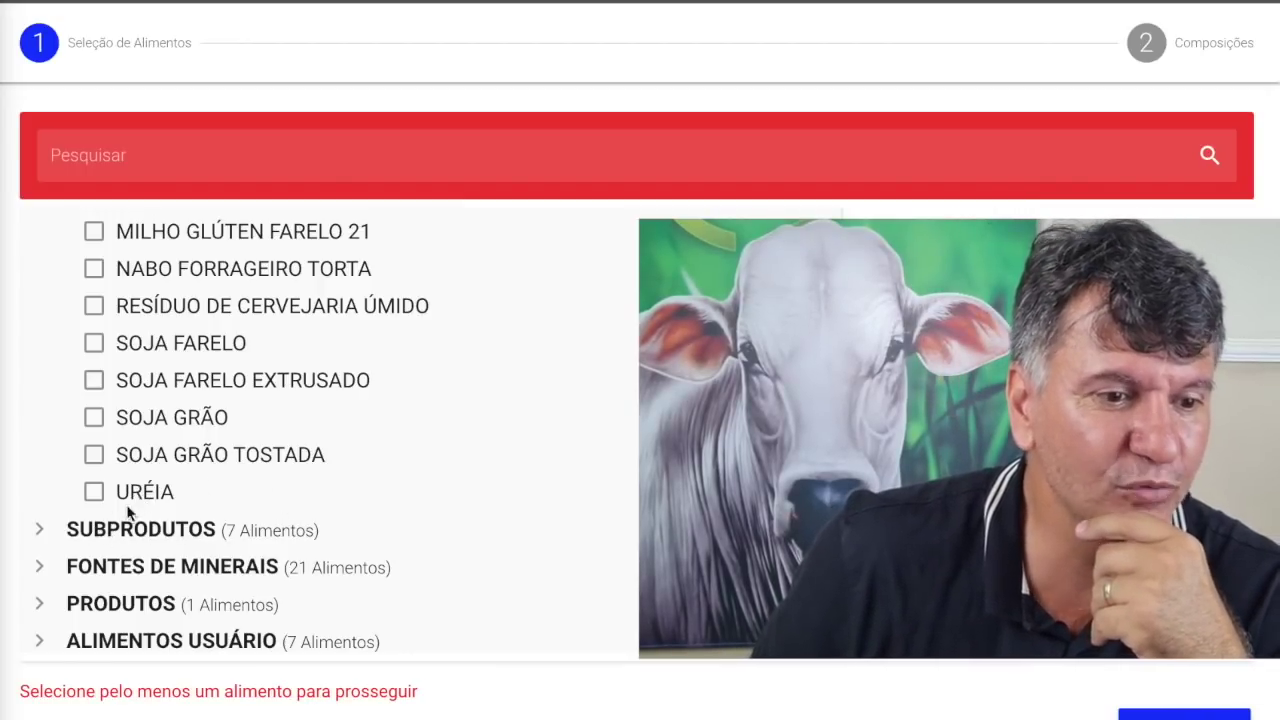
# - Expand the Subprodutos group, review its by-product feeds from Abacaxi to Maracujá, and collapse the group
pyautogui.click(103, 530)
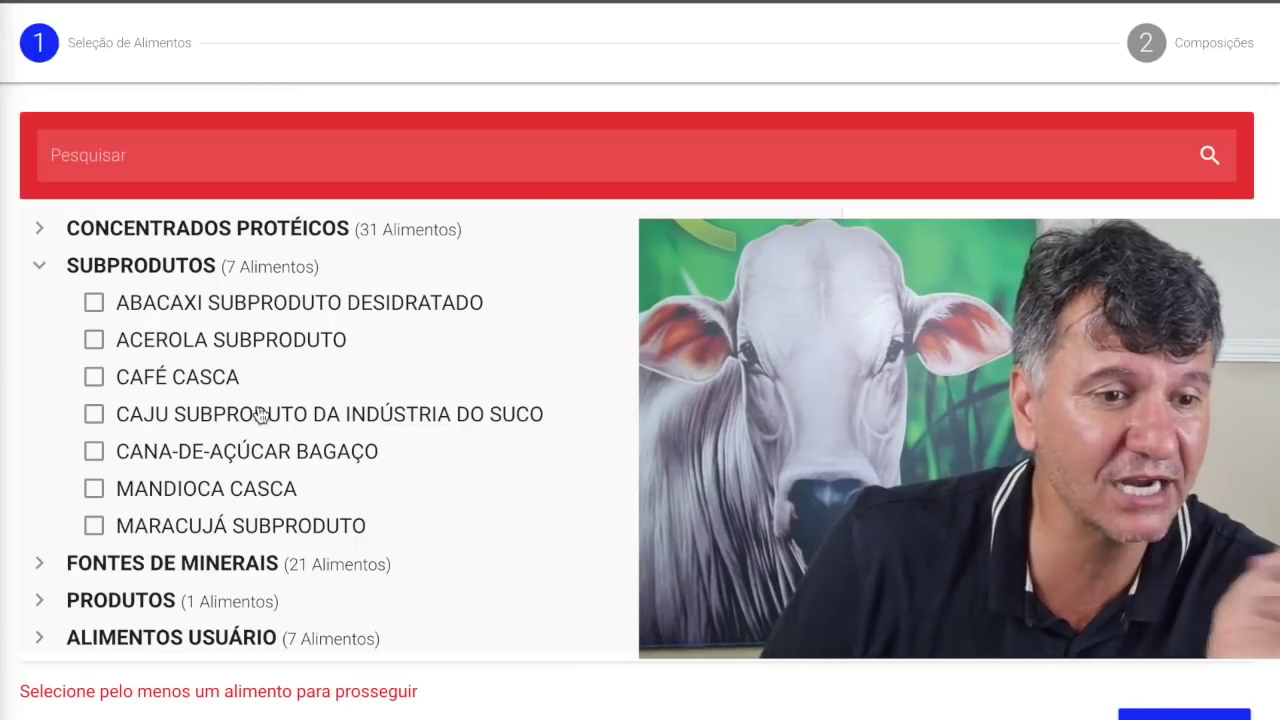
pyautogui.scroll(3, 300, 395)
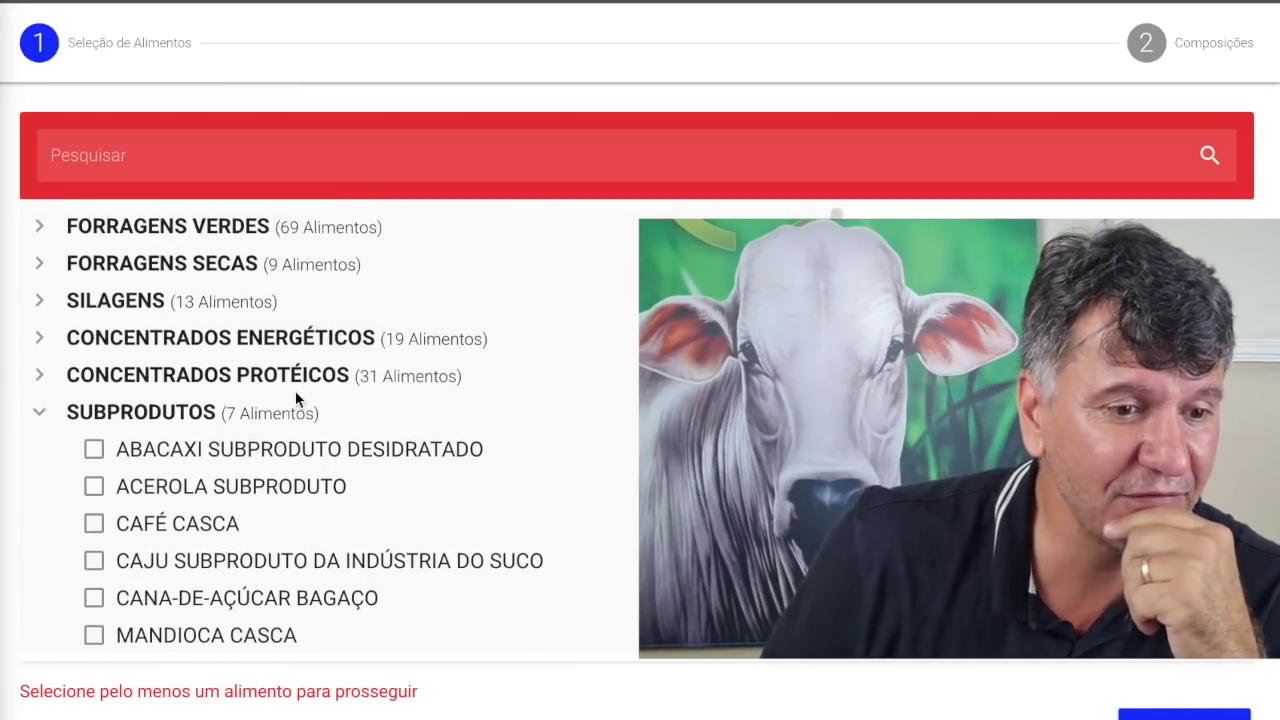
pyautogui.scroll(-3, 297, 398)
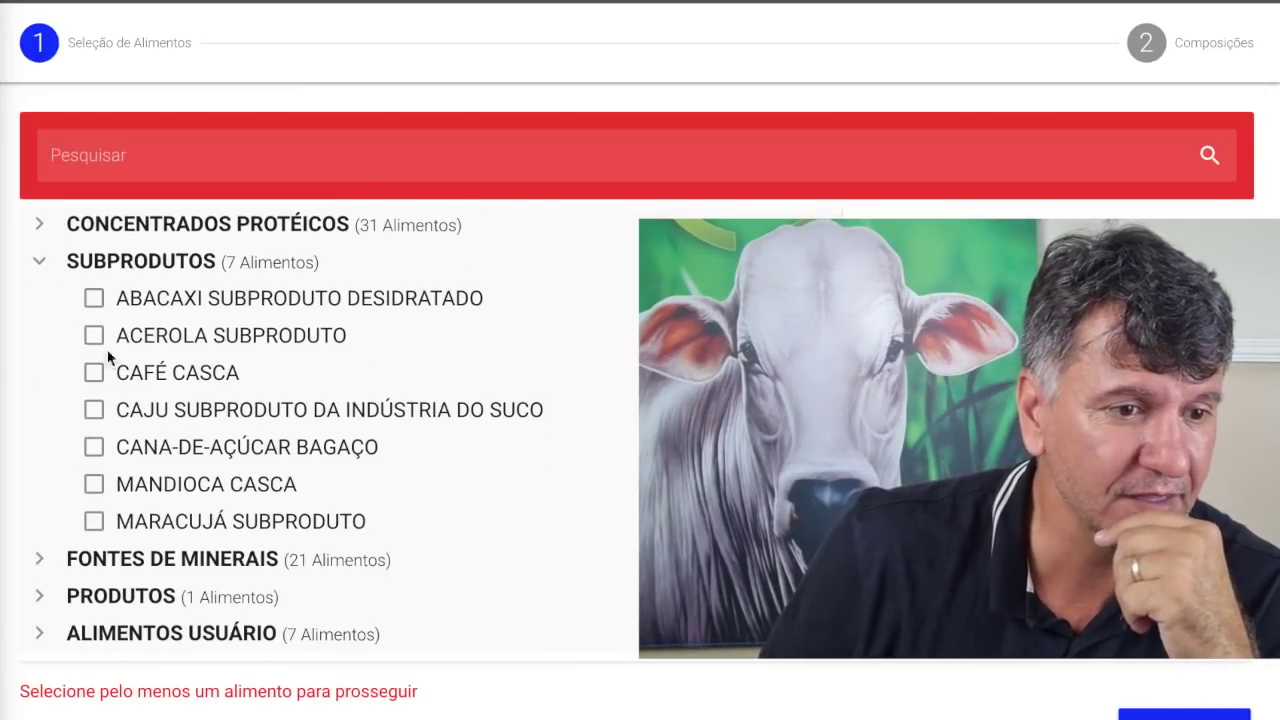
pyautogui.click(50, 263)
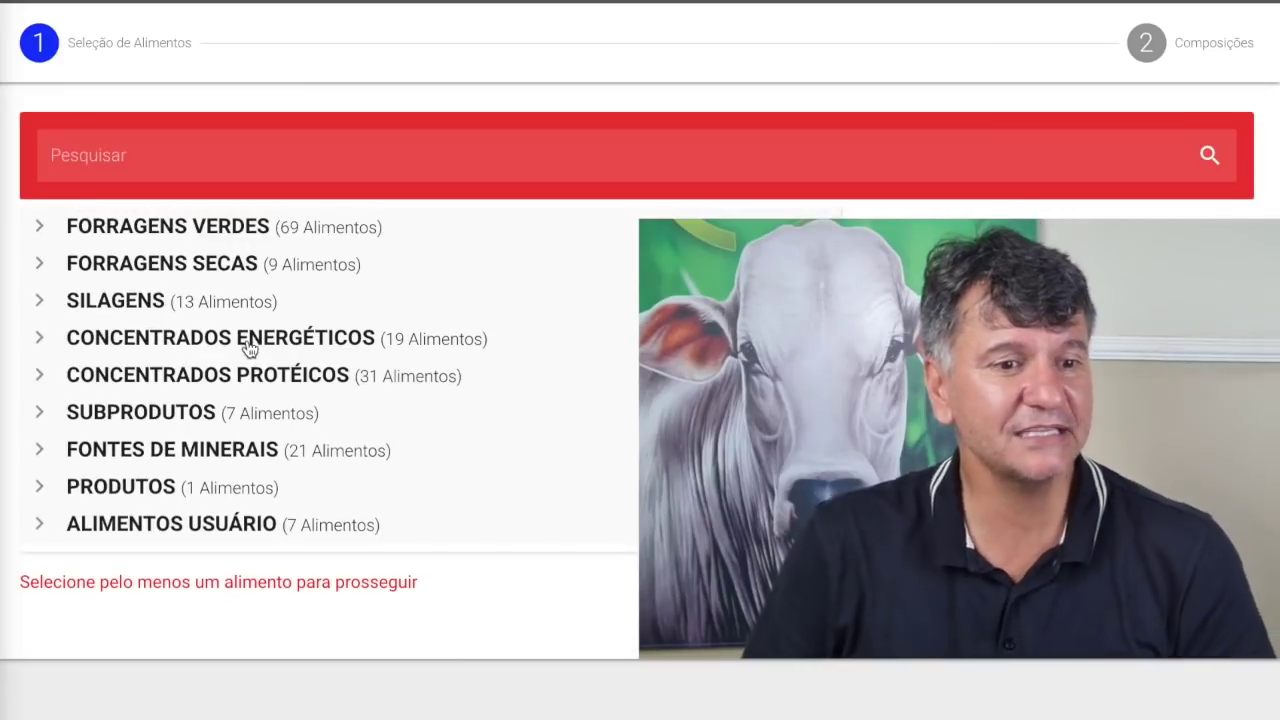
# - Expand the Fontes de Minerais group, look through its mineral sources from Calcário to Sulfato de Zinco, and collapse it
pyautogui.click(42, 452)
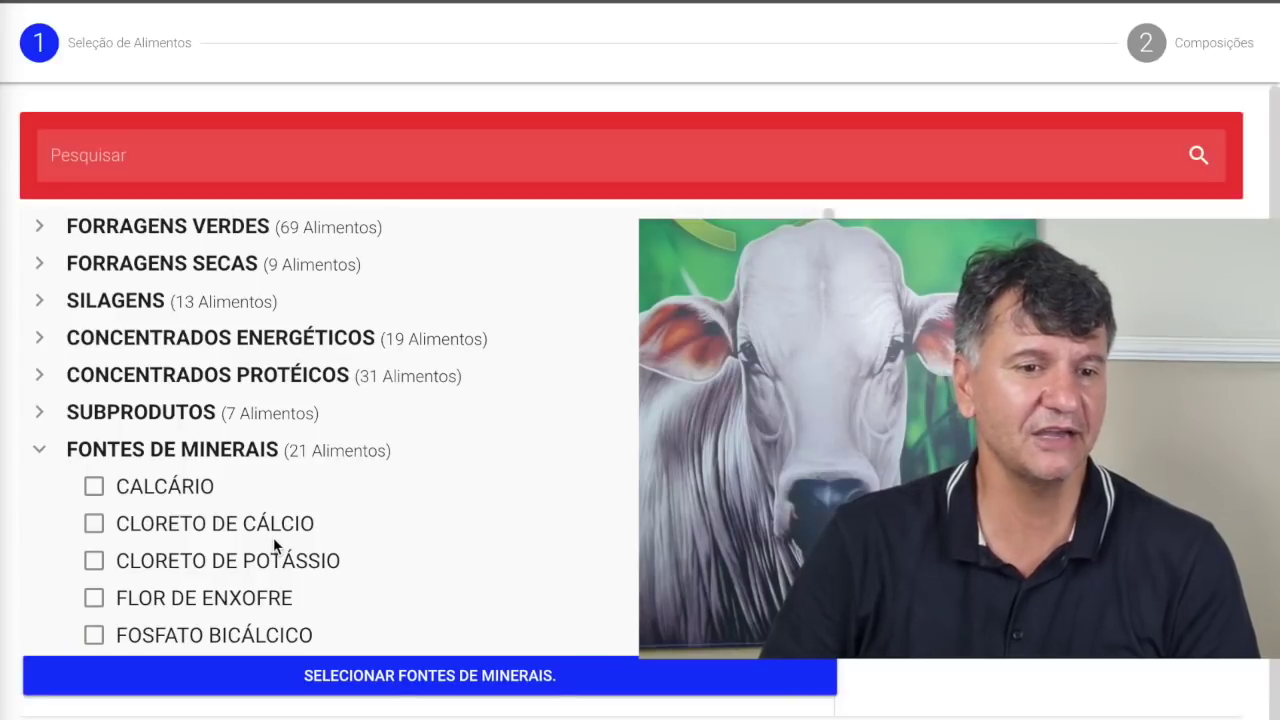
pyautogui.scroll(-5, 276, 540)
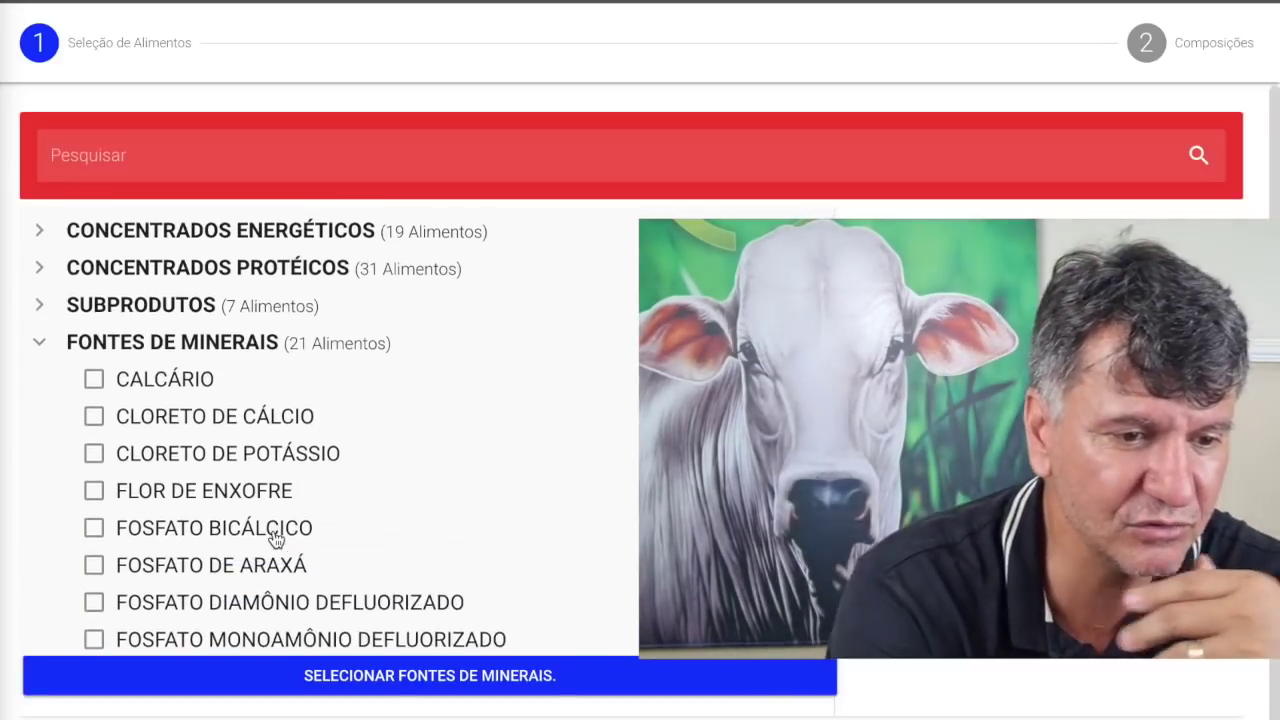
pyautogui.scroll(-4, 276, 540)
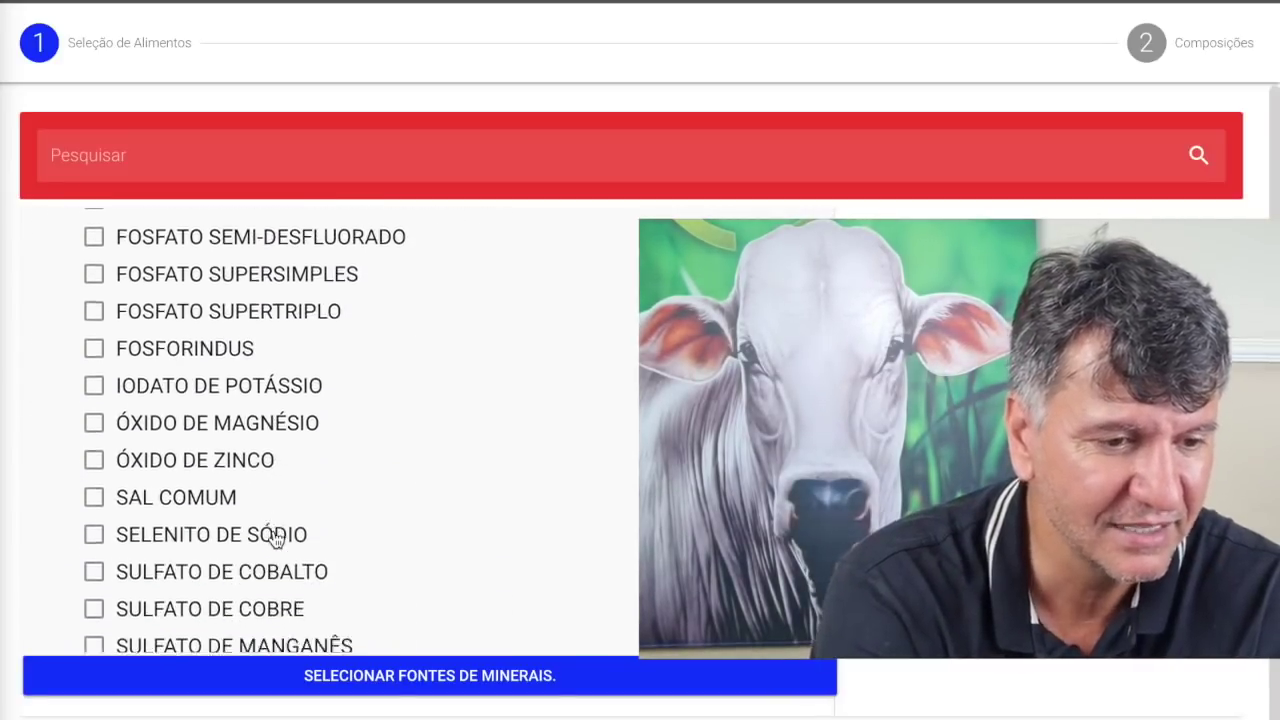
pyautogui.scroll(1, 276, 540)
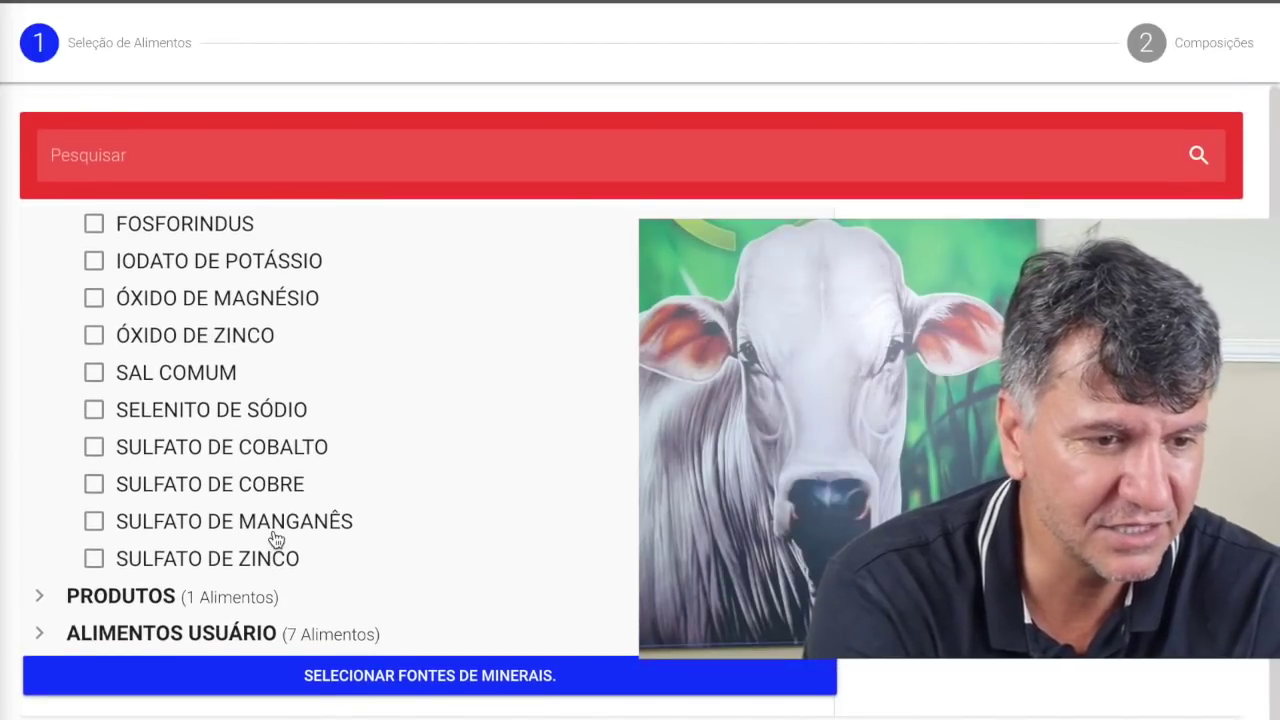
pyautogui.scroll(1, 276, 540)
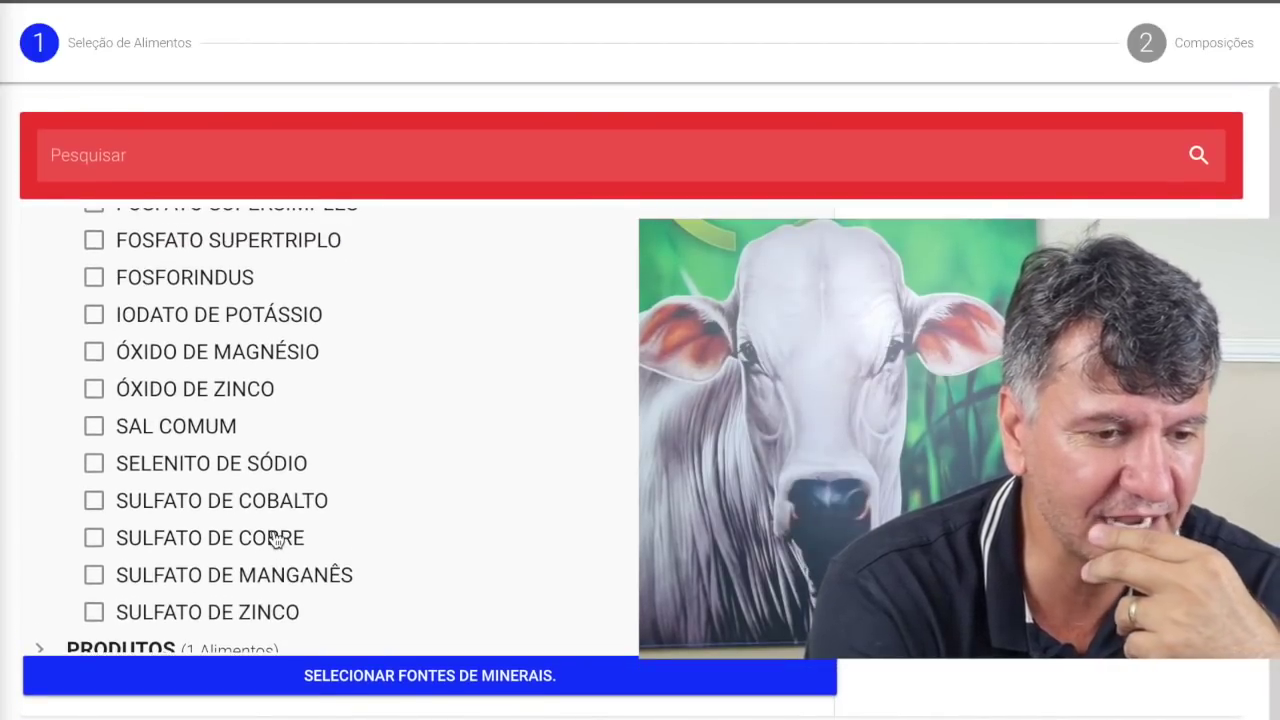
pyautogui.scroll(1, 276, 540)
pyautogui.scroll(-2, 276, 540)
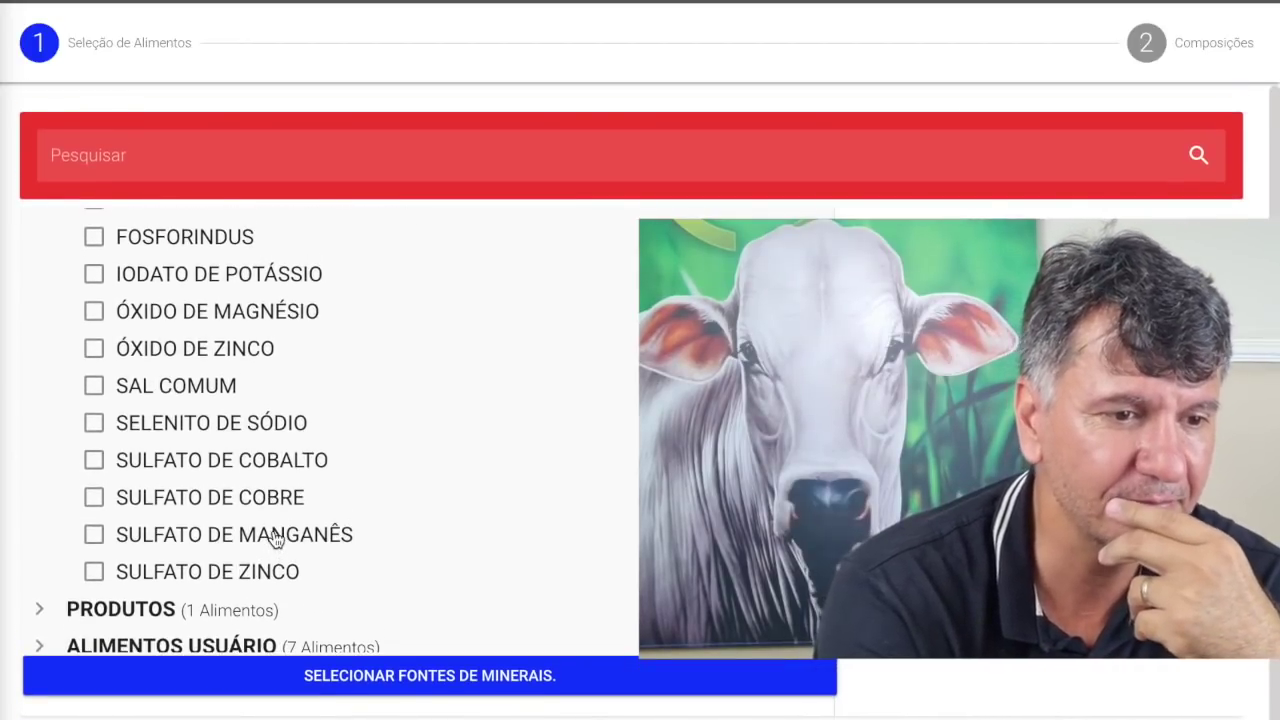
pyautogui.scroll(1, 276, 540)
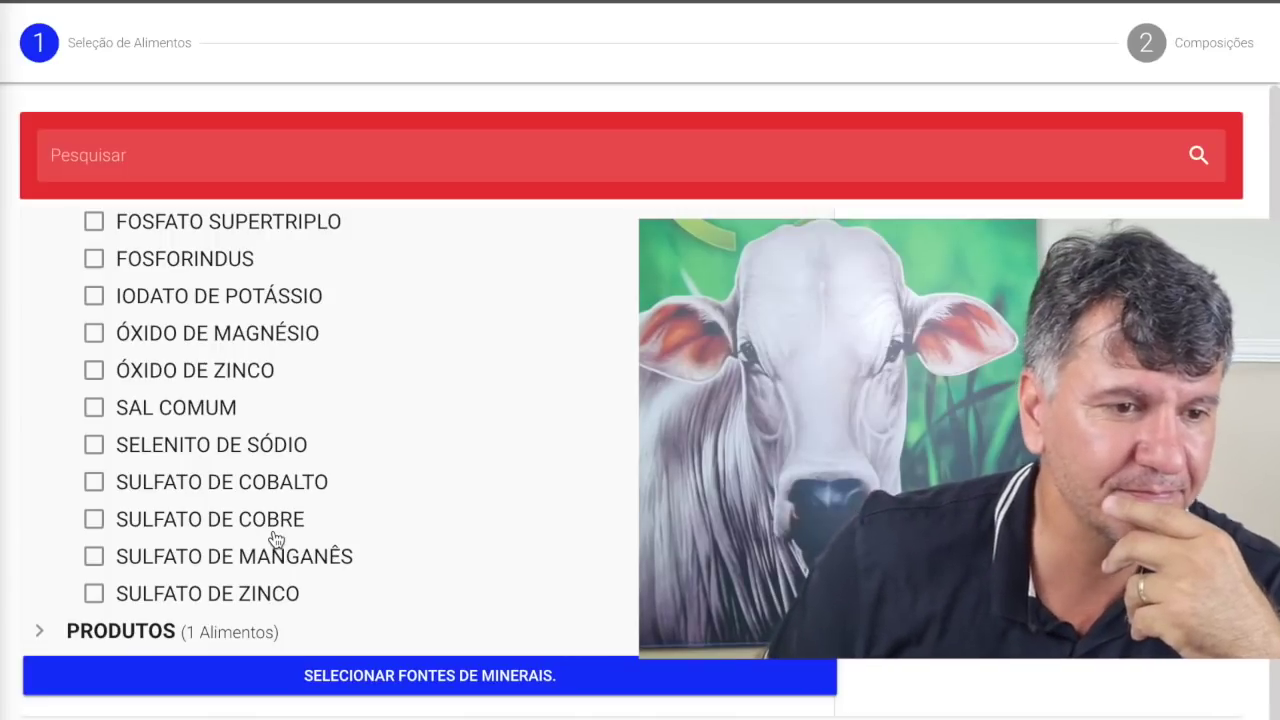
pyautogui.scroll(5, 276, 374)
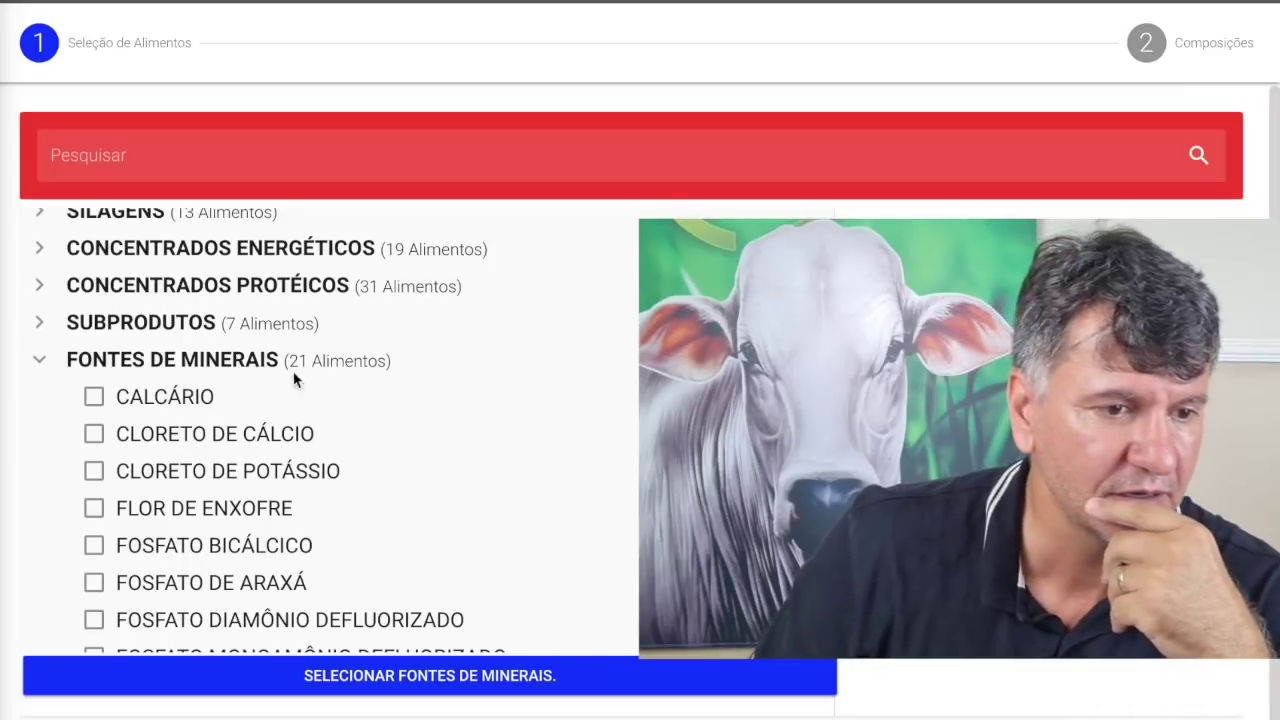
pyautogui.click(40, 360)
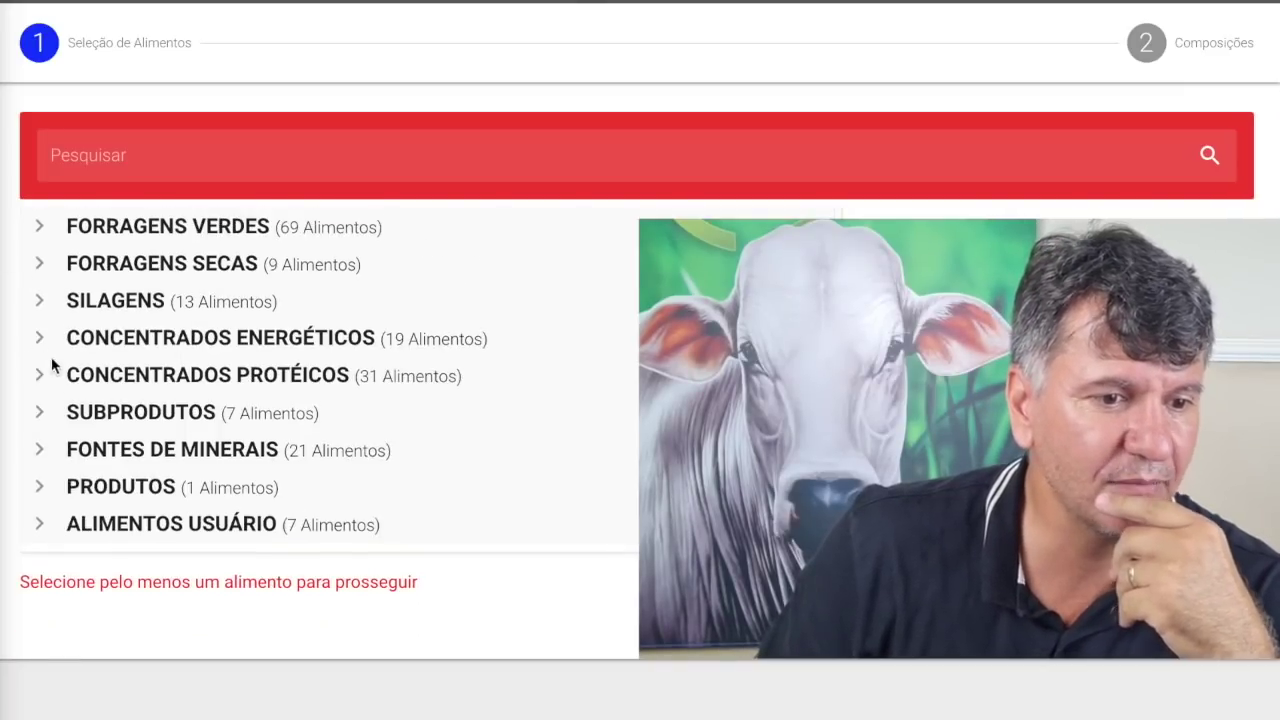
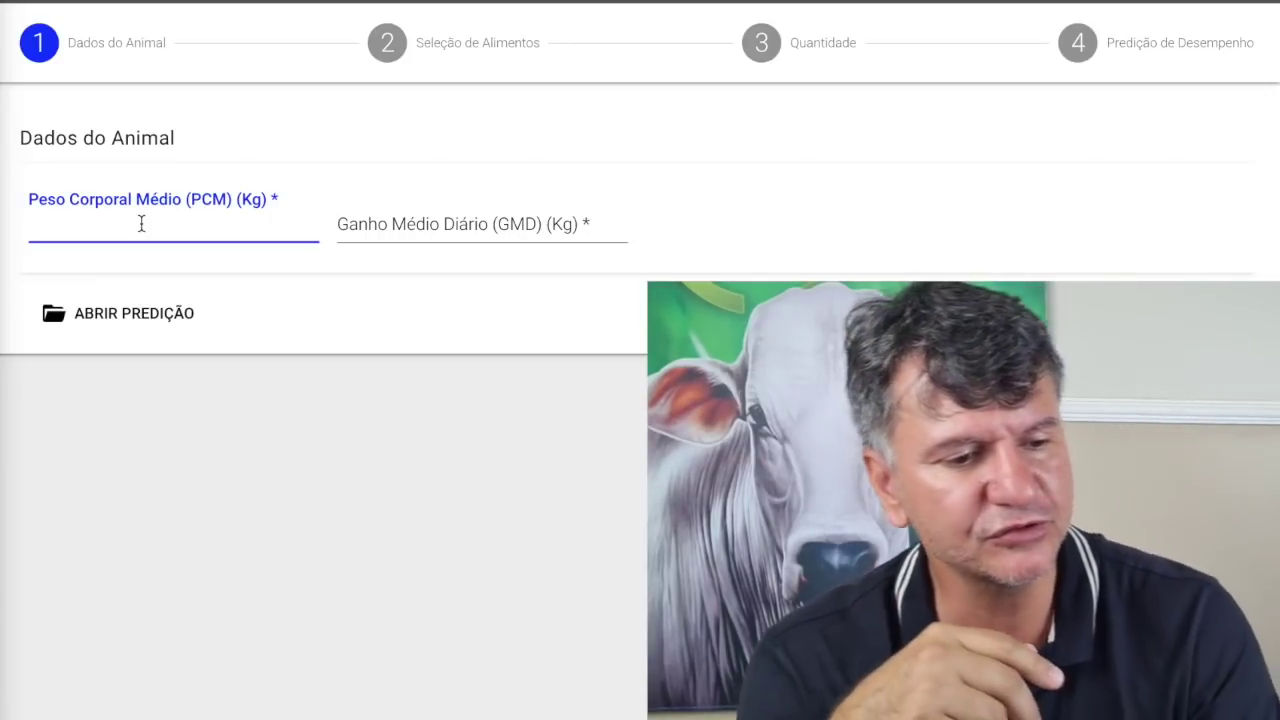
# - Enter 300 kg as the animal's average body weight and 1 kg as its average daily gain
pyautogui.write('300')
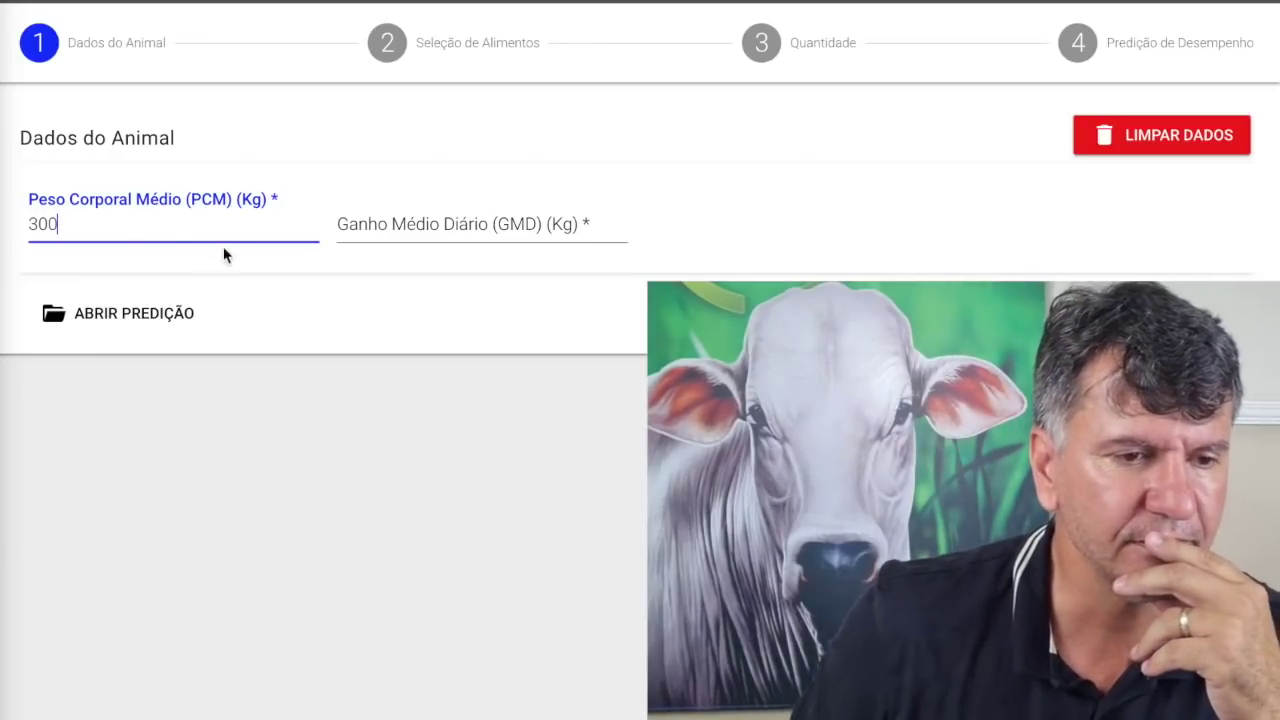
pyautogui.click(396, 224)
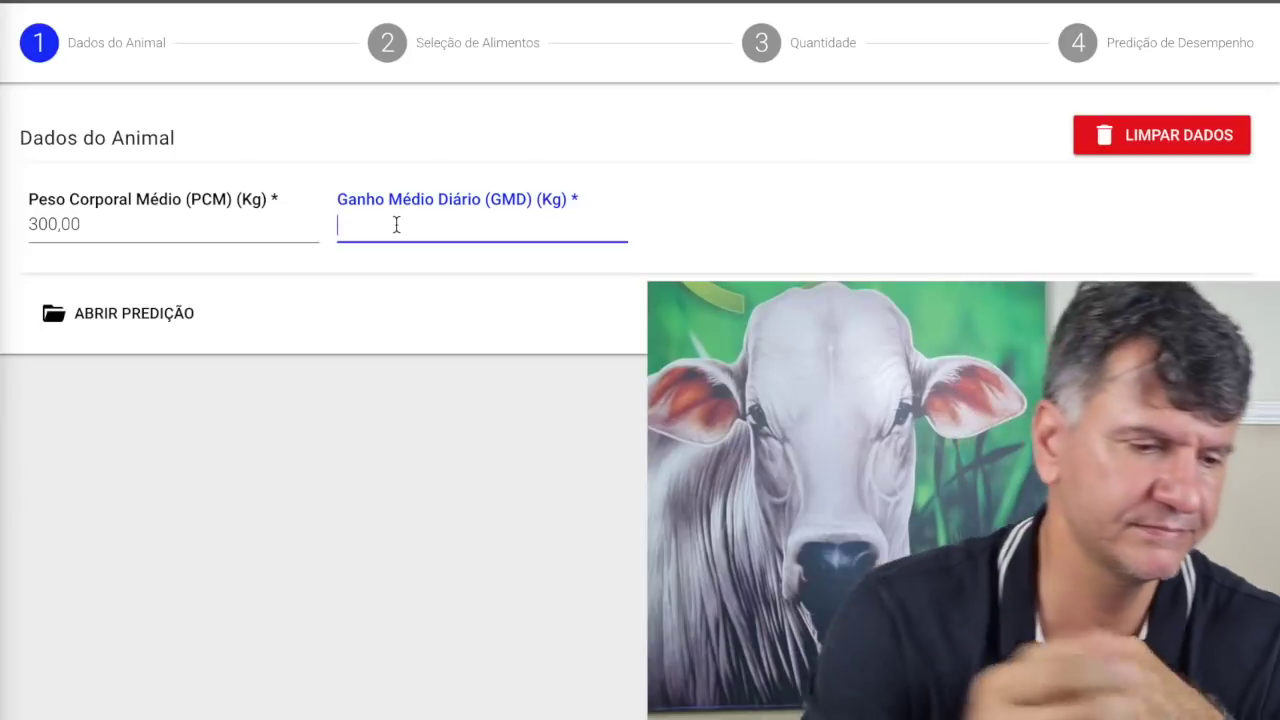
pyautogui.write('1')
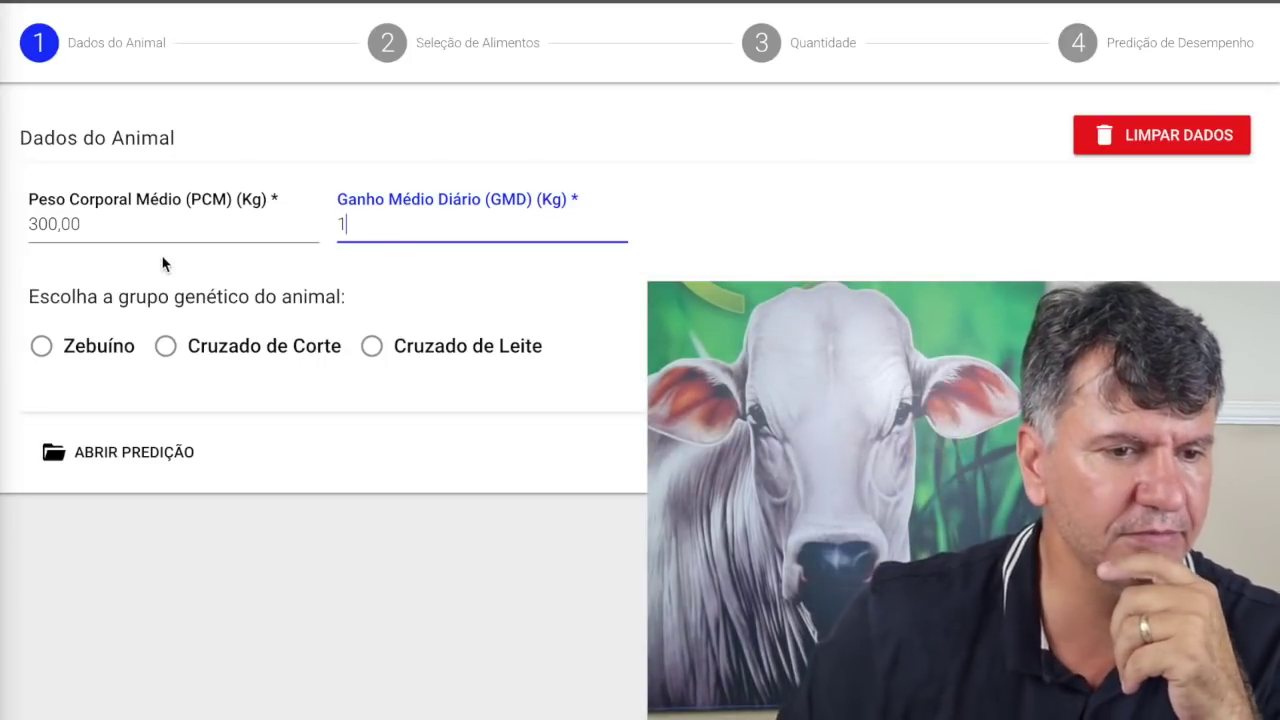
# - Choose Zebuíno, Pasto and Macho não castrado, set the total ration to produce to 5000 kg, and continue to the feed selection
pyautogui.click(41, 346)
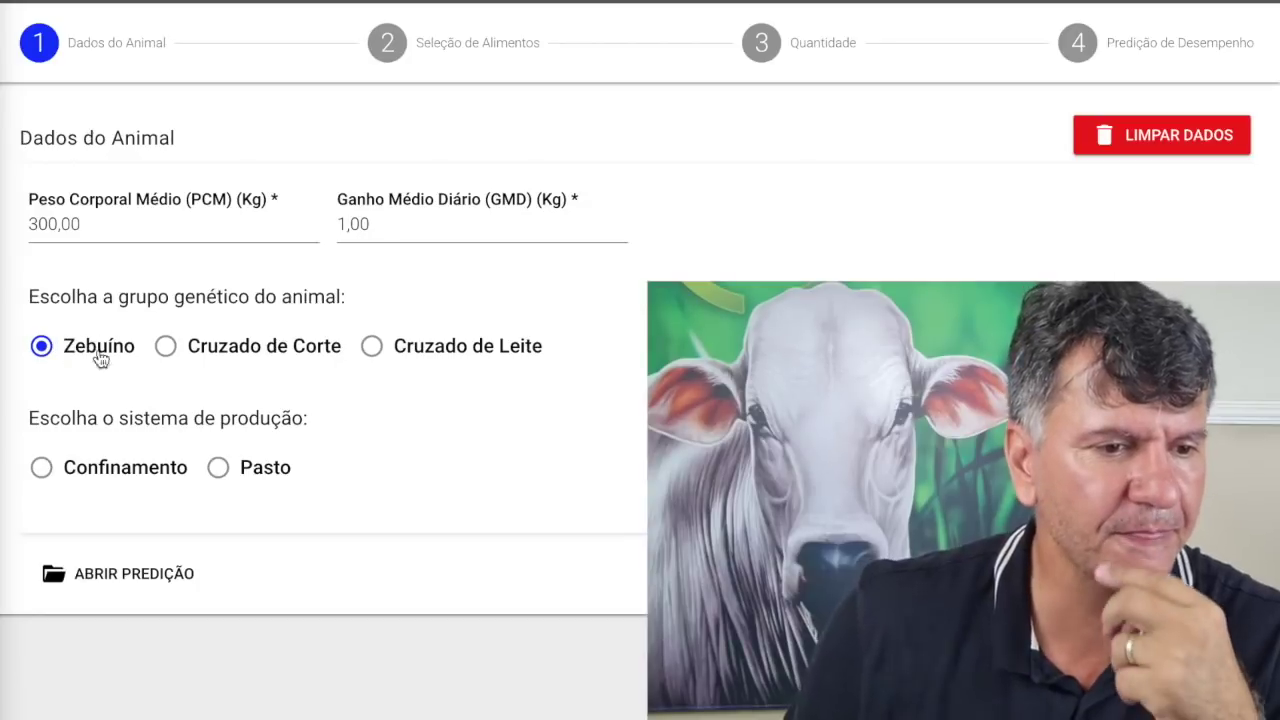
pyautogui.click(222, 475)
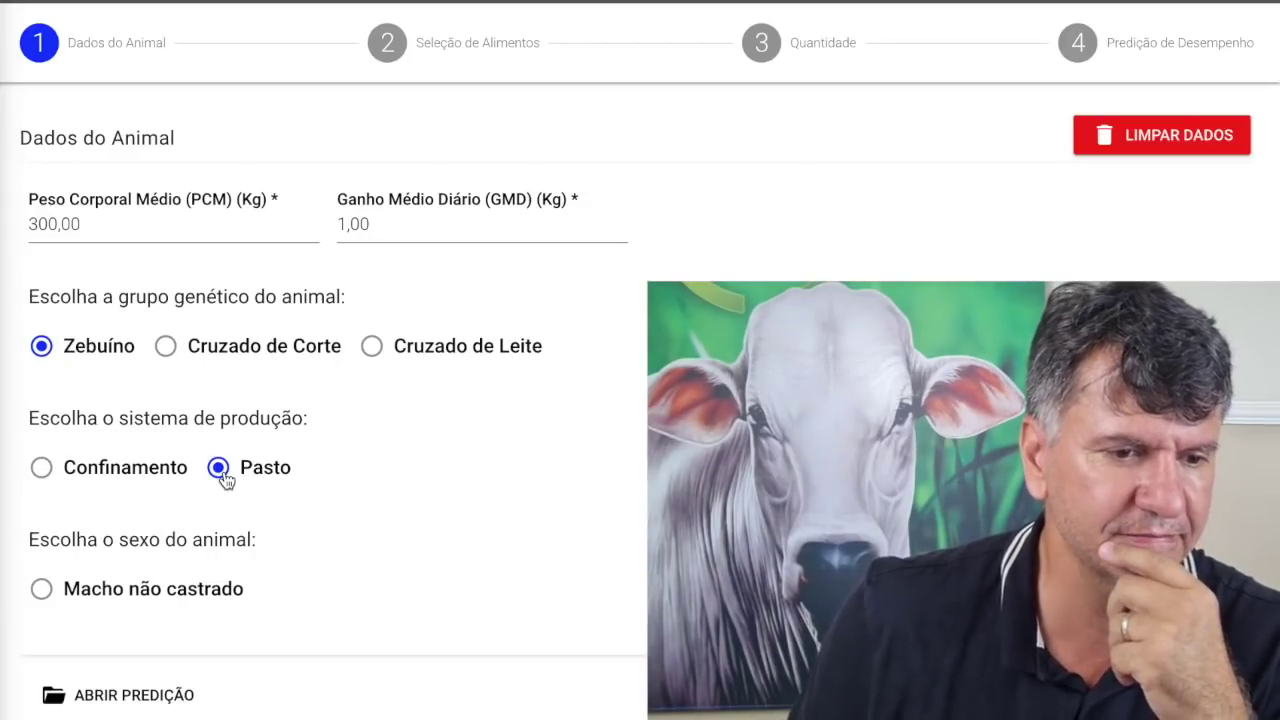
pyautogui.click(44, 588)
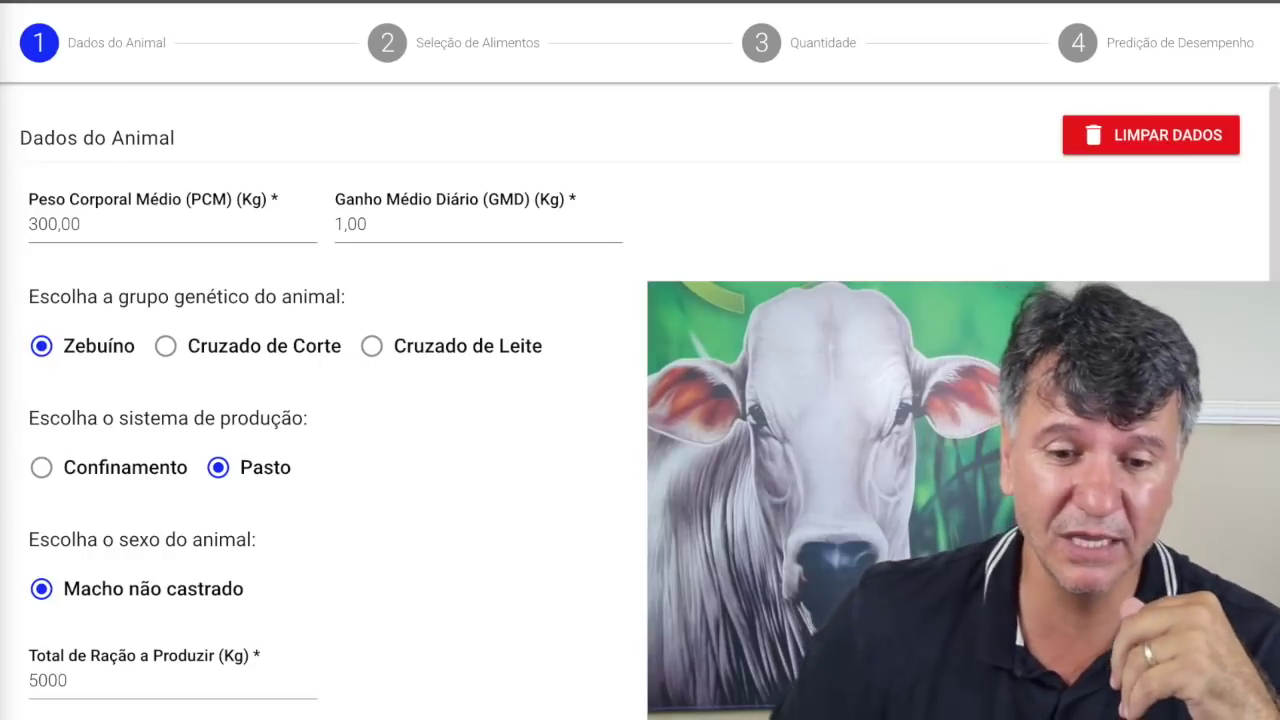
pyautogui.press('Return')
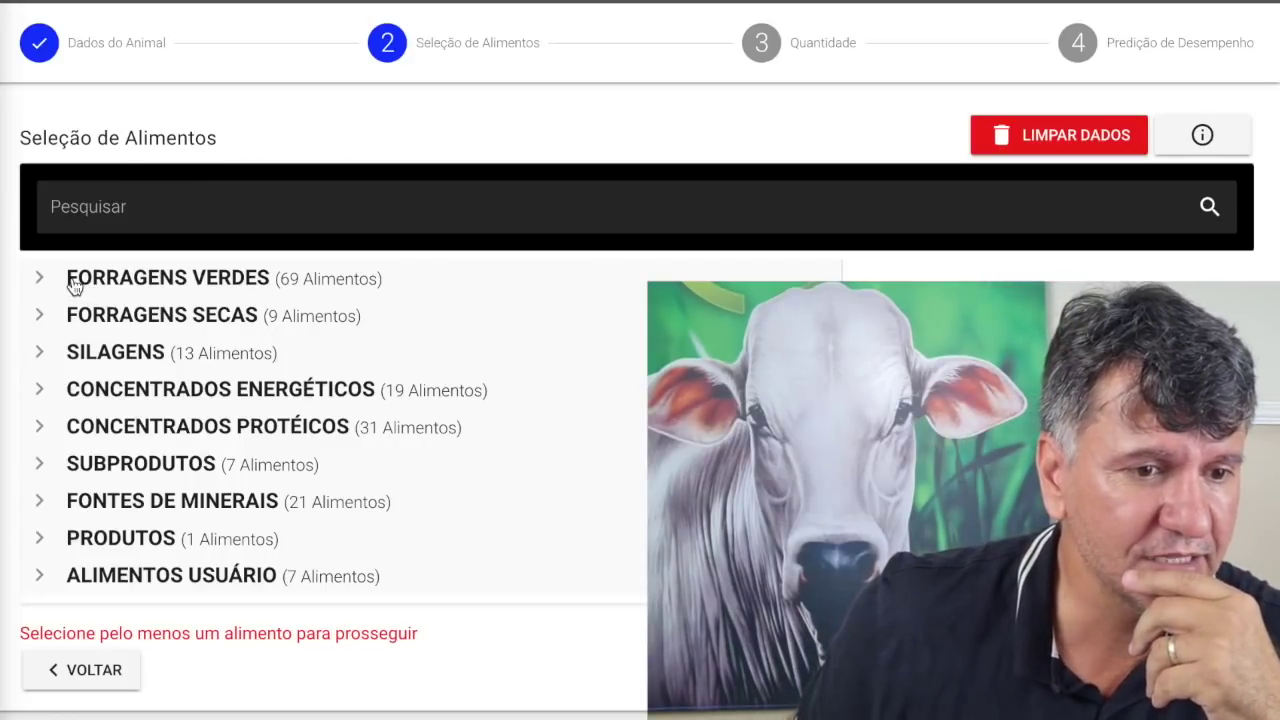
# - Select Milho Silagem from the Silagens group and collapse the group
pyautogui.click(73, 356)
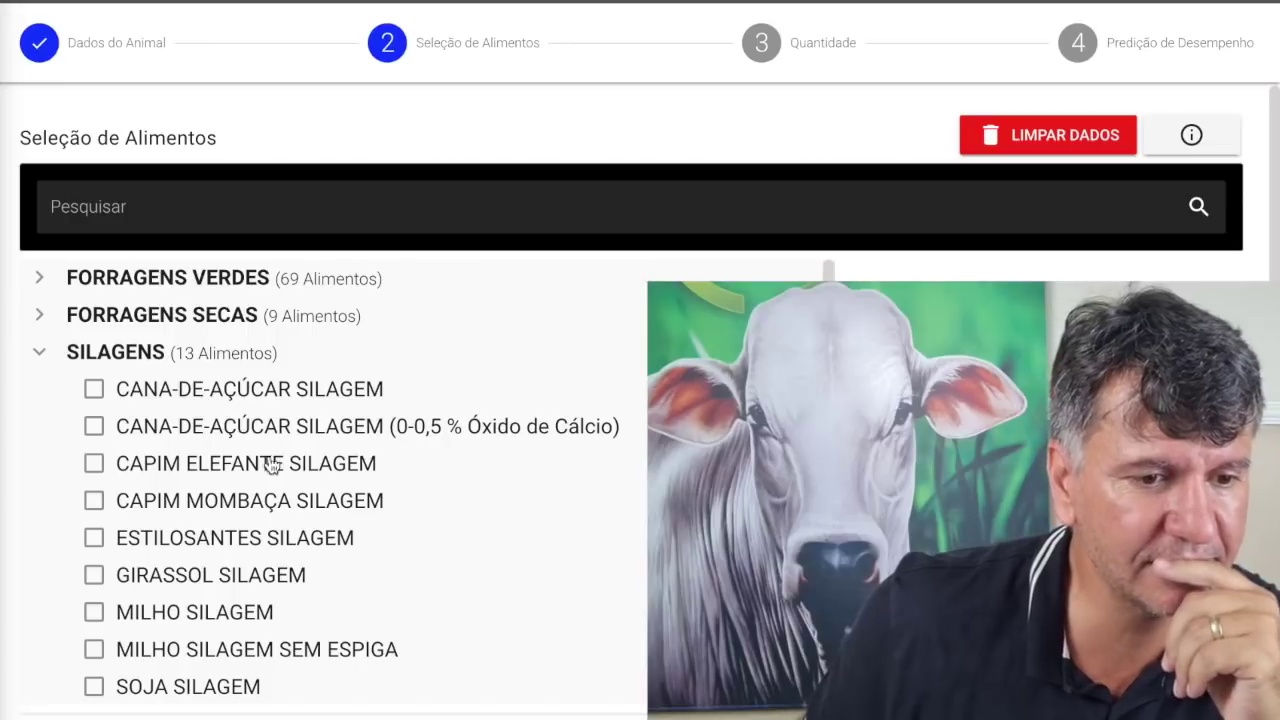
pyautogui.scroll(-1, 250, 500)
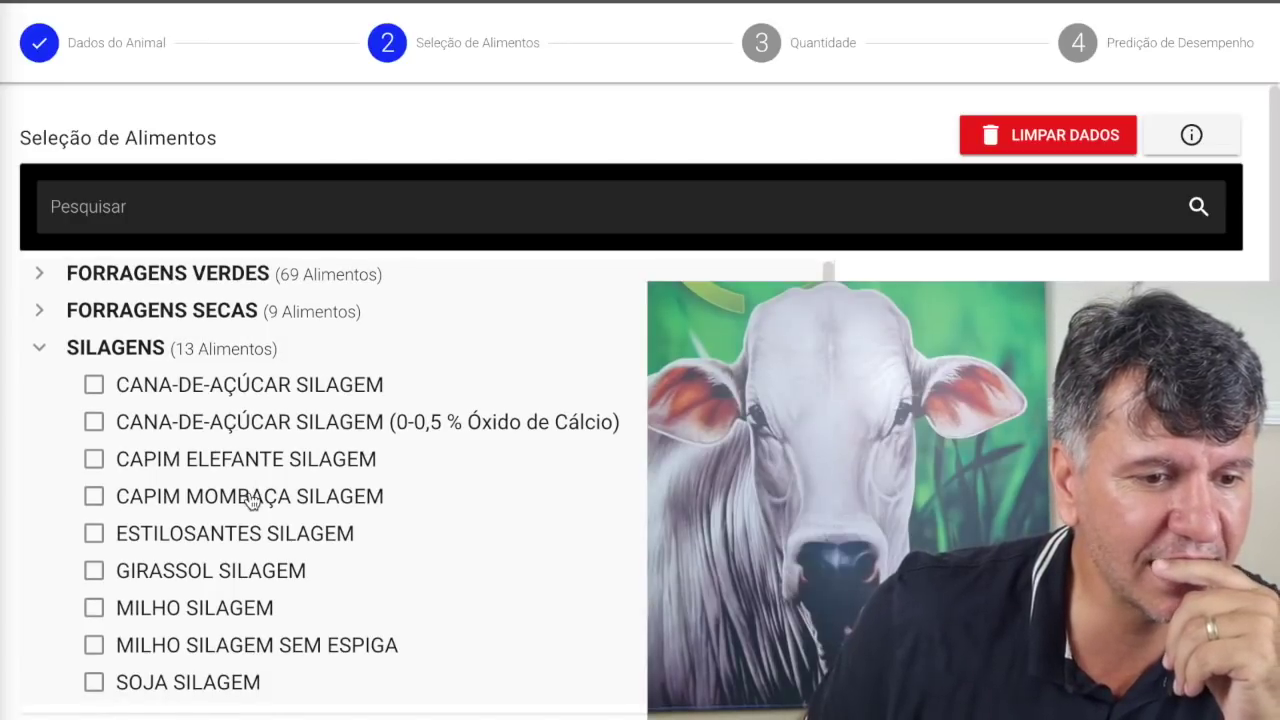
pyautogui.click(96, 608)
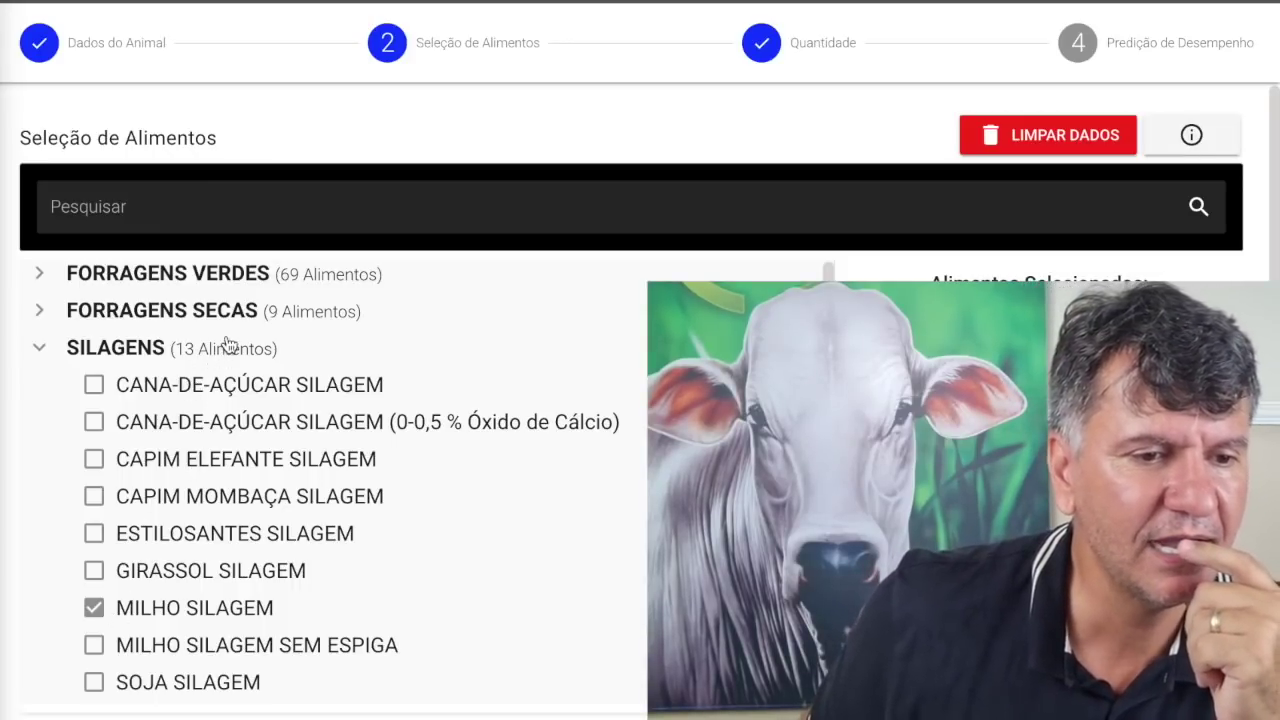
pyautogui.click(42, 351)
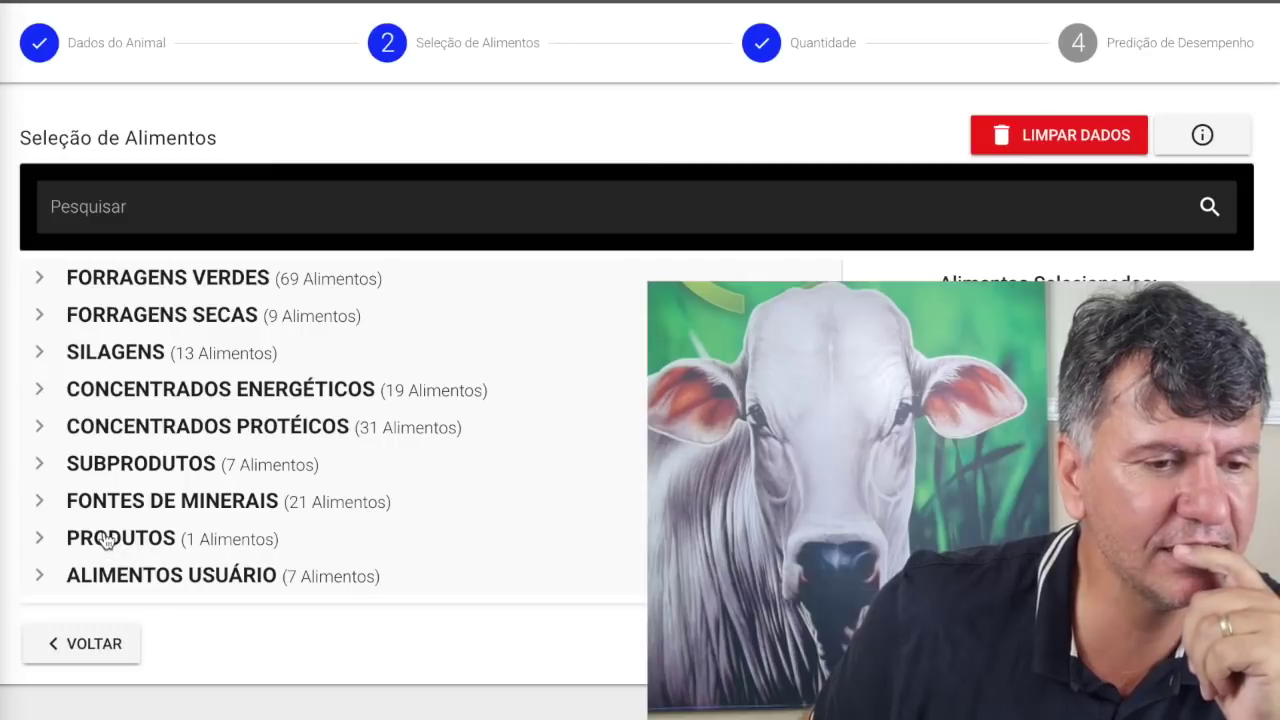
# - Select Uréia from the Concentrados Protéicos group and return to the collapsed list of feed groups
pyautogui.click(45, 430)
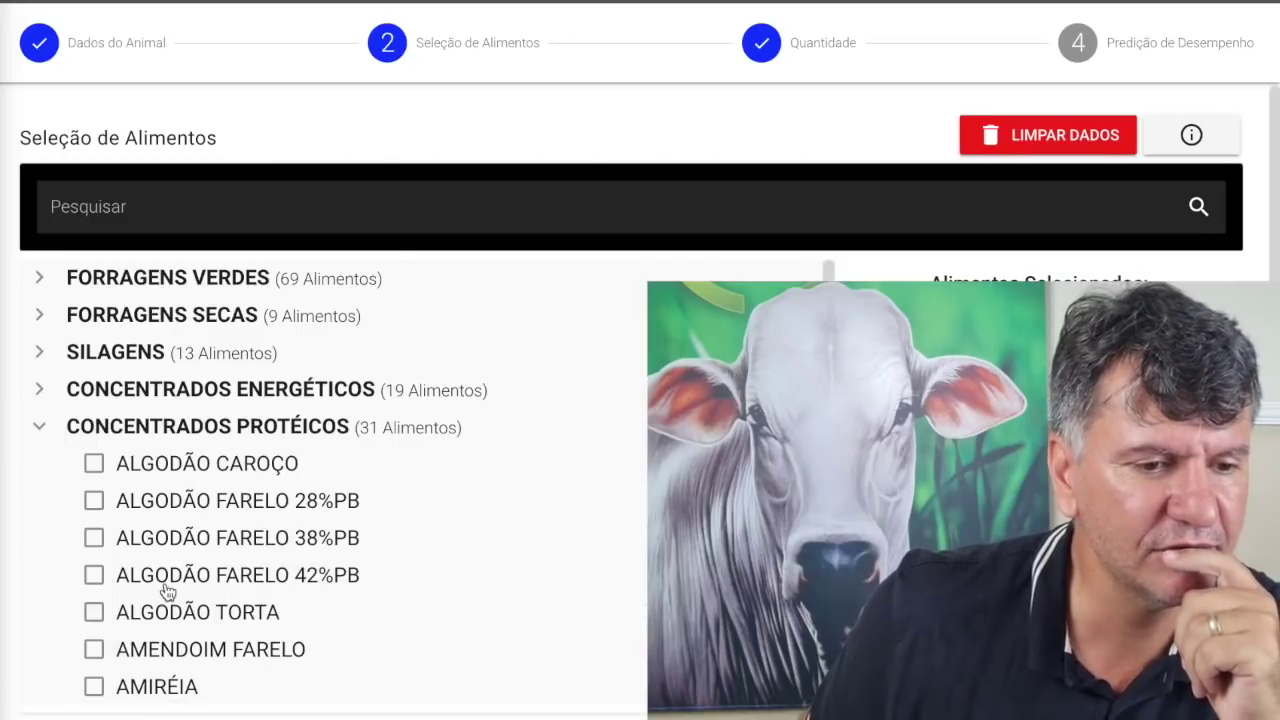
pyautogui.scroll(-5, 163, 585)
pyautogui.scroll(-4, 155, 585)
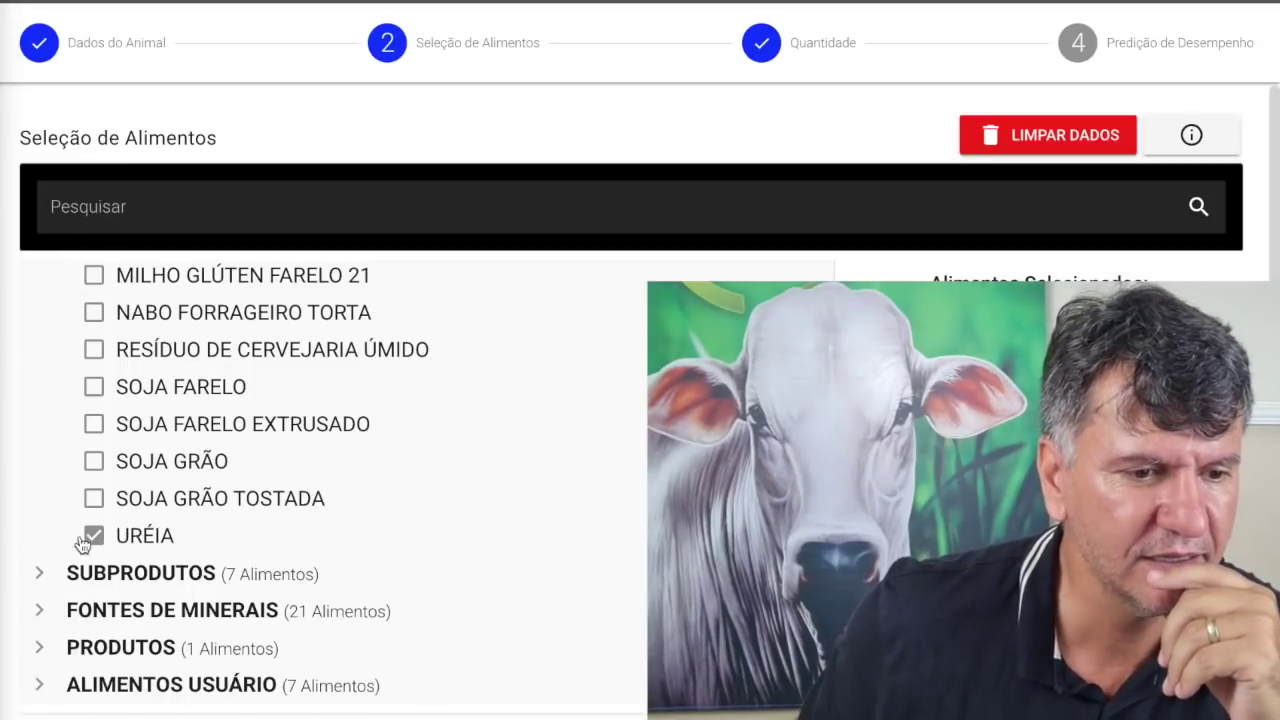
pyautogui.click(40, 575)
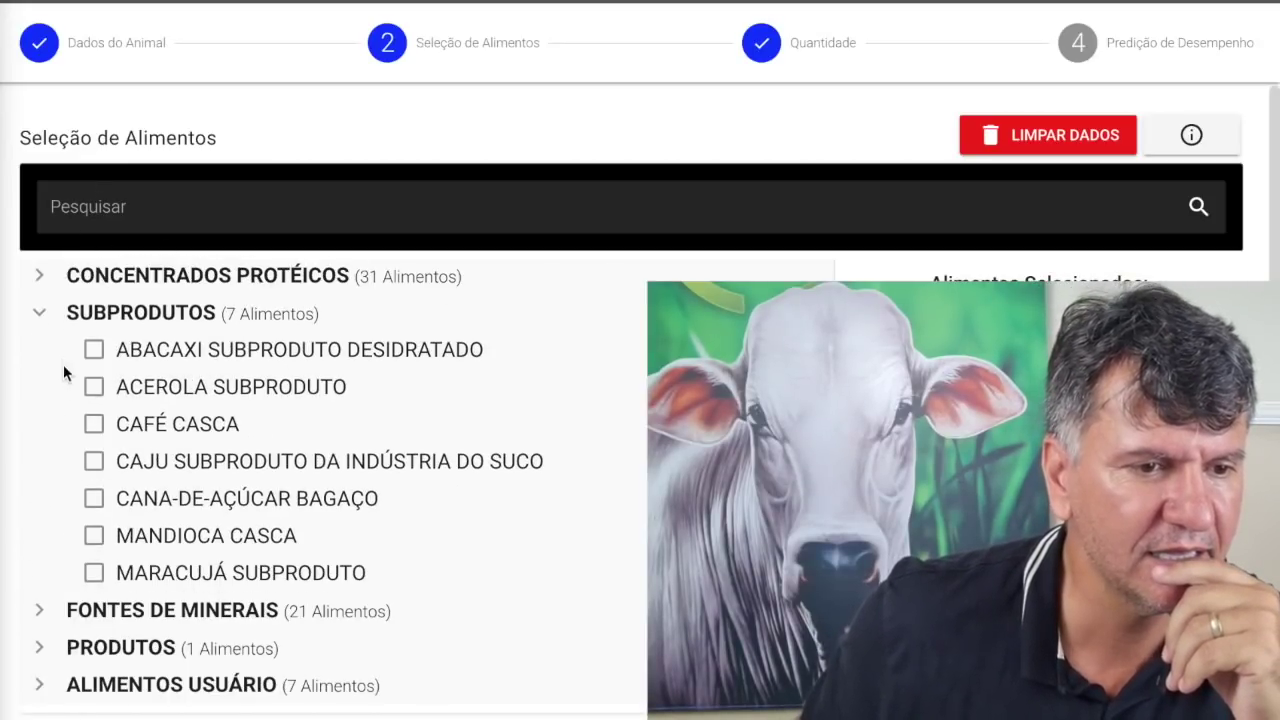
pyautogui.click(42, 316)
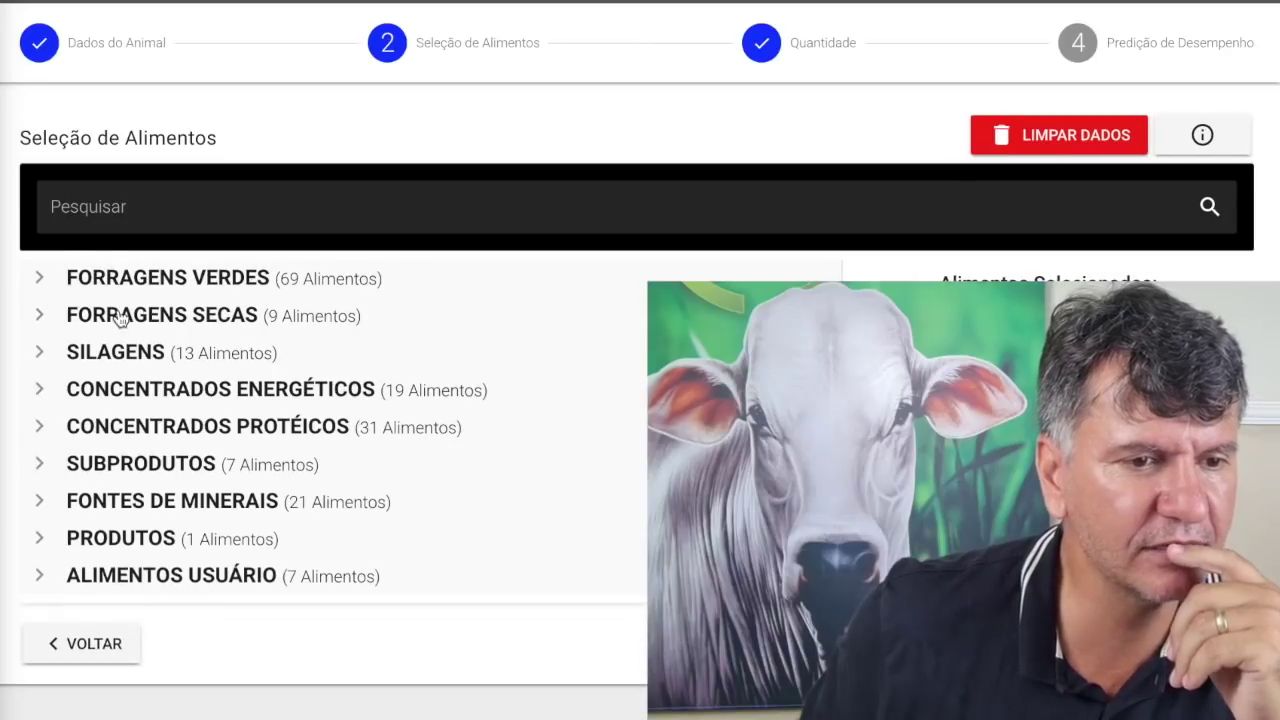
# - Expand the Concentrados Energéticos group and select Milho Fubá
pyautogui.click(53, 394)
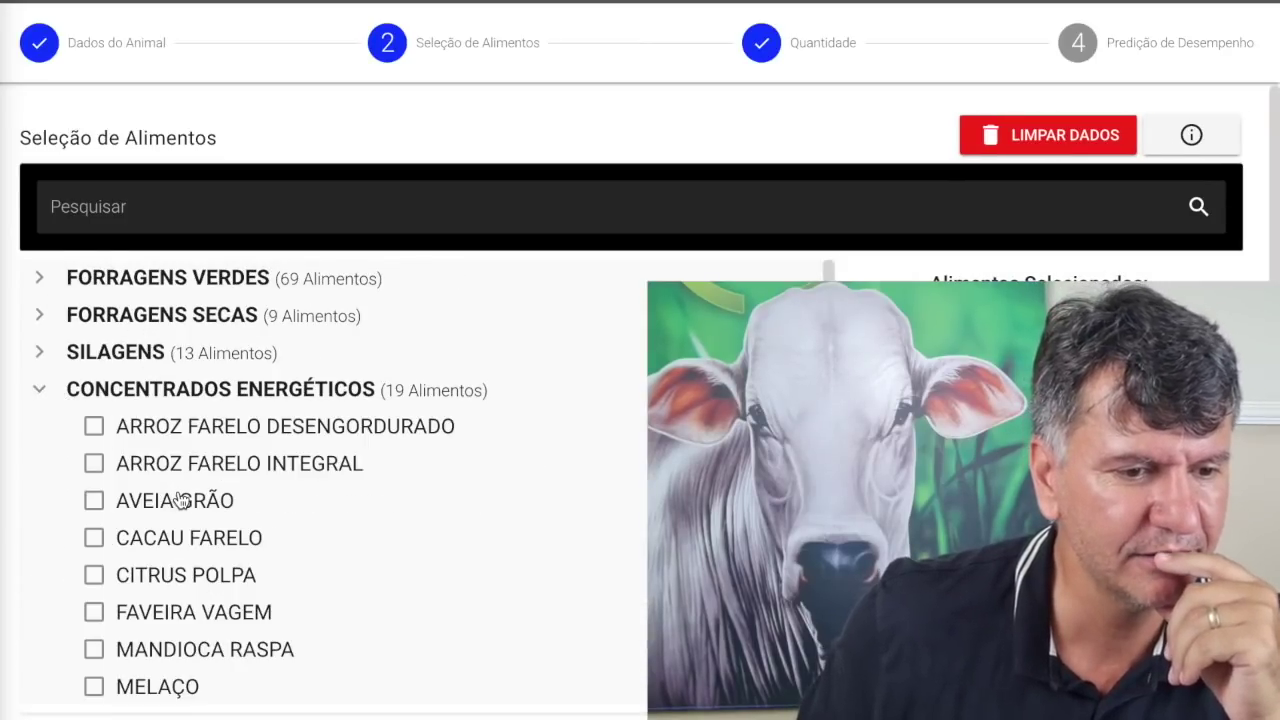
pyautogui.scroll(-3, 178, 500)
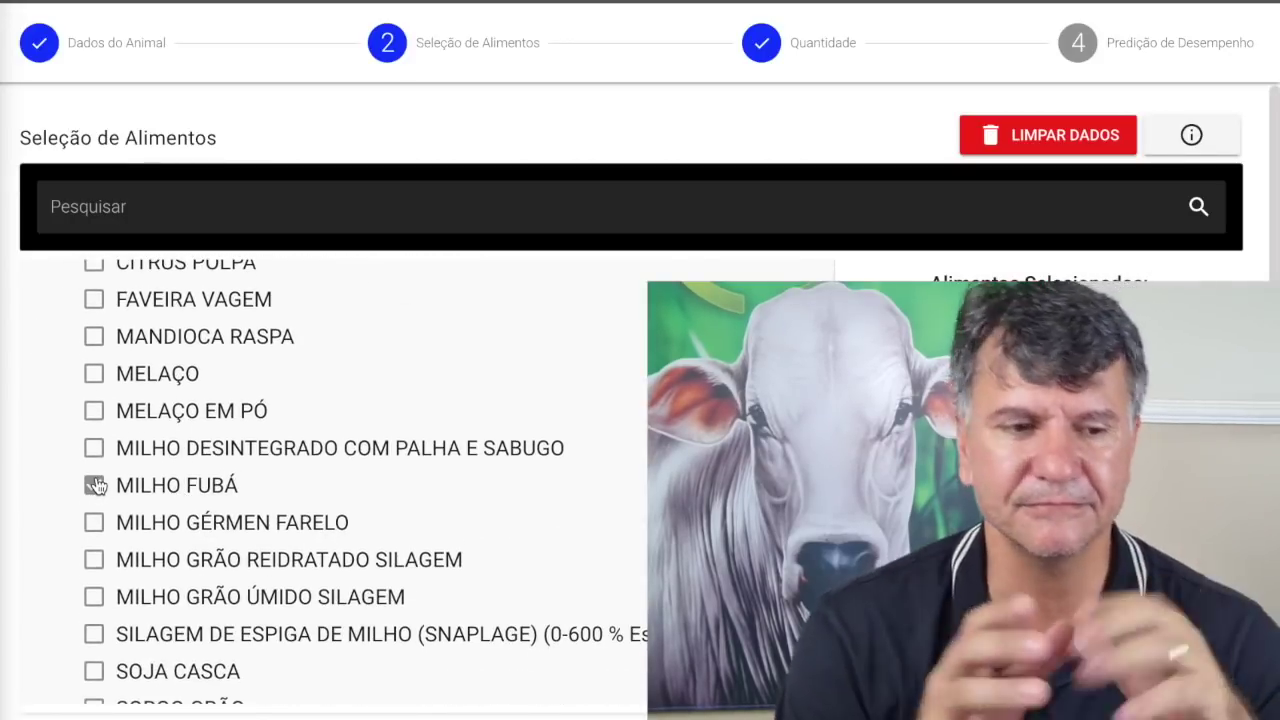
pyautogui.scroll(-1, 95, 485)
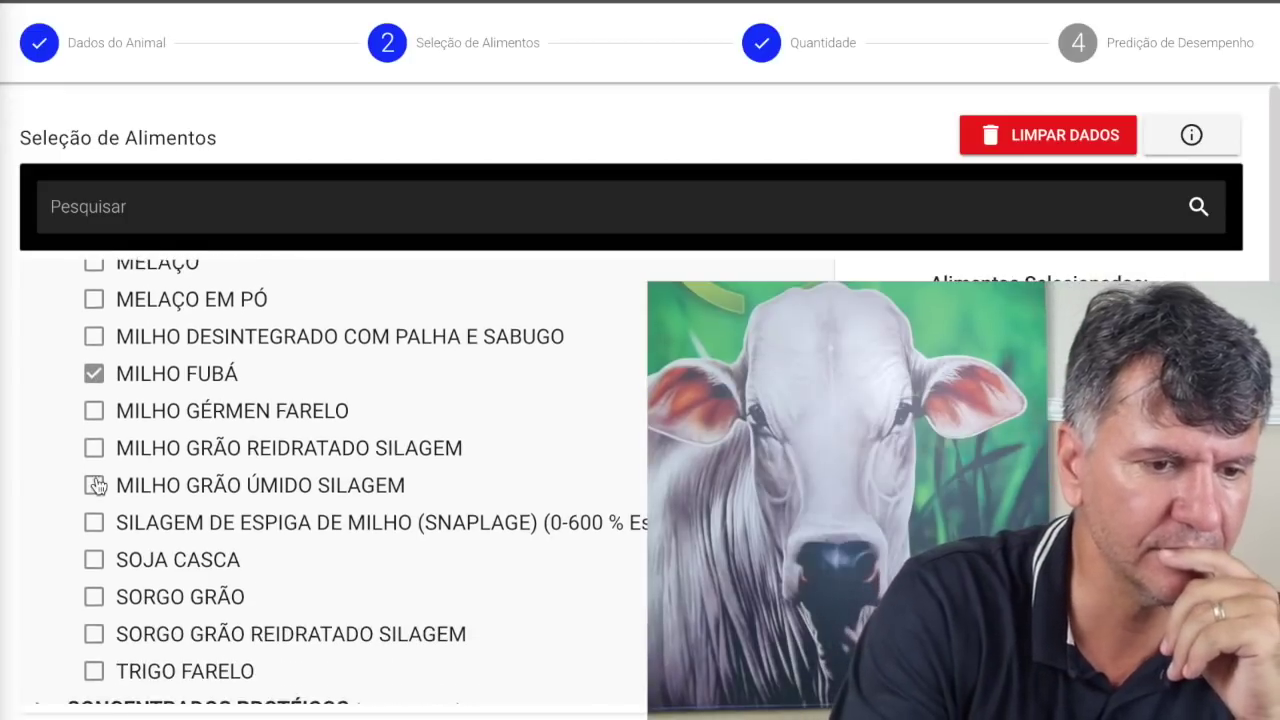
# - Select Confinar PS Fosbase from the Alimentos Usuário group and go on to the feed quantities
pyautogui.scroll(-2, 180, 509)
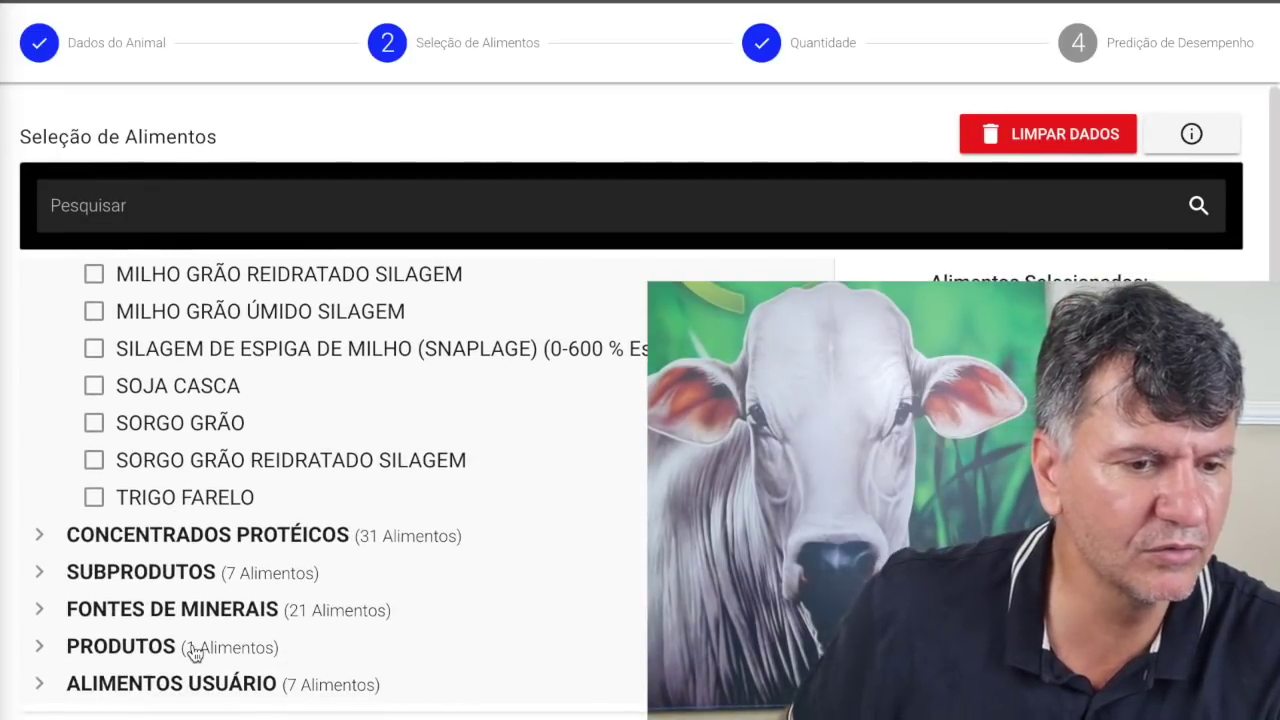
pyautogui.click(163, 684)
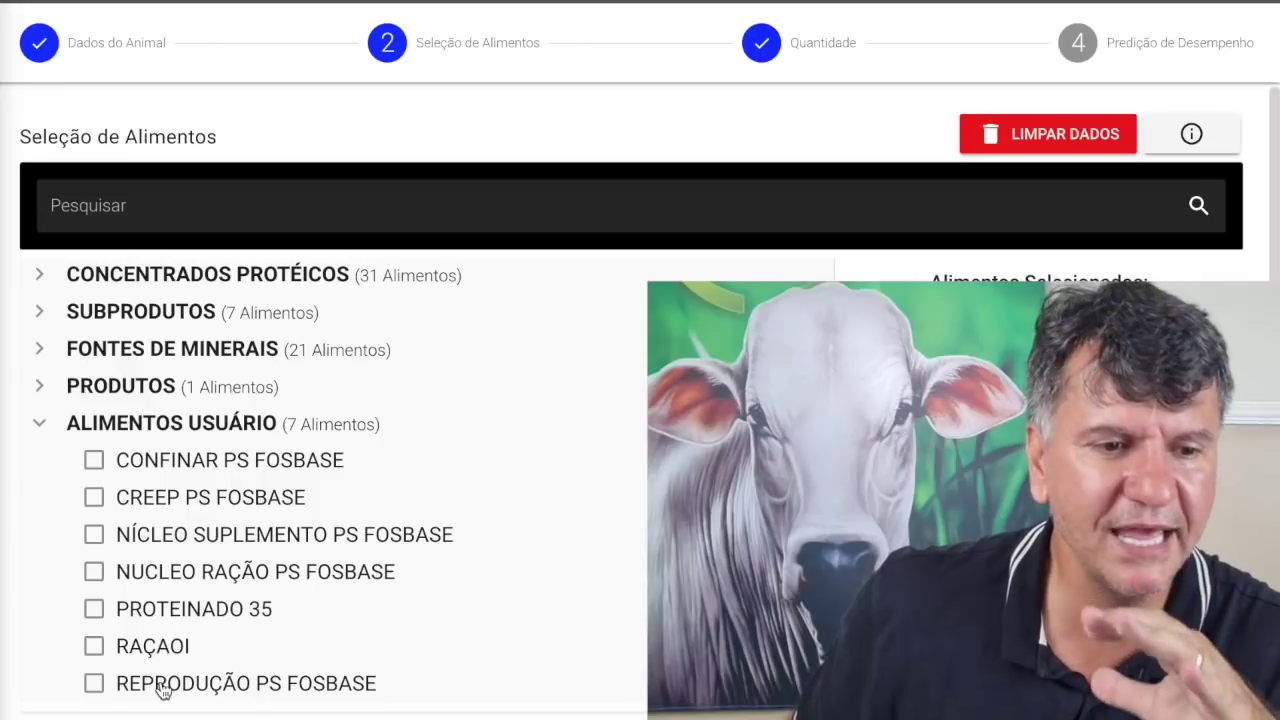
pyautogui.click(94, 463)
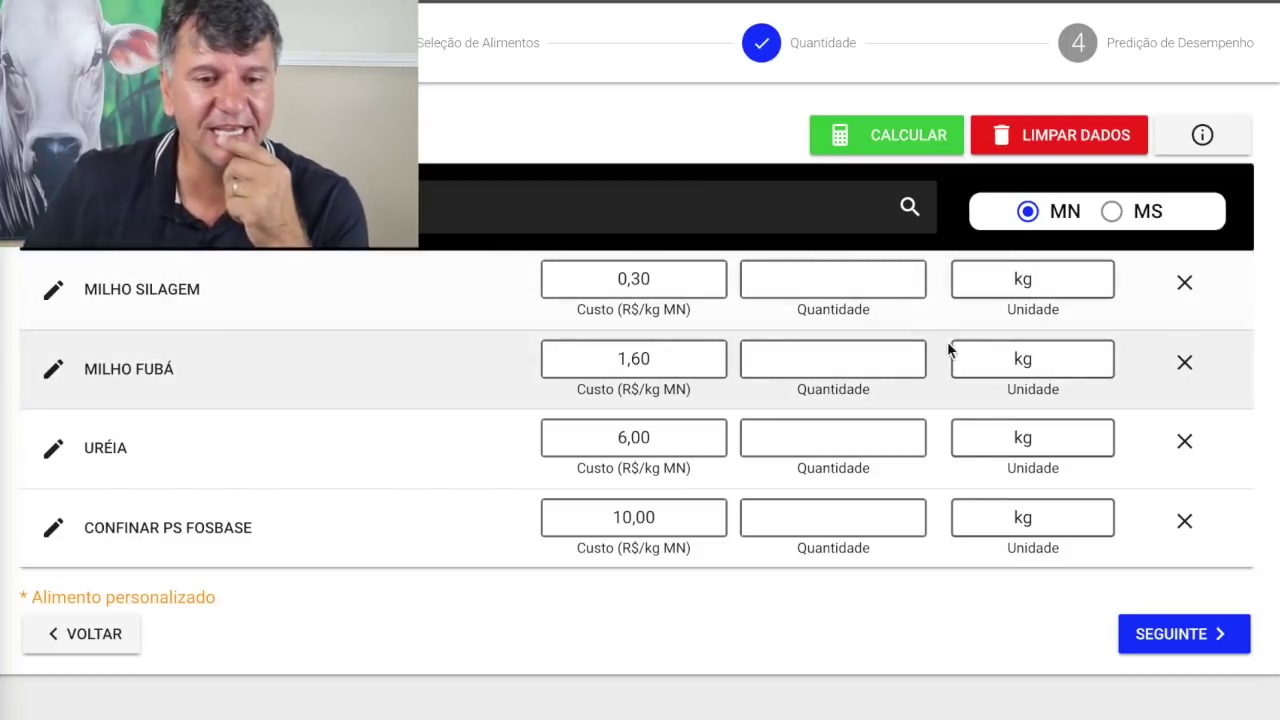
# - Set the daily quantities to 18 kg of Milho Silagem and 2 kg of Milho Fubá
pyautogui.click(821, 279)
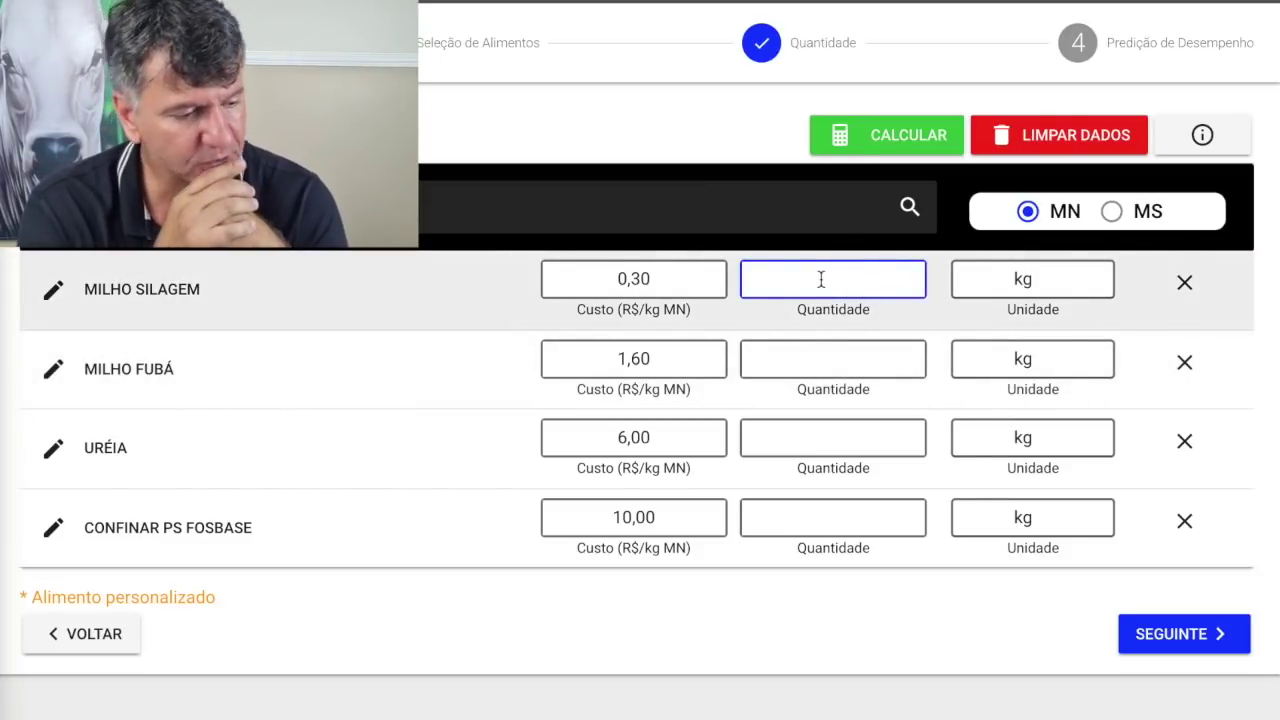
pyautogui.write('18')
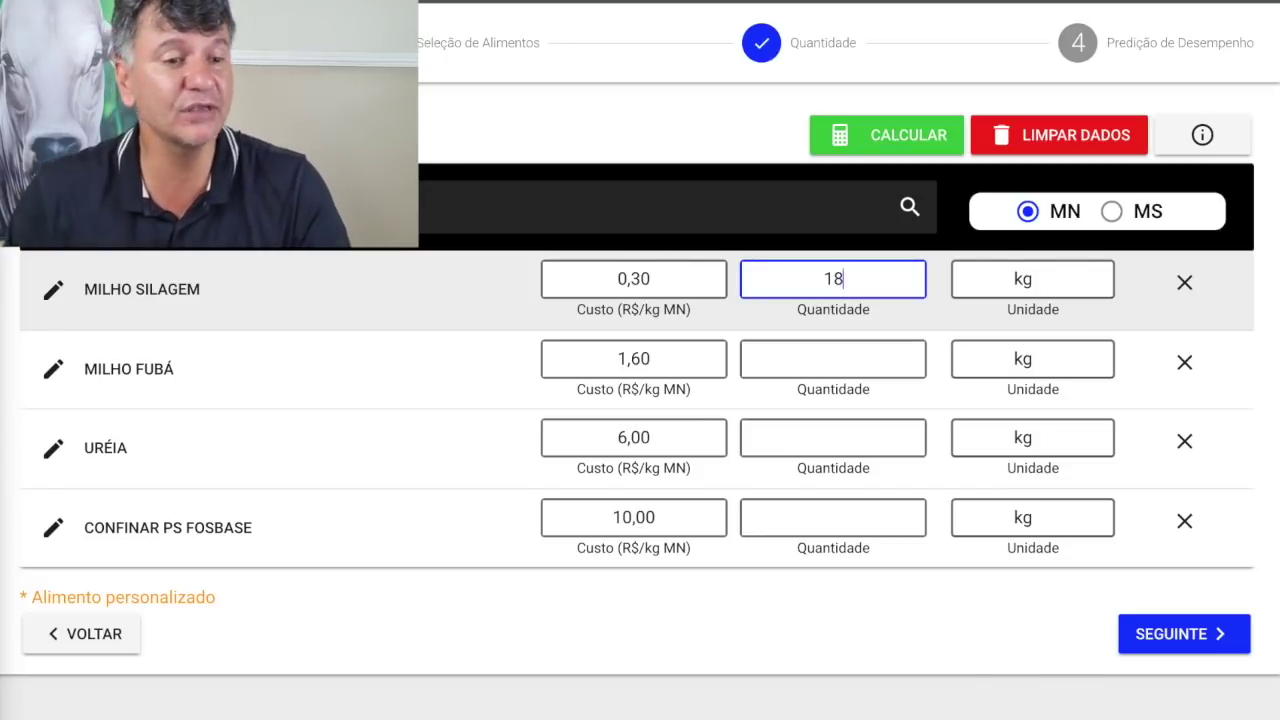
pyautogui.click(835, 358)
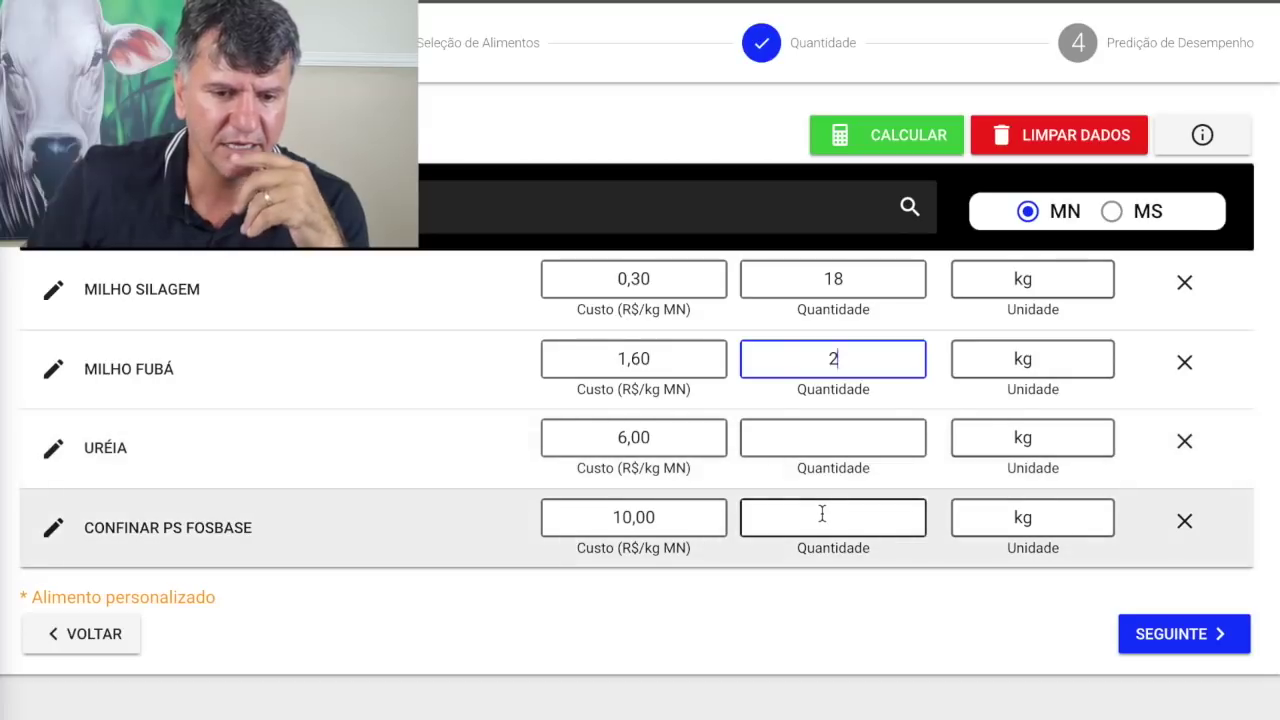
# - Set the Confinar PS Fosbase quantity to 70 and change its unit to g
pyautogui.click(823, 516)
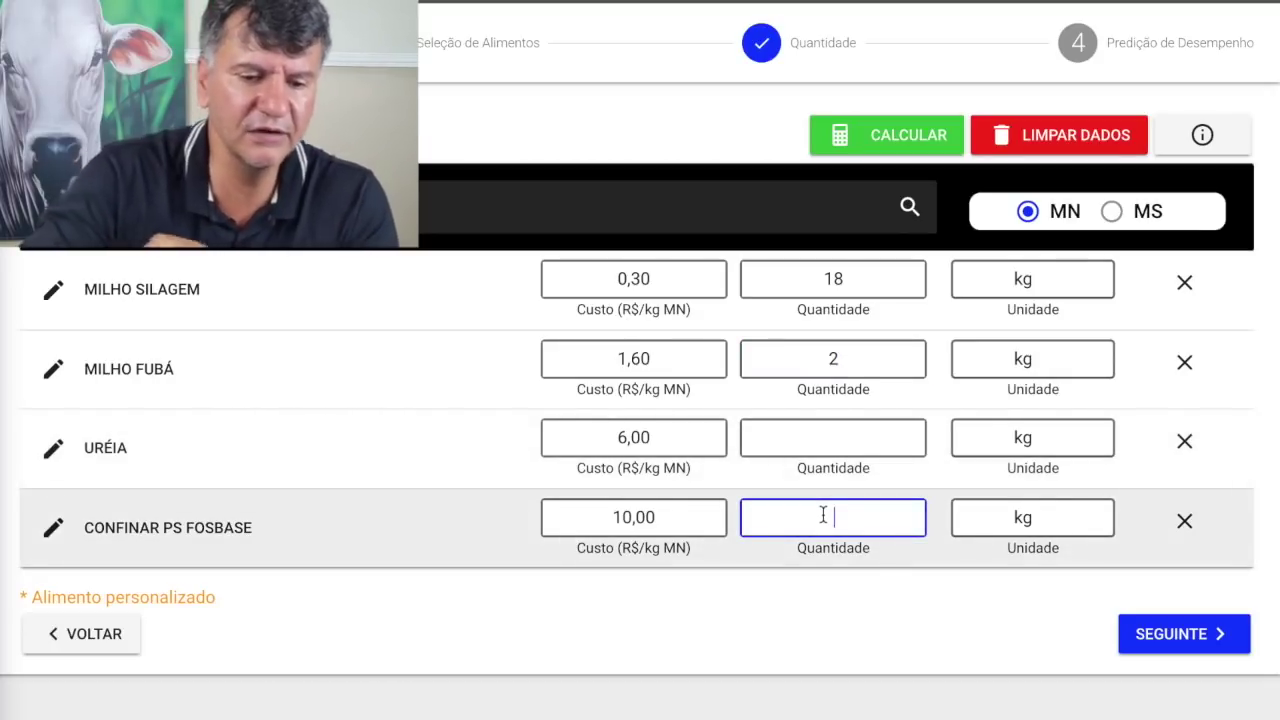
pyautogui.write('0,')
pyautogui.press('BackSpace')
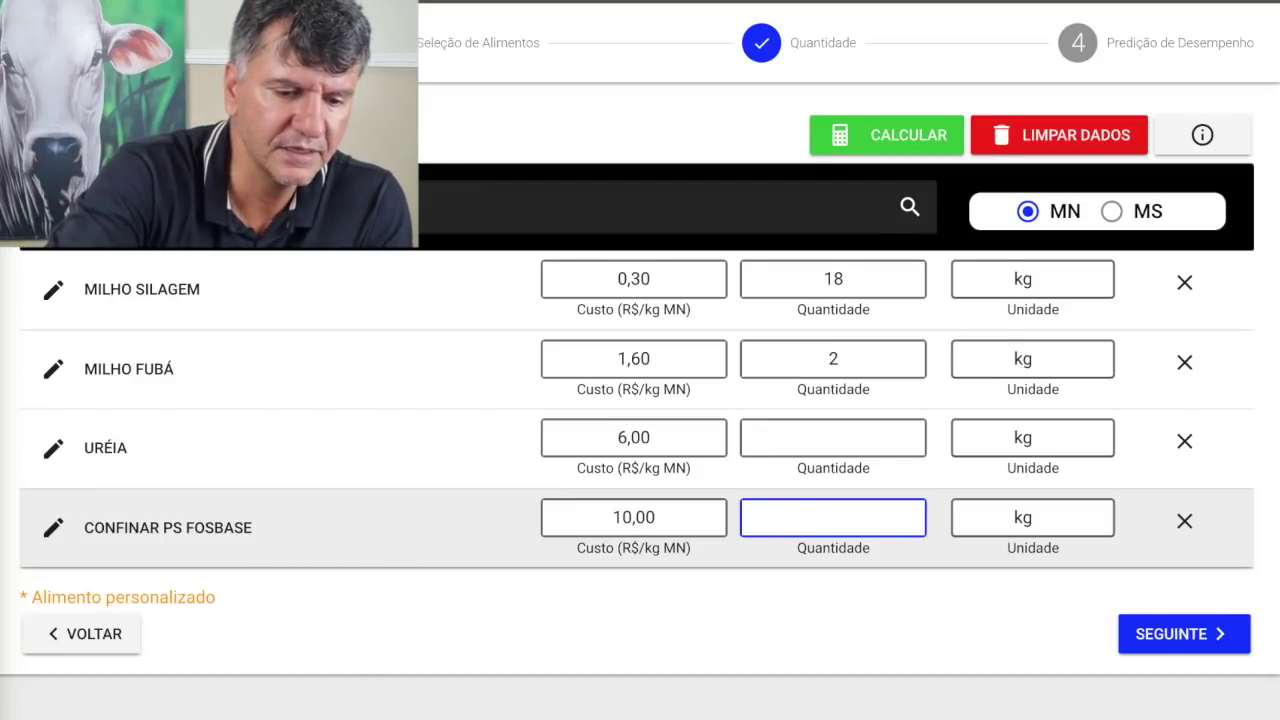
pyautogui.write('70')
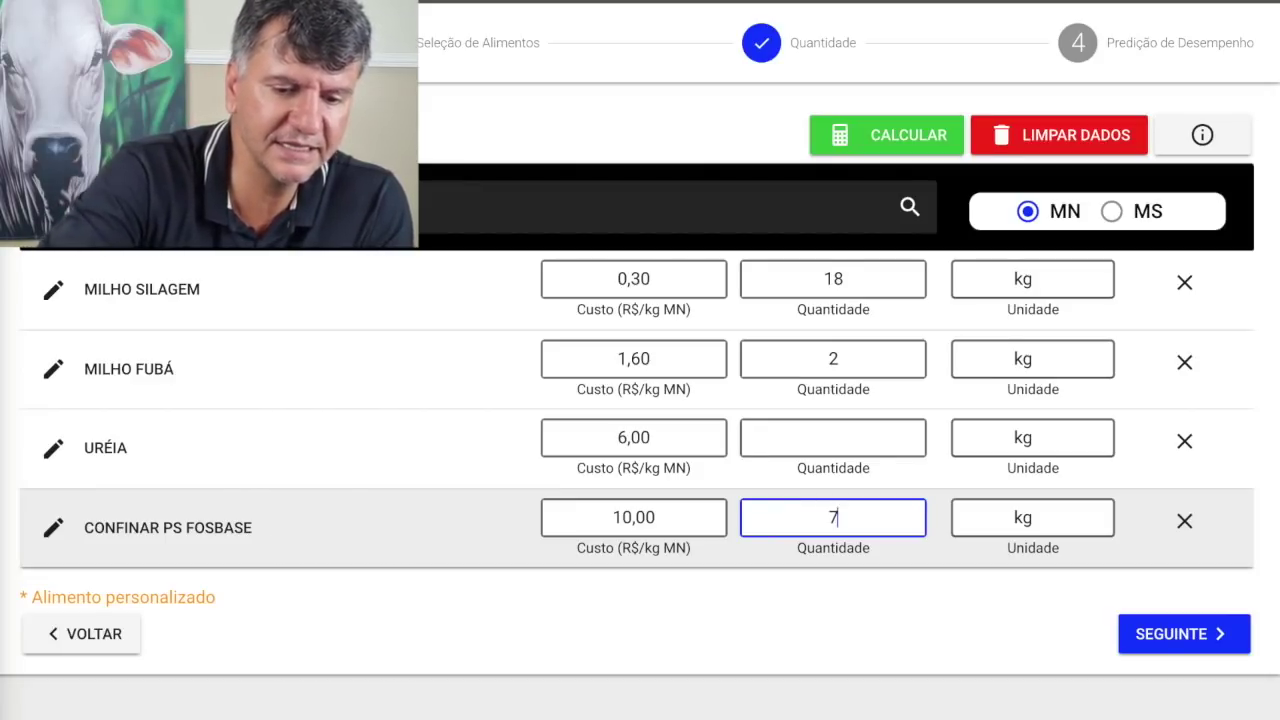
pyautogui.click(1046, 531)
pyautogui.click(987, 574)
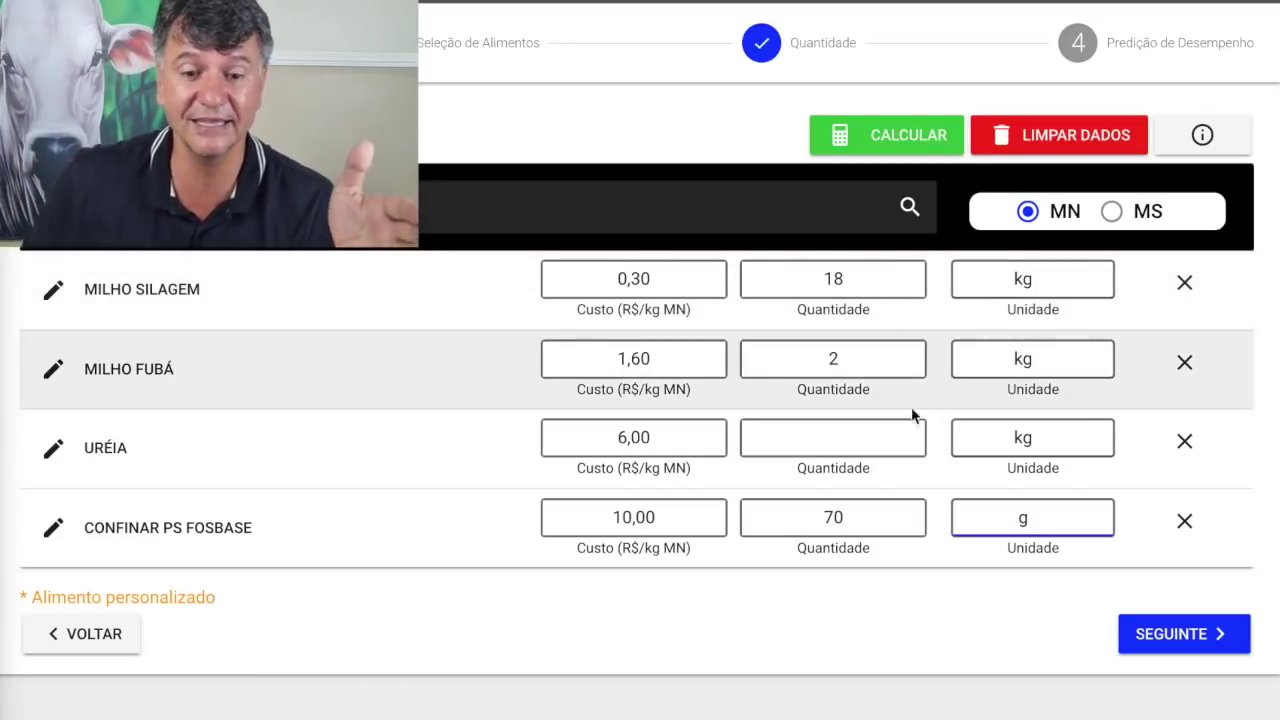
# - Generate the performance prediction and review the ration composition, expected daily gain and the diet's energy and protein gain potential
pyautogui.click(1178, 640)
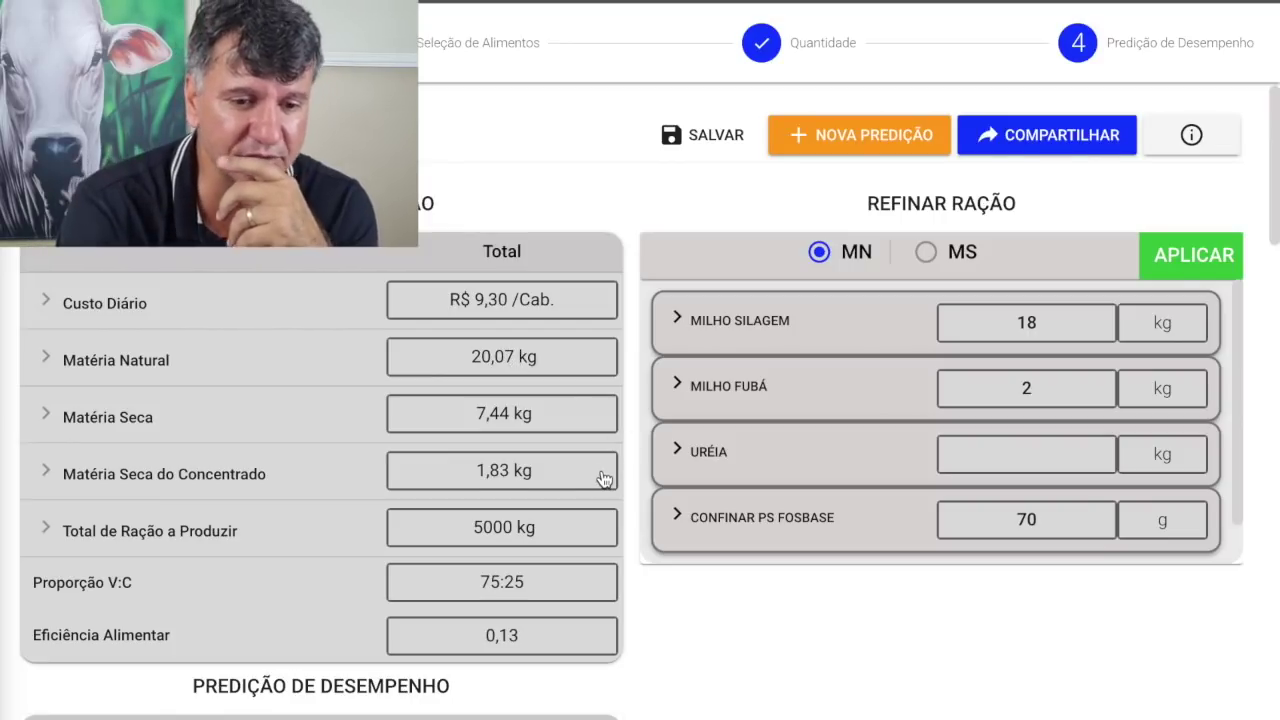
pyautogui.scroll(-2, 604, 479)
pyautogui.scroll(-5, 604, 479)
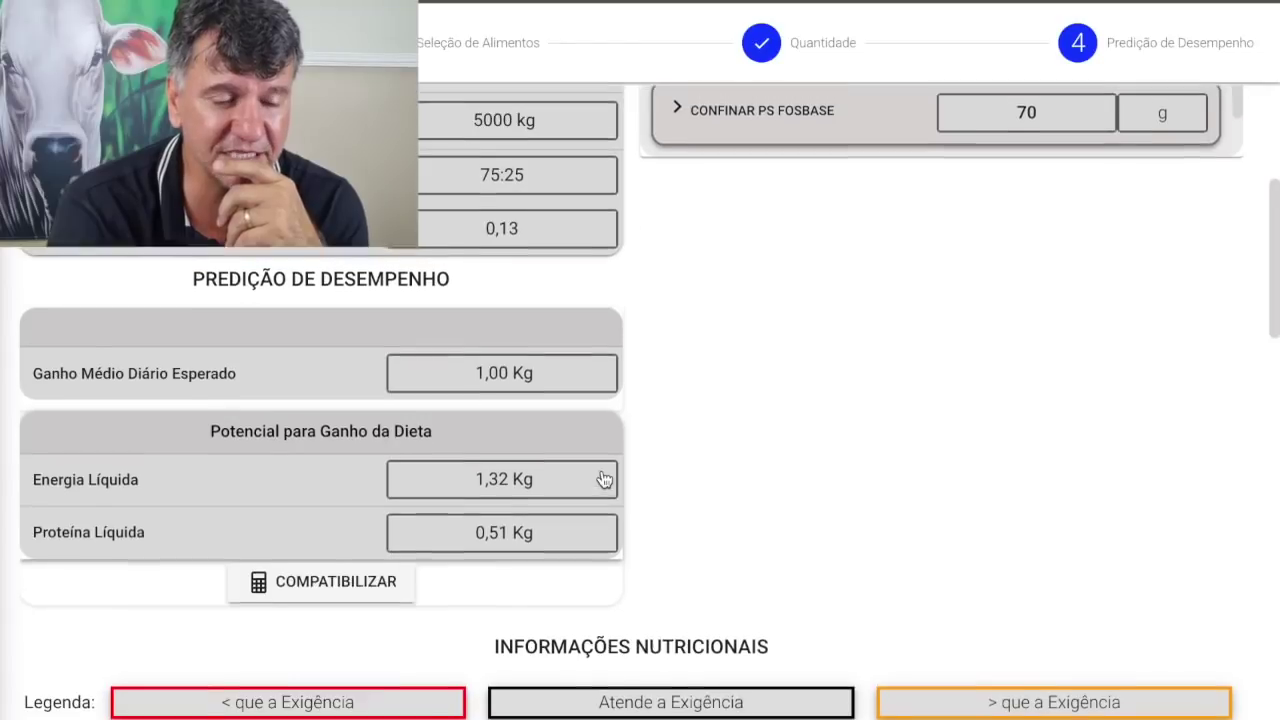
pyautogui.scroll(1, 601, 477)
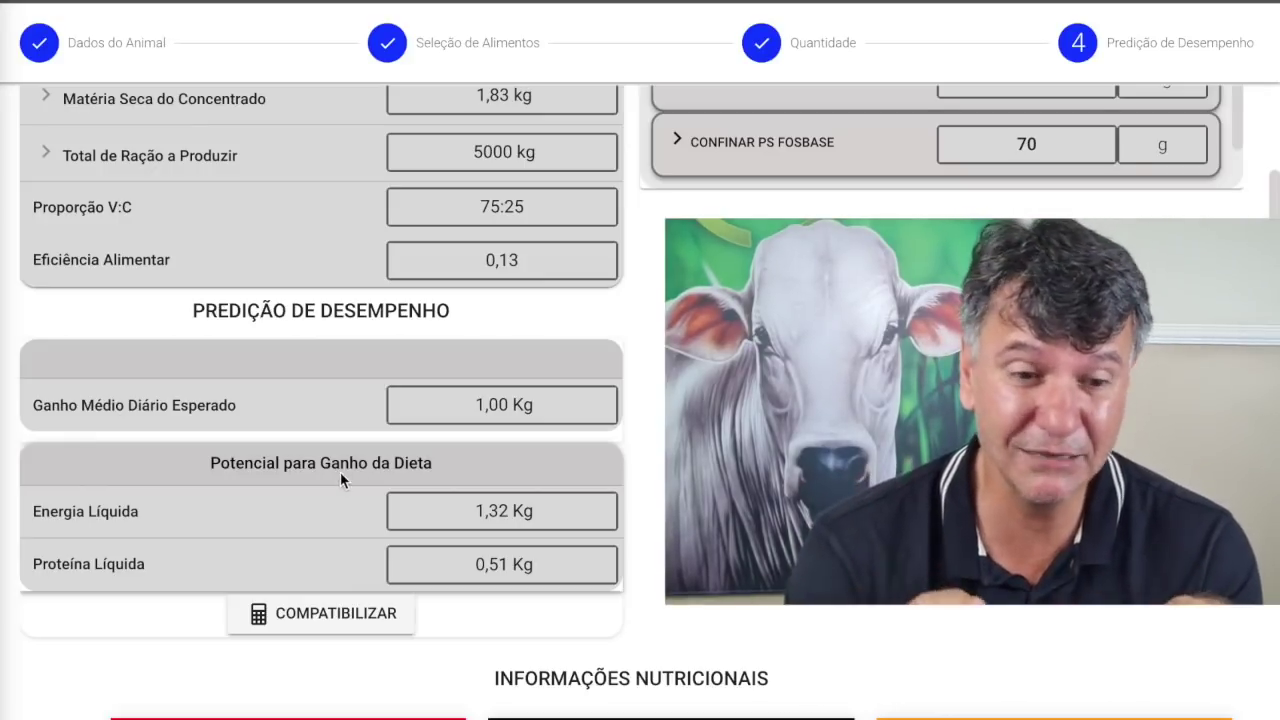
pyautogui.scroll(-2, 340, 480)
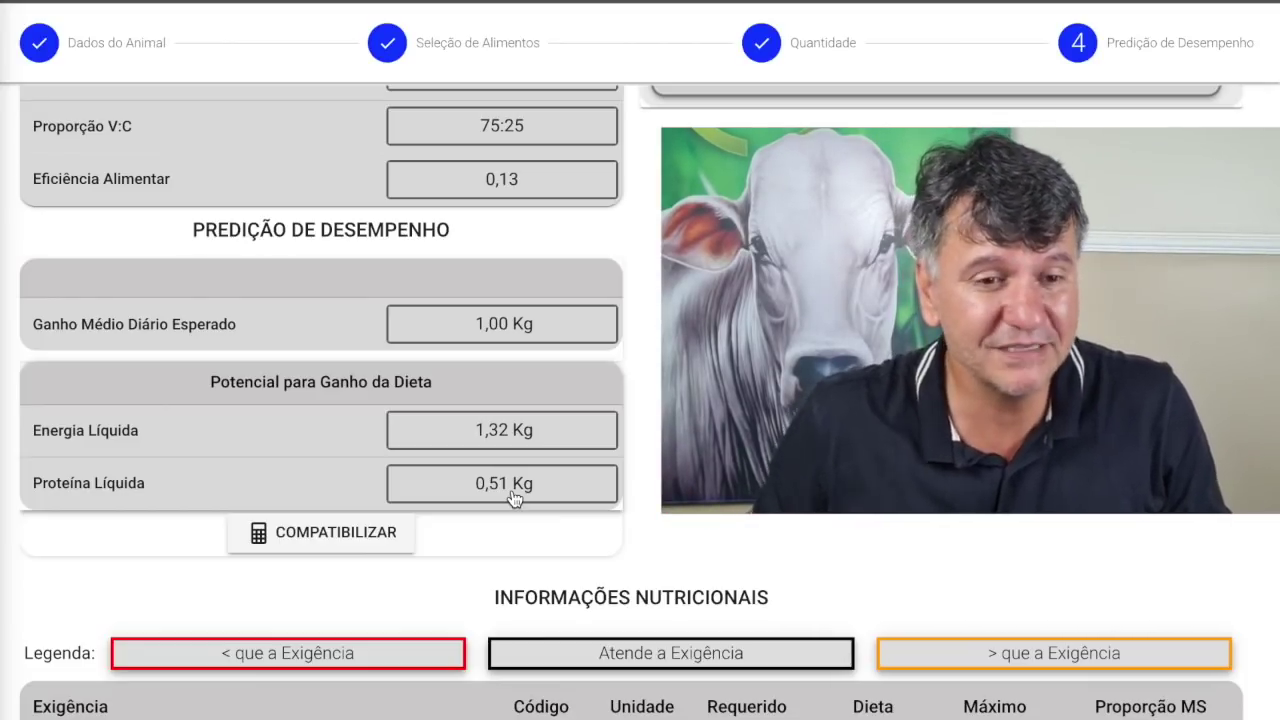
pyautogui.scroll(3, 508, 343)
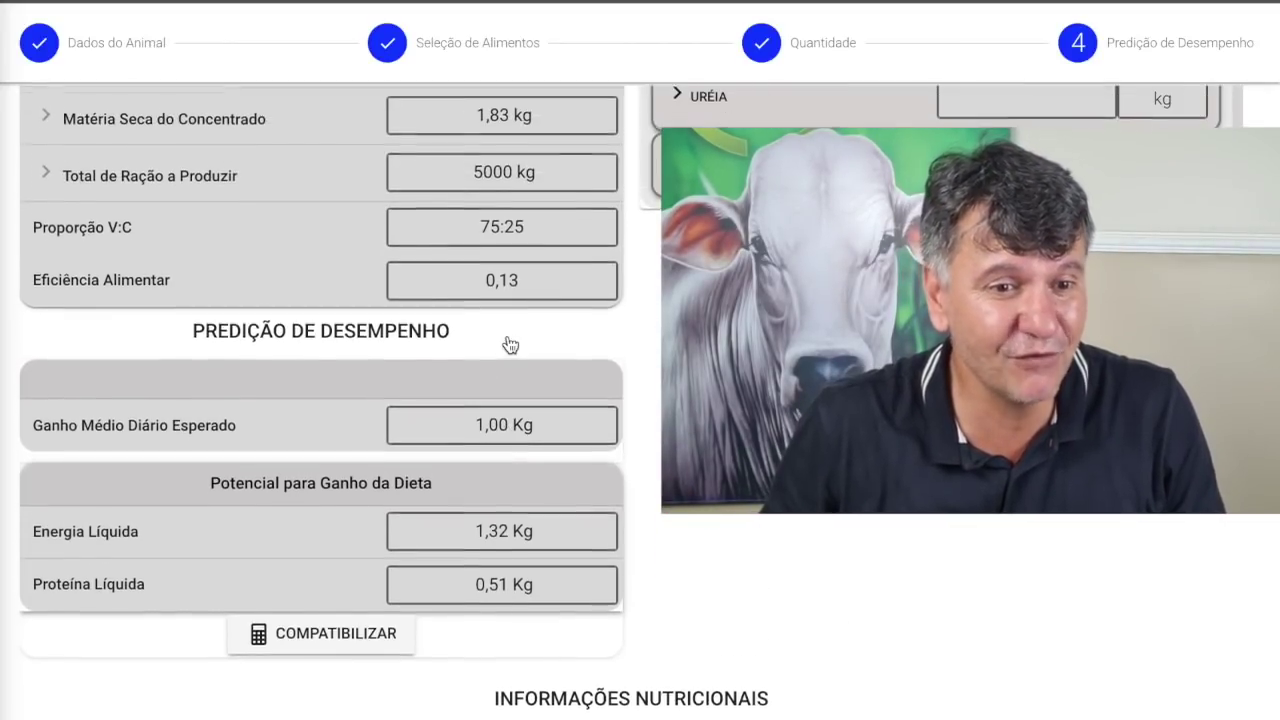
pyautogui.scroll(3, 508, 343)
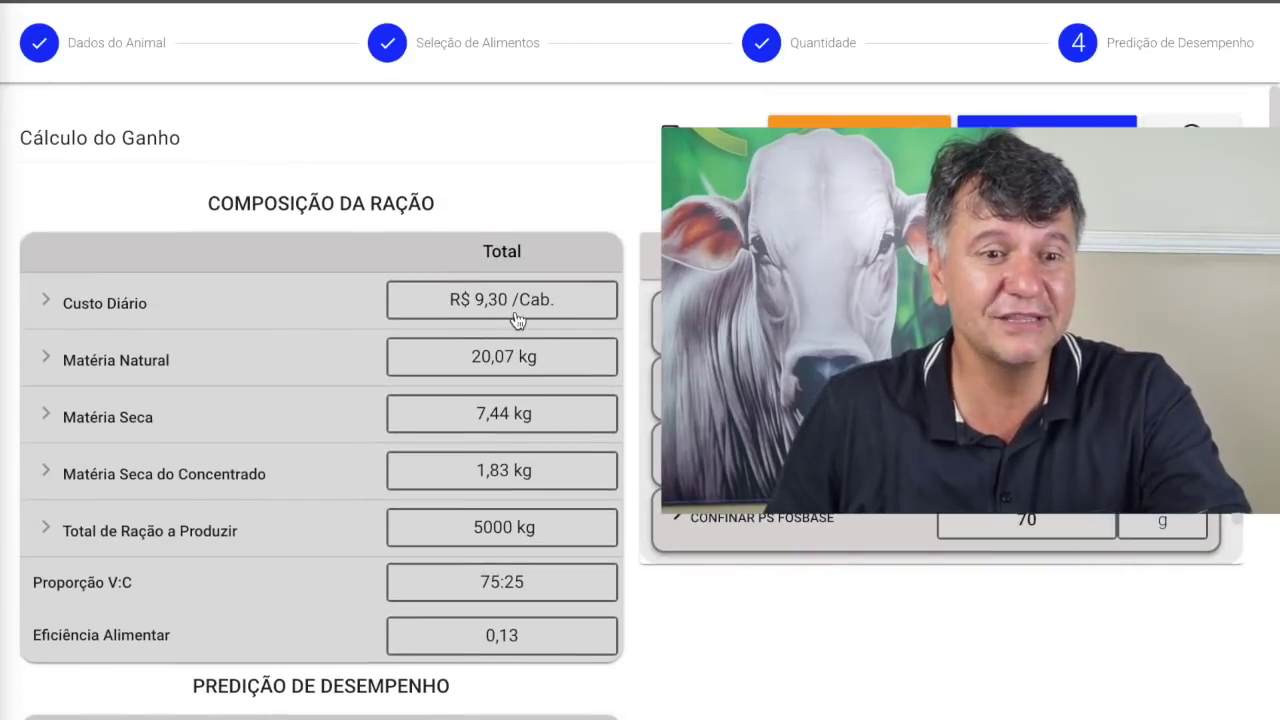
# - Examine the diet's energy and protein gain potential, the requirement legend and the dry matter and fibre rows of the nutritional information
pyautogui.scroll(-9, 517, 343)
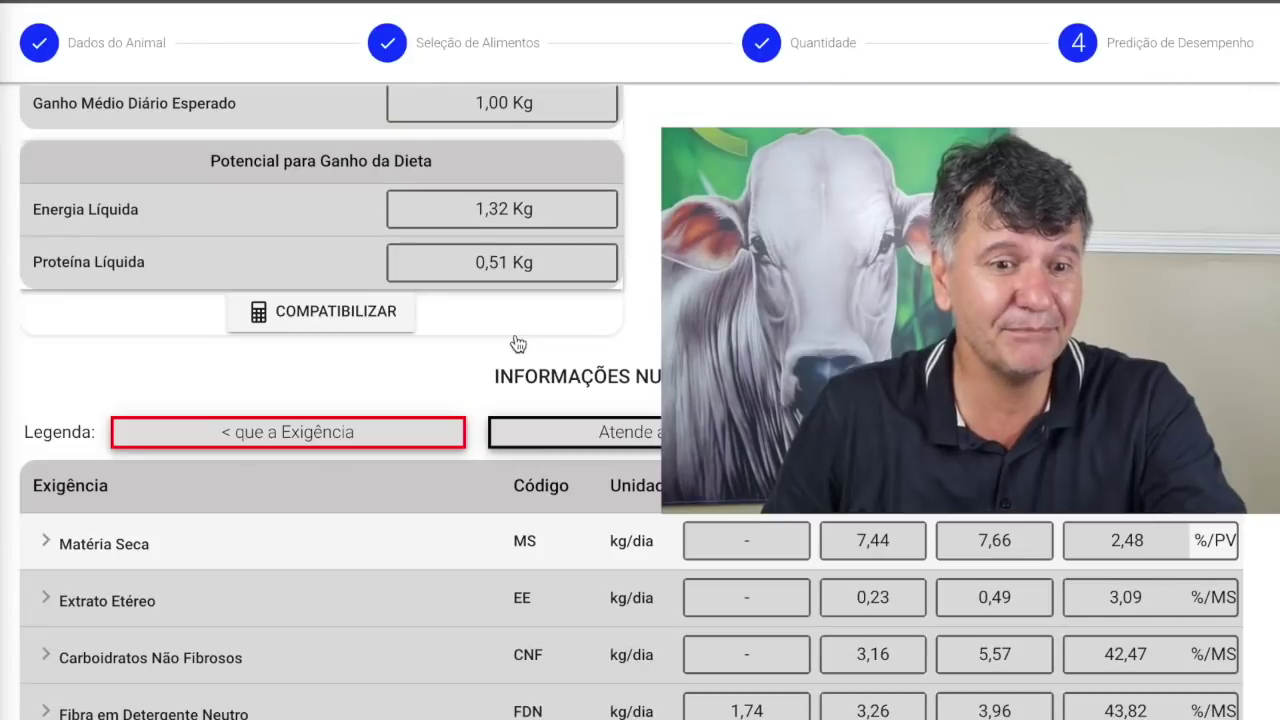
pyautogui.scroll(2, 504, 290)
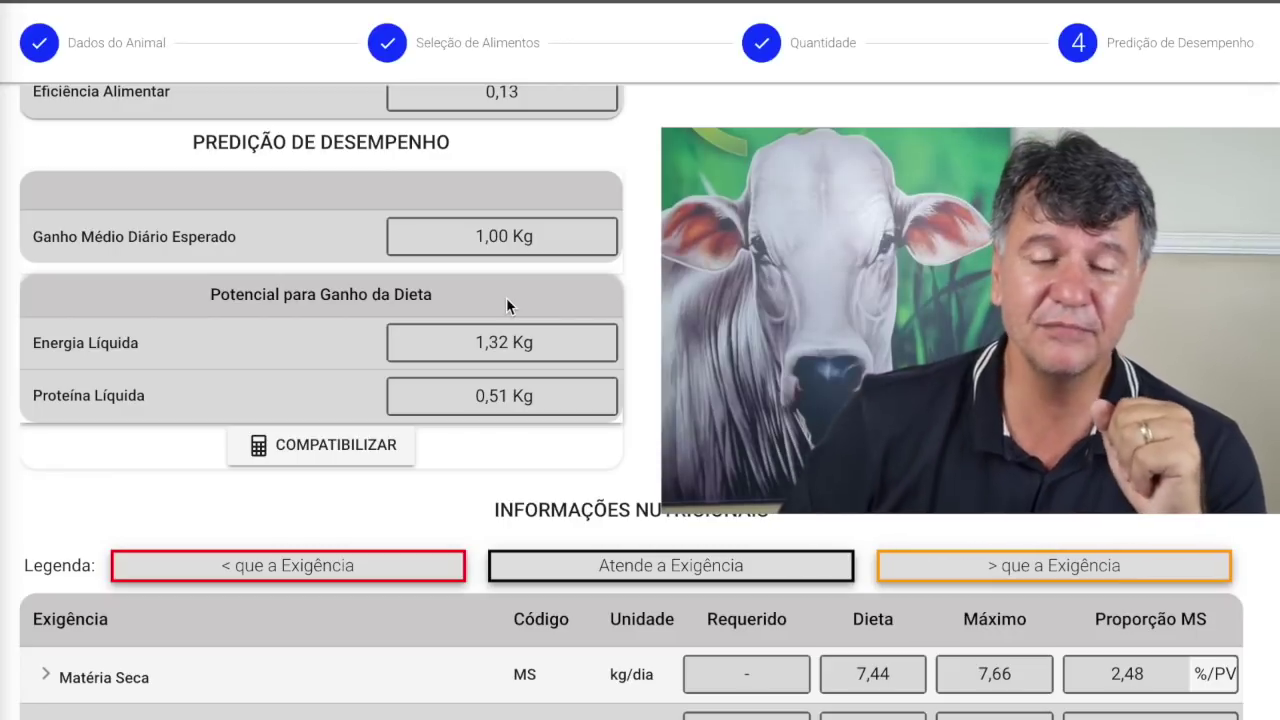
pyautogui.scroll(1, 320, 400)
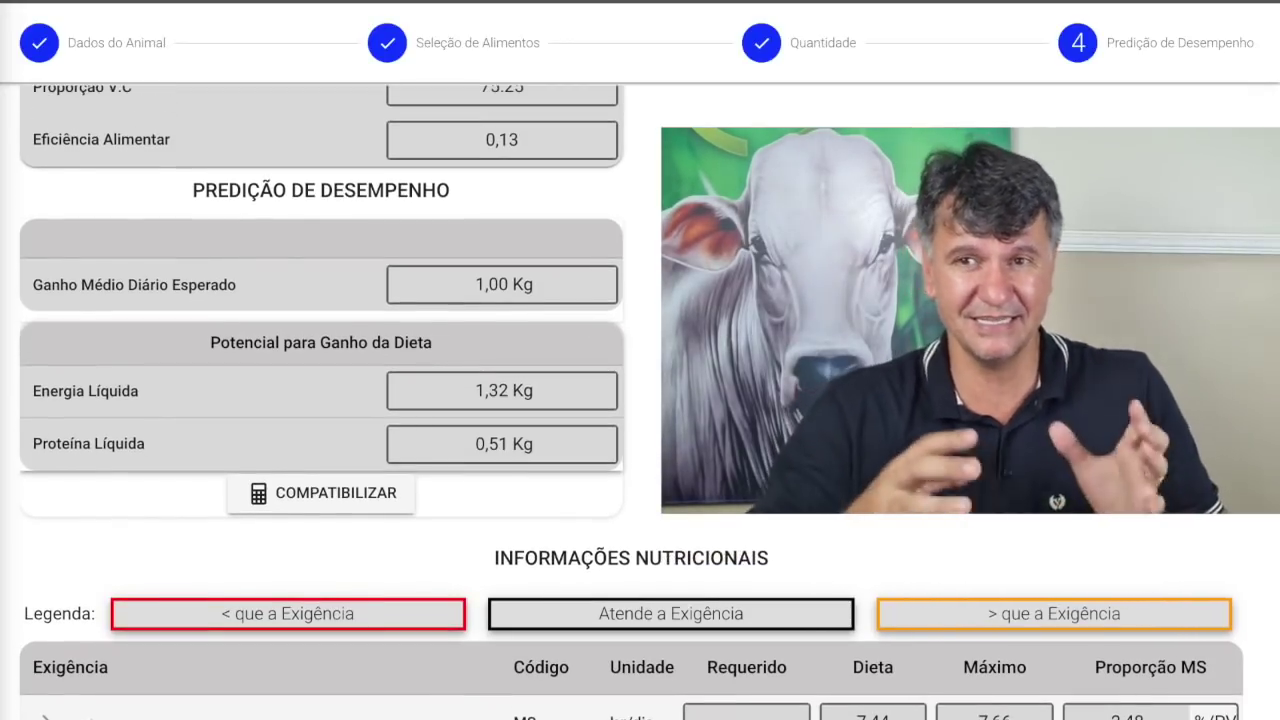
pyautogui.scroll(-5, 677, 386)
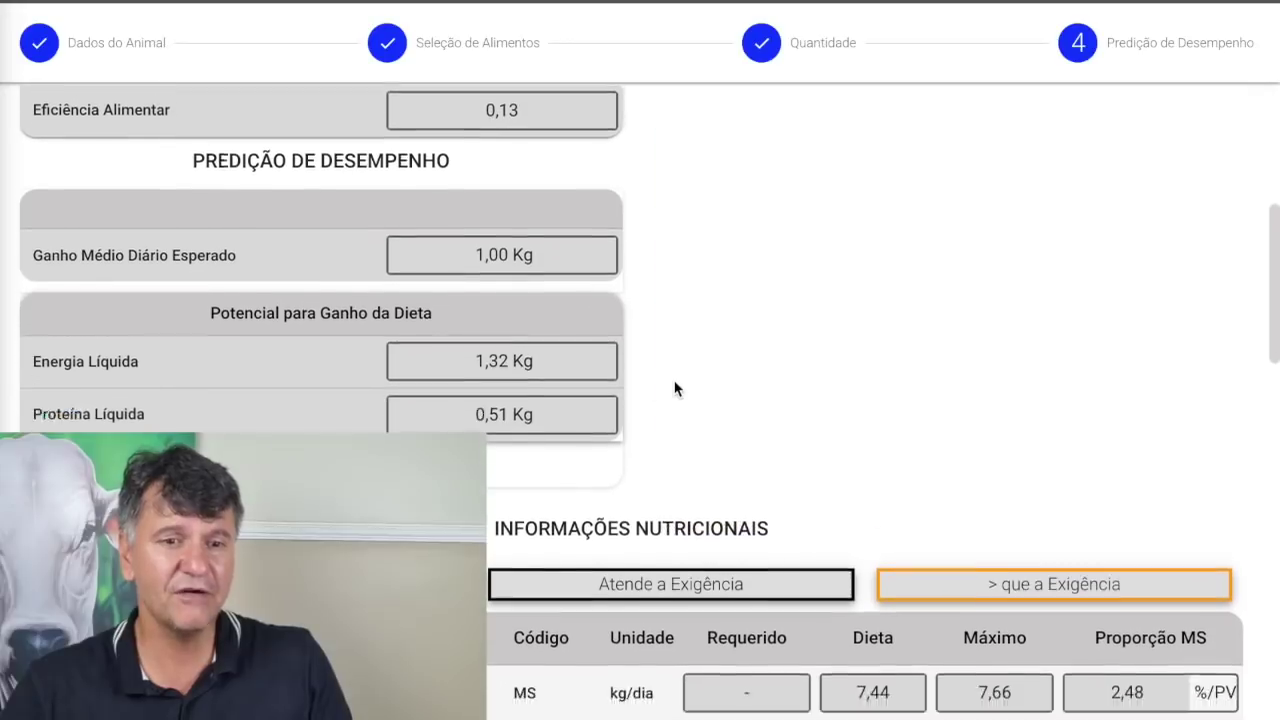
pyautogui.scroll(-3, 674, 388)
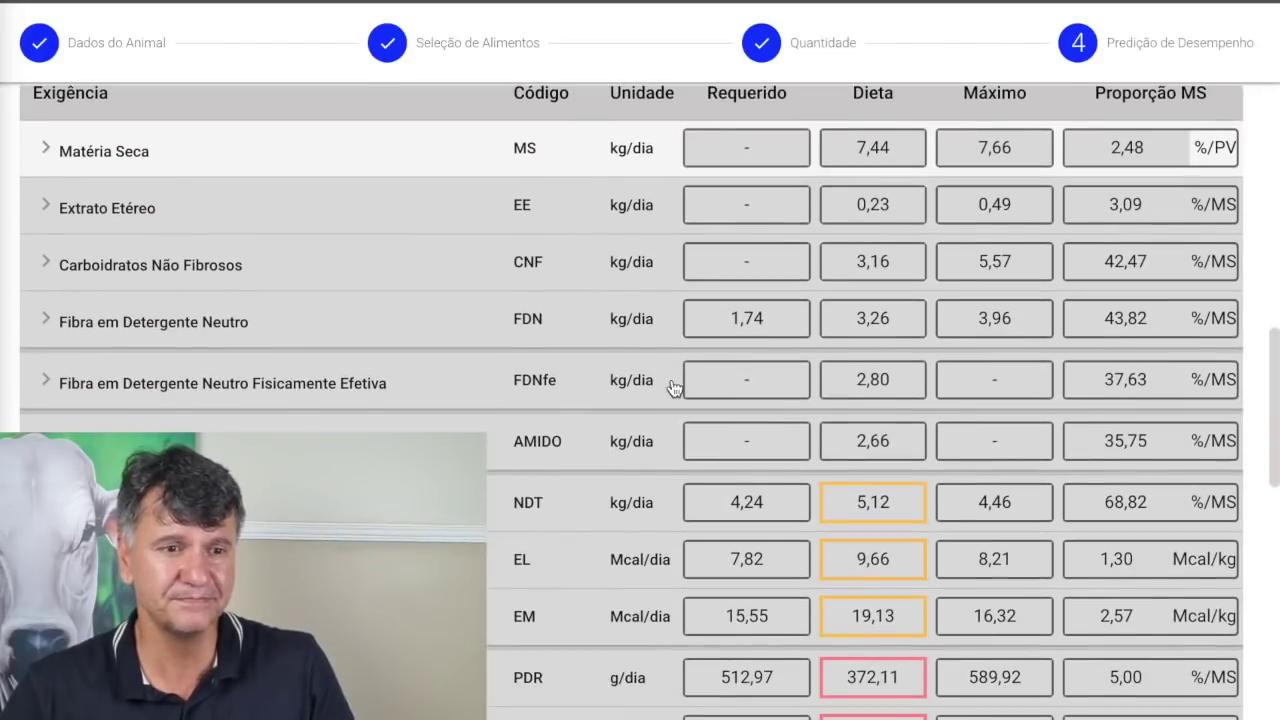
pyautogui.scroll(1, 674, 390)
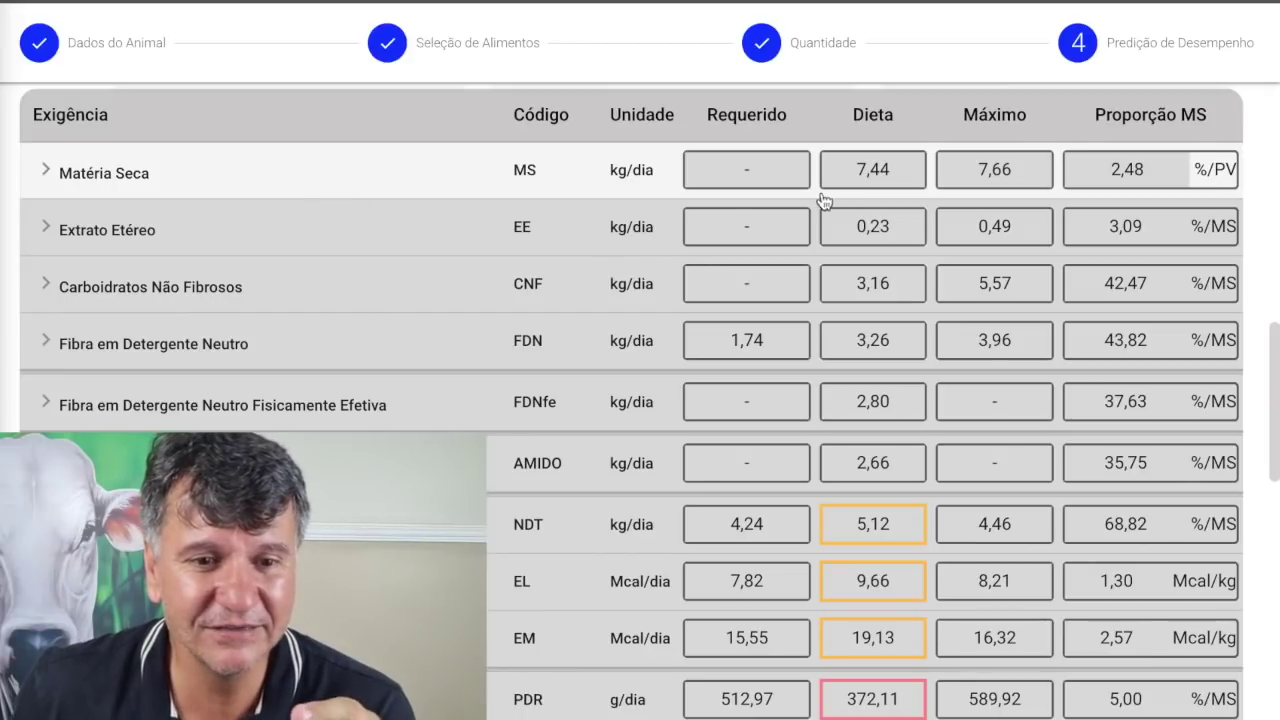
pyautogui.scroll(1, 883, 198)
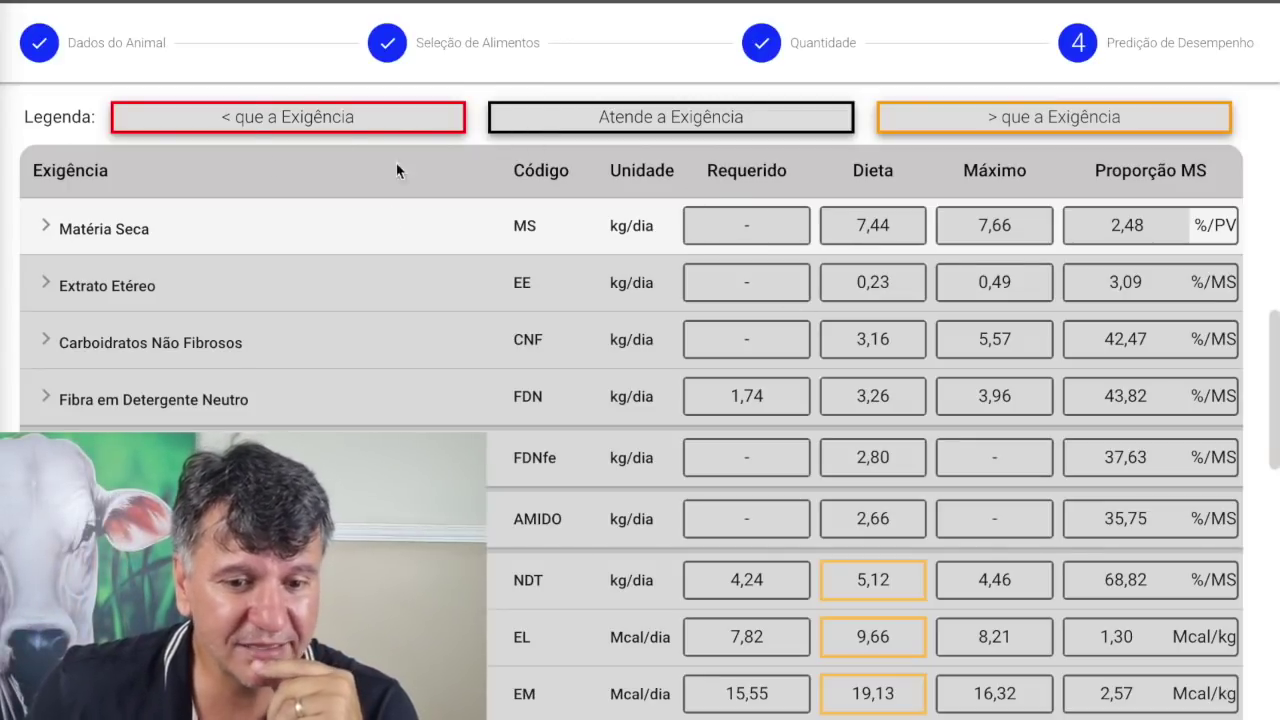
pyautogui.scroll(1, 820, 636)
pyautogui.scroll(-2, 818, 637)
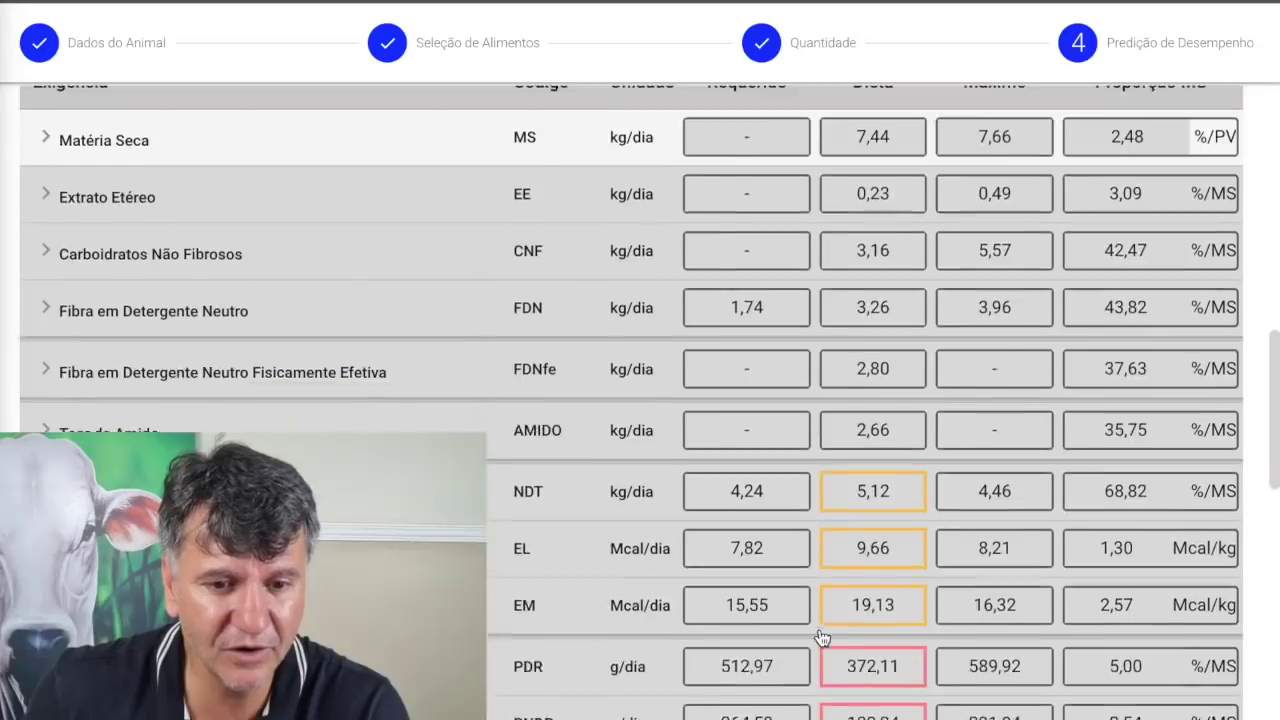
# - Compare the diet's NDT, energy, protein and mineral supply with the required and maximum values
pyautogui.scroll(-3, 818, 637)
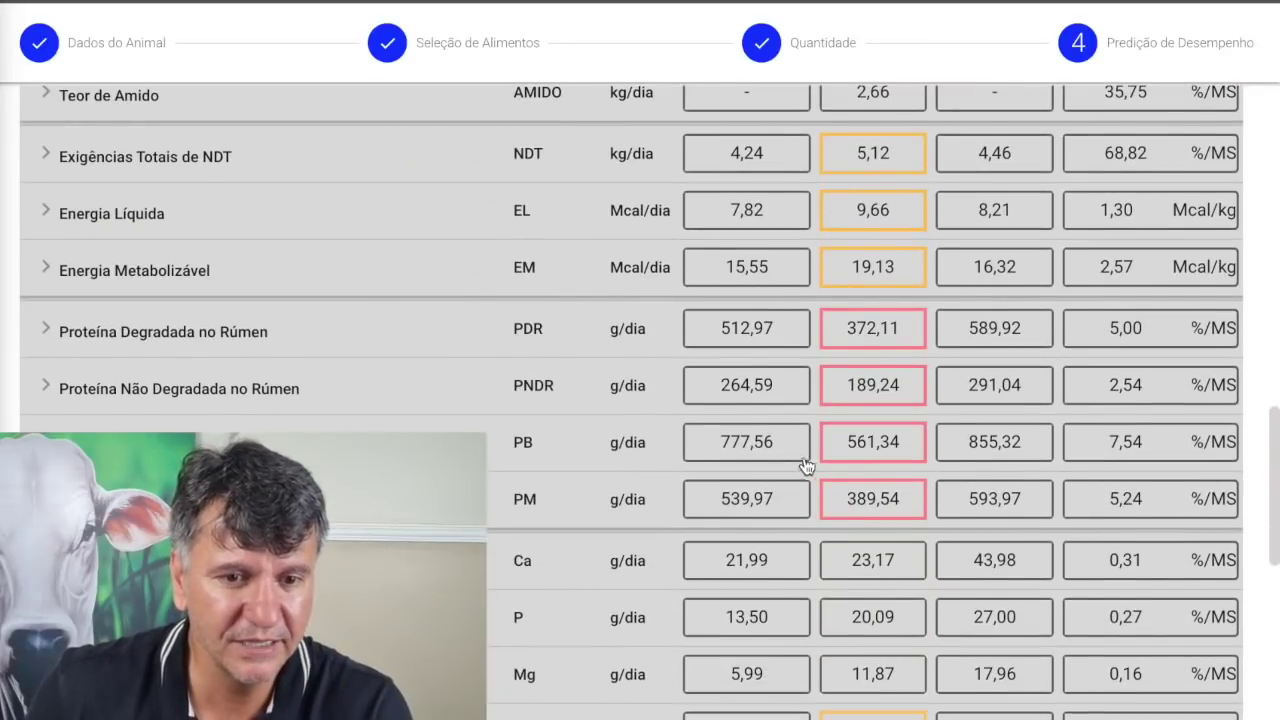
pyautogui.scroll(-1, 790, 462)
pyautogui.scroll(7, 781, 460)
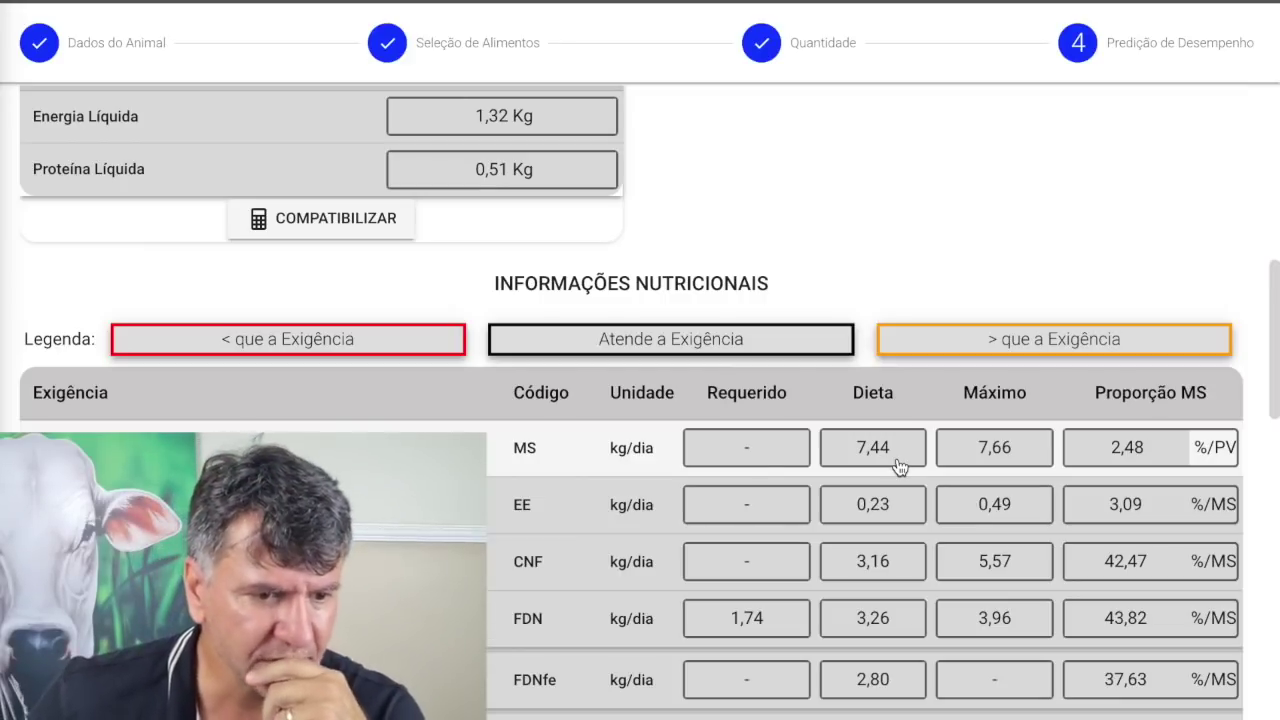
pyautogui.scroll(1, 700, 657)
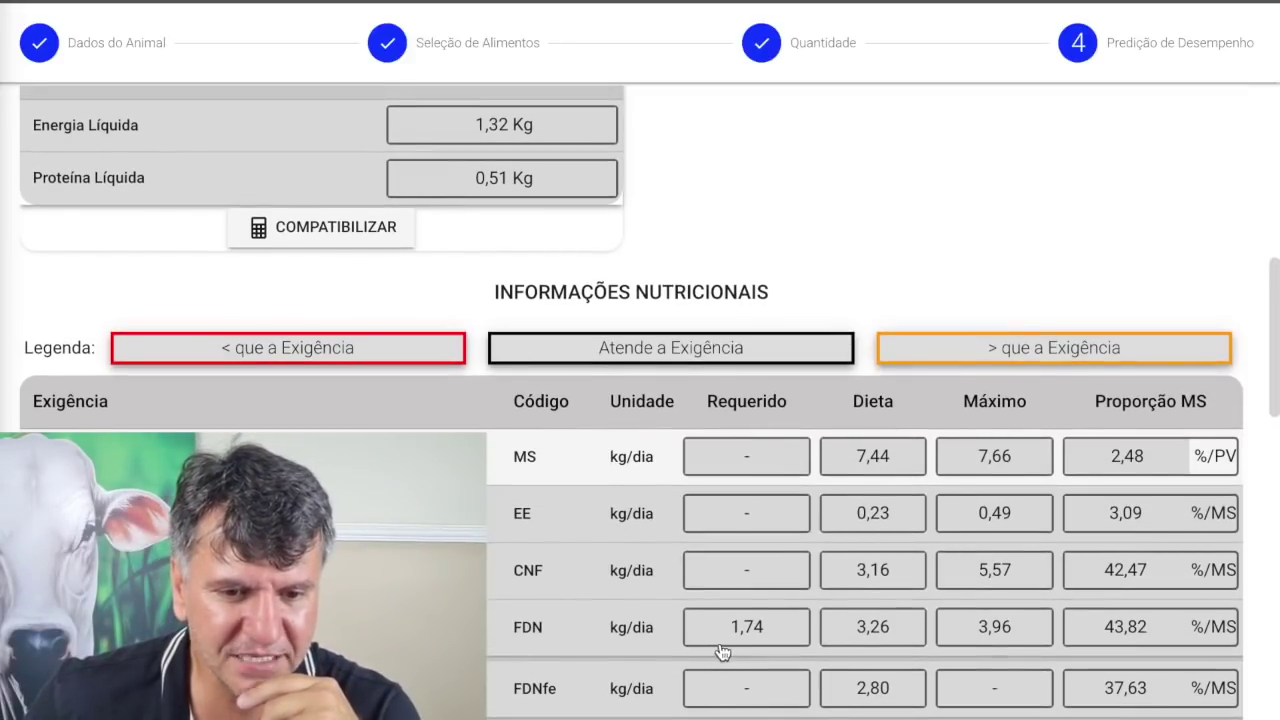
pyautogui.scroll(-2, 722, 652)
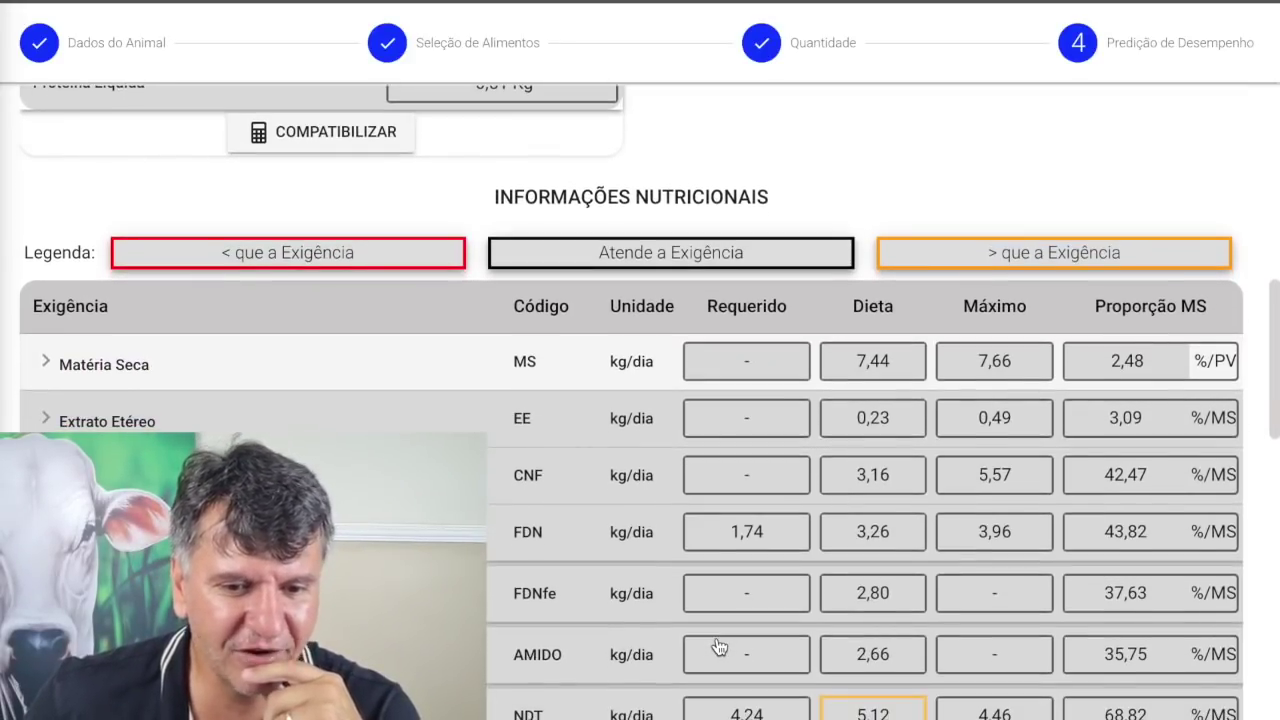
pyautogui.scroll(-4, 718, 648)
pyautogui.scroll(5, 730, 638)
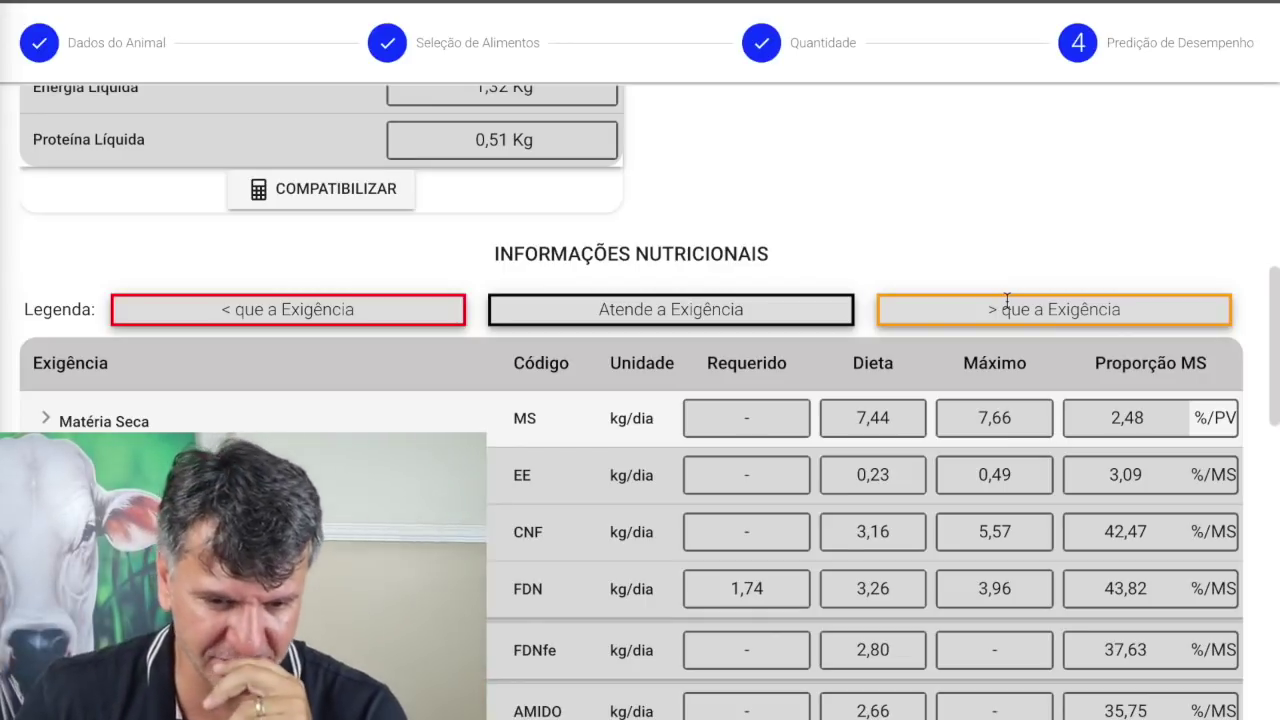
pyautogui.scroll(1, 985, 475)
pyautogui.scroll(-5, 985, 477)
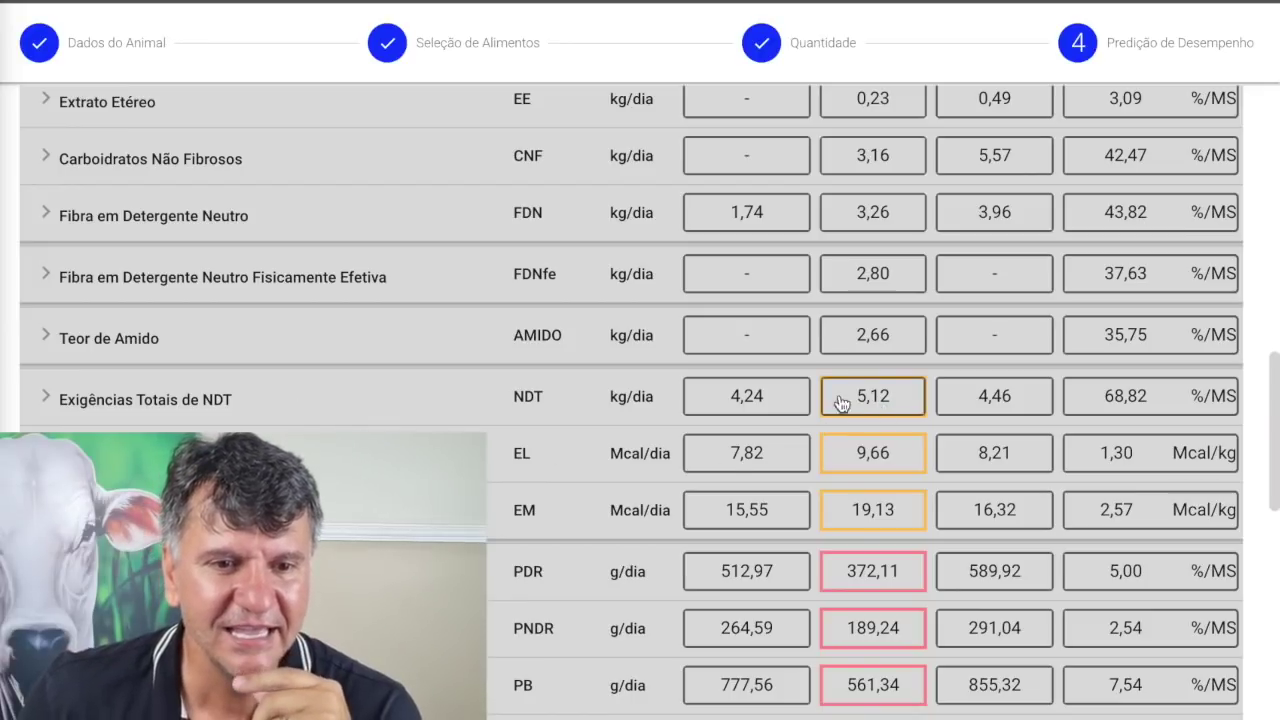
pyautogui.scroll(-1, 816, 430)
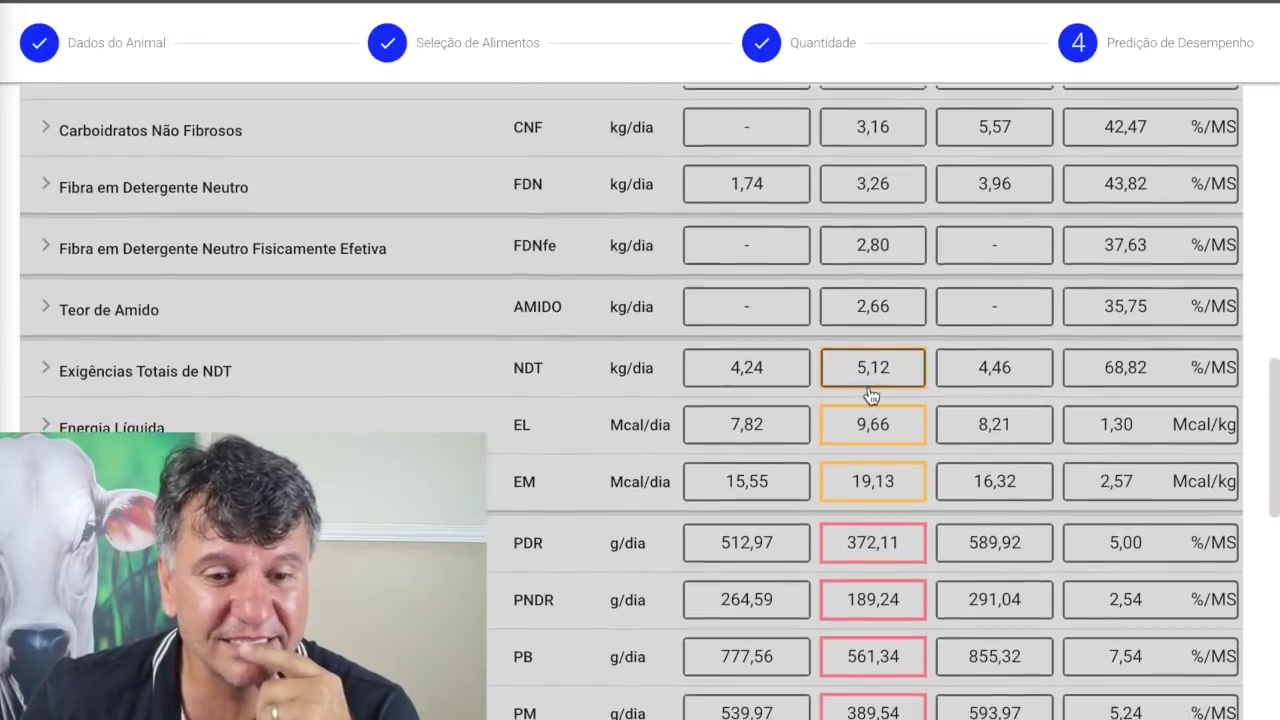
pyautogui.scroll(2, 871, 397)
pyautogui.scroll(1, 871, 397)
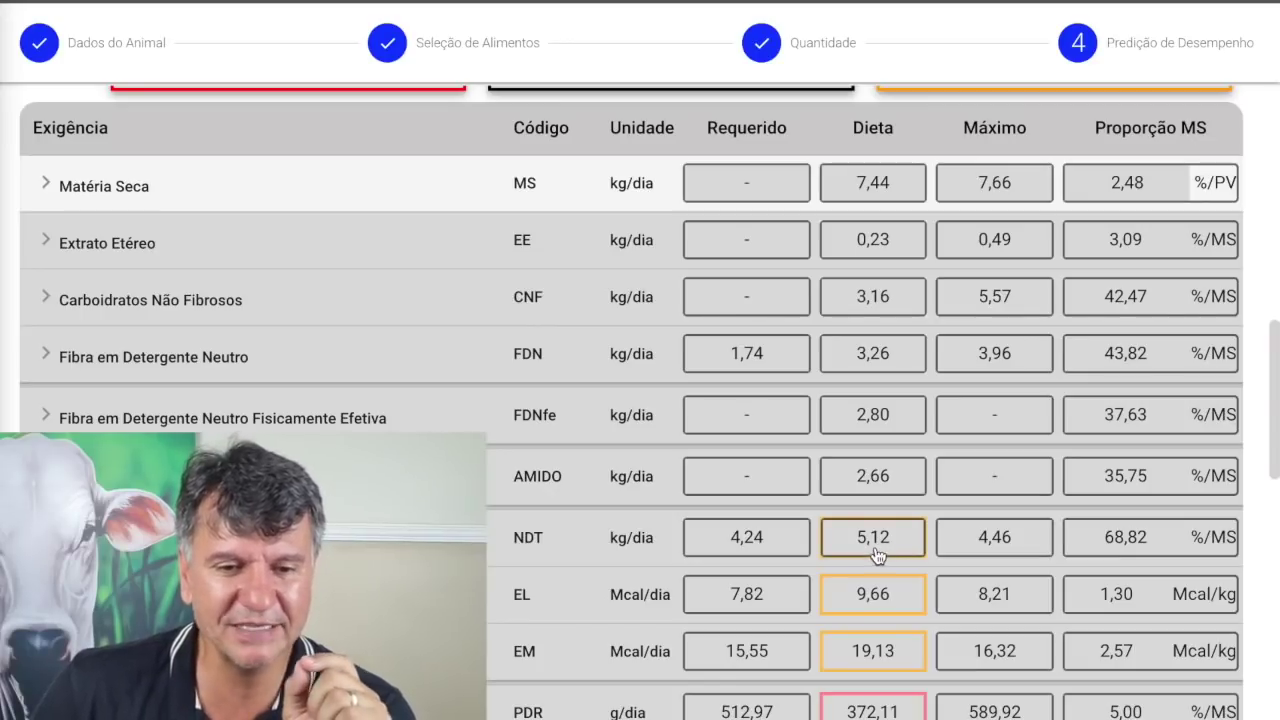
# - Reduce Milho Fubá to 1 kg in the ration, apply the change and review the recalculated nutrient supply and gain potential
pyautogui.scroll(10, 857, 509)
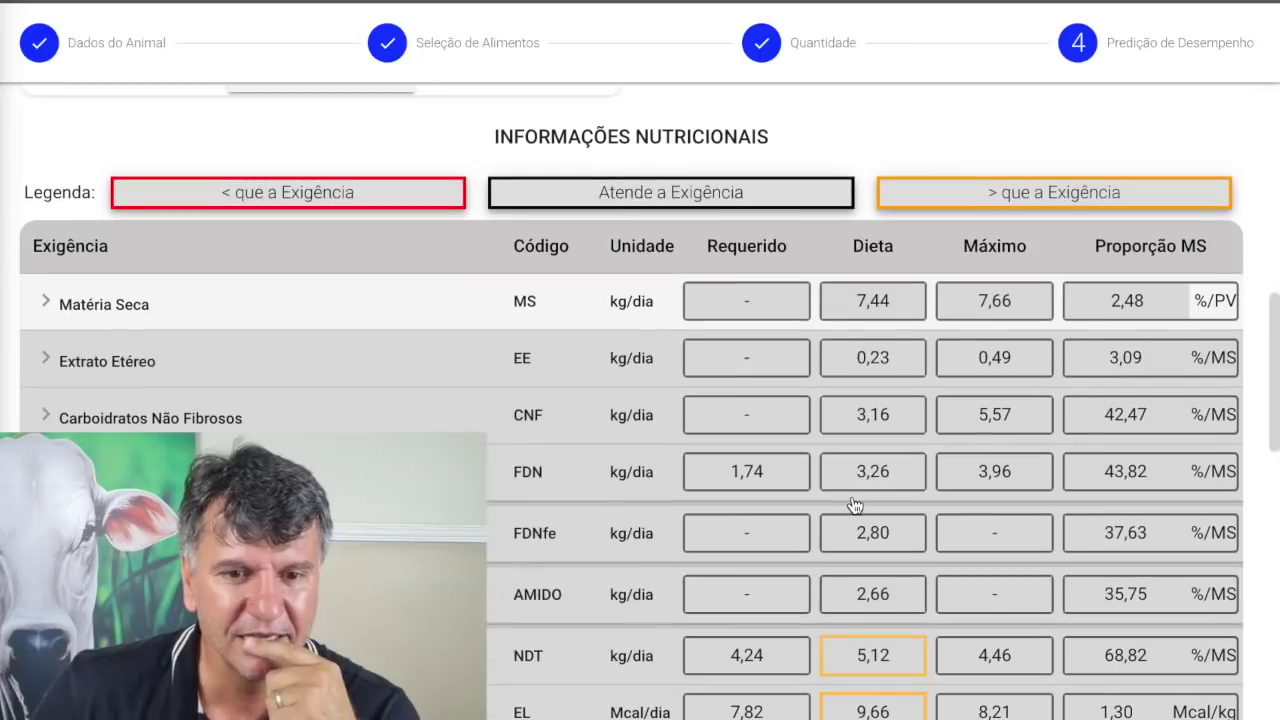
pyautogui.scroll(3, 851, 506)
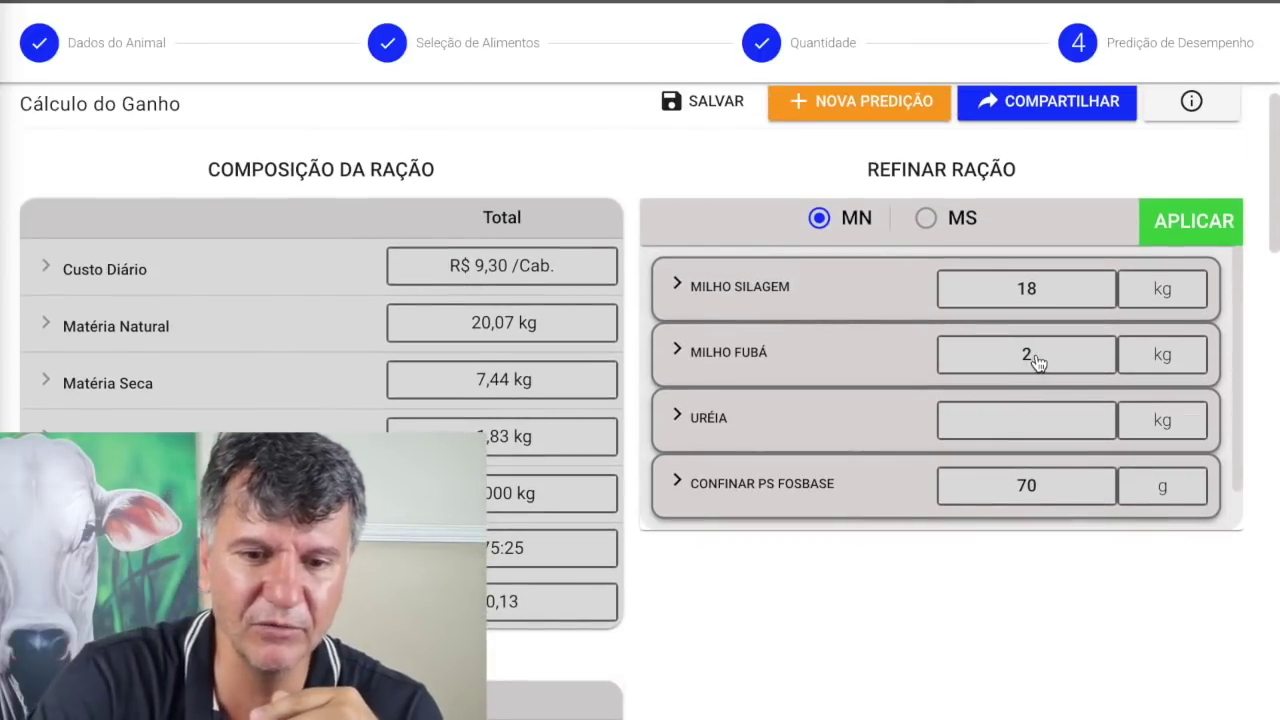
pyautogui.press('BackSpace')
pyautogui.write('1')
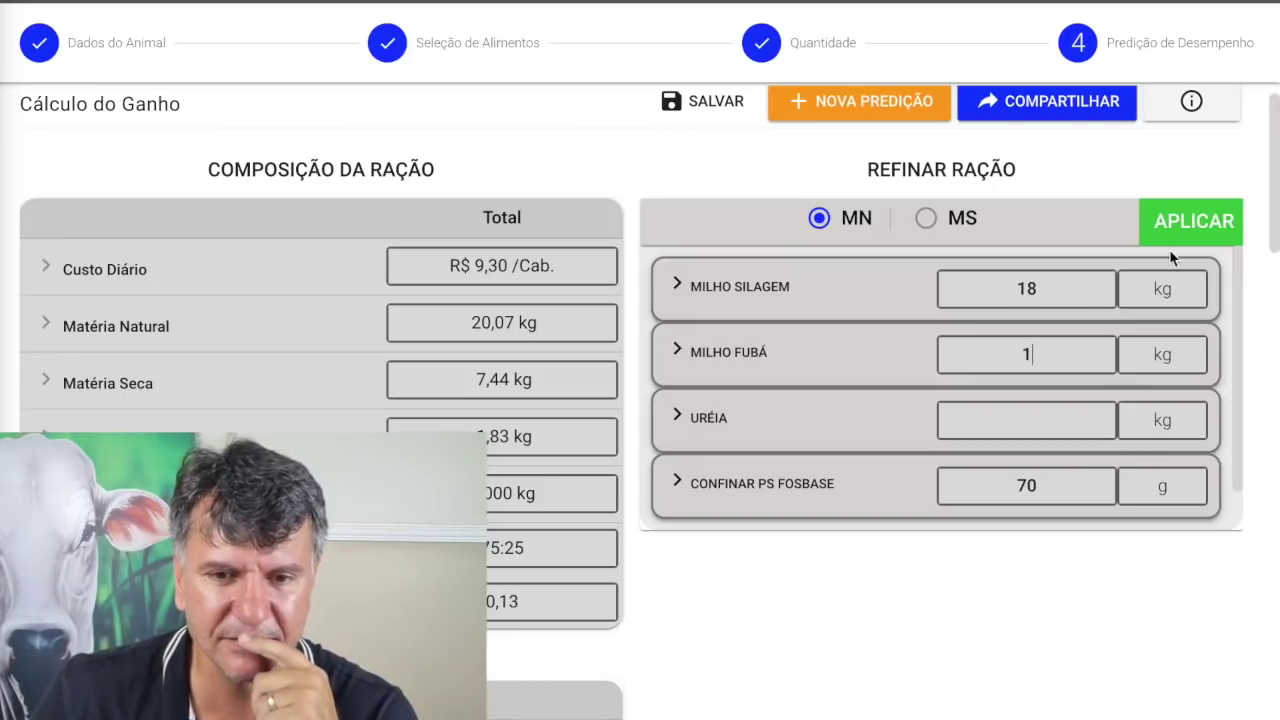
pyautogui.click(1160, 236)
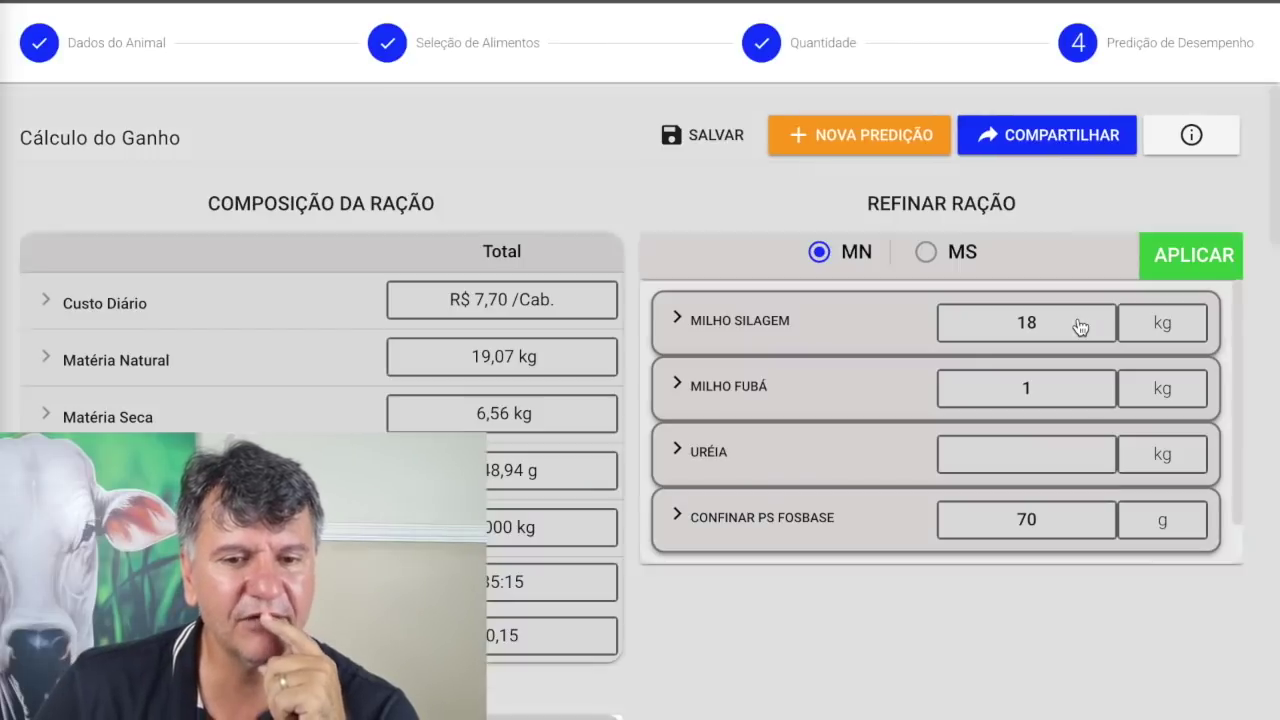
pyautogui.scroll(-6, 950, 427)
pyautogui.scroll(-6, 948, 419)
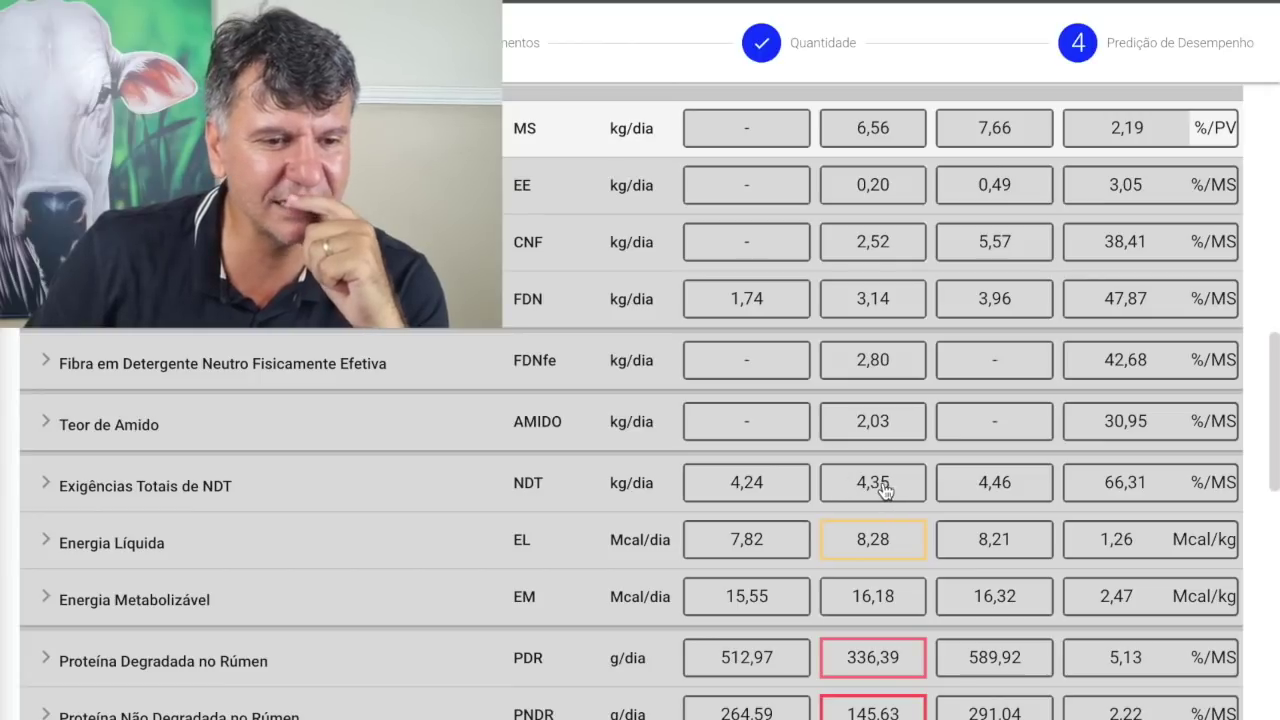
pyautogui.scroll(-5, 530, 502)
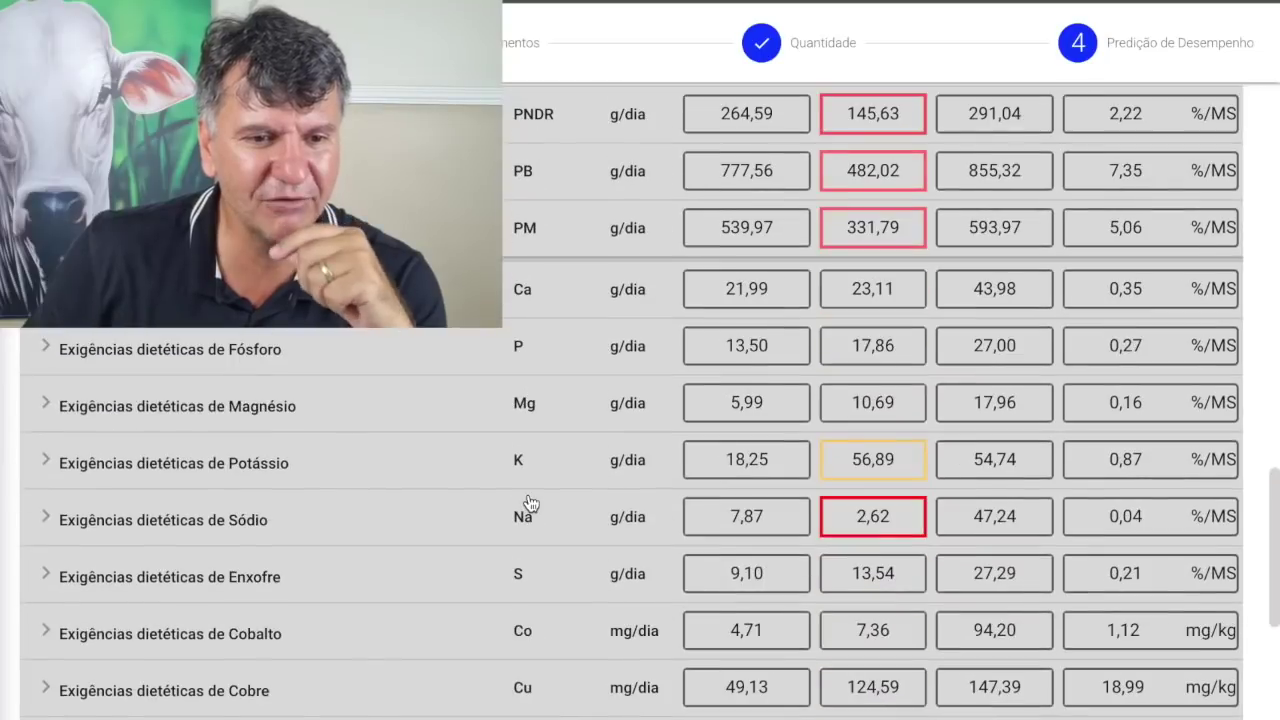
pyautogui.scroll(10, 530, 502)
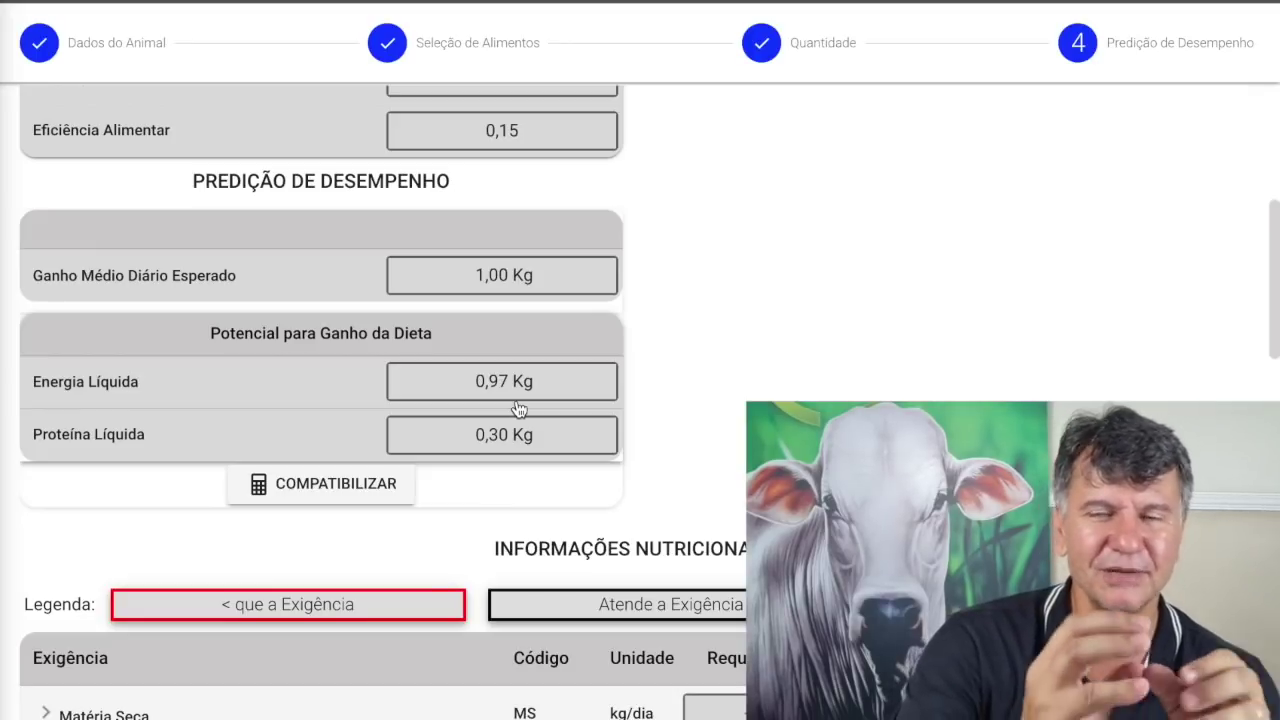
pyautogui.scroll(-1, 560, 380)
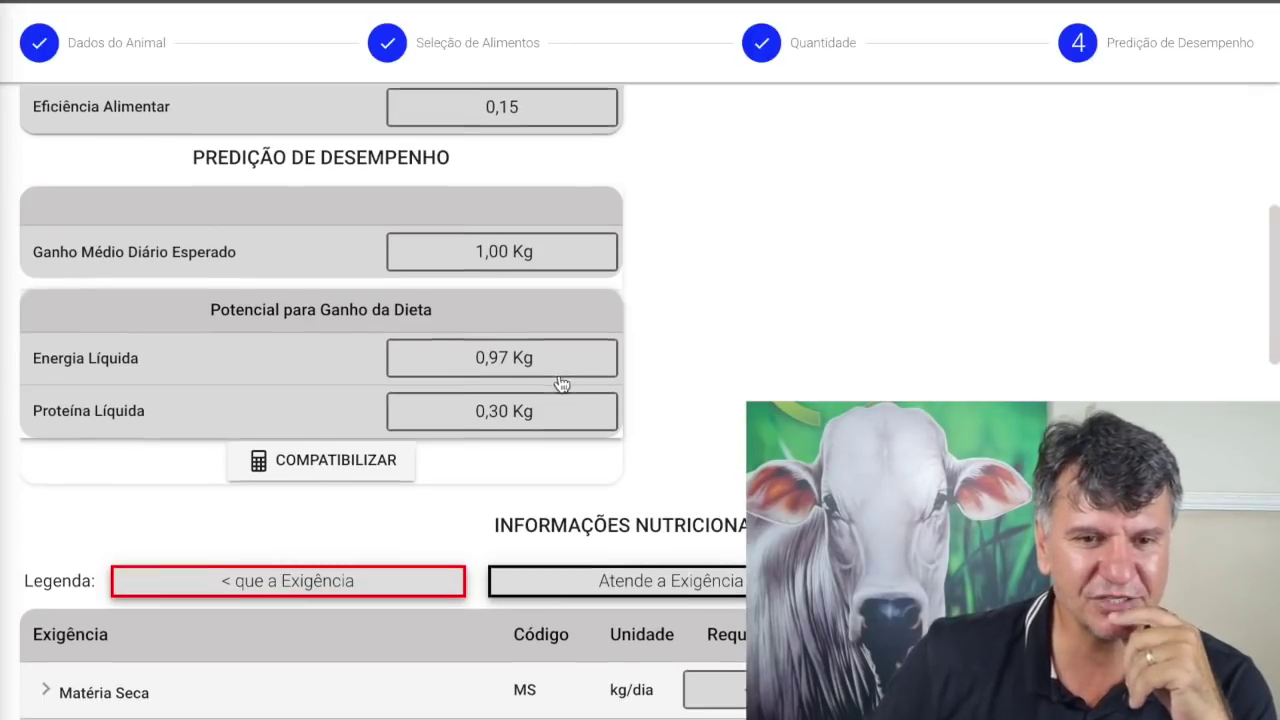
# - Set the Milho Fubá quantity to 1,3 kg and recalculate the ration
pyautogui.scroll(5, 564, 378)
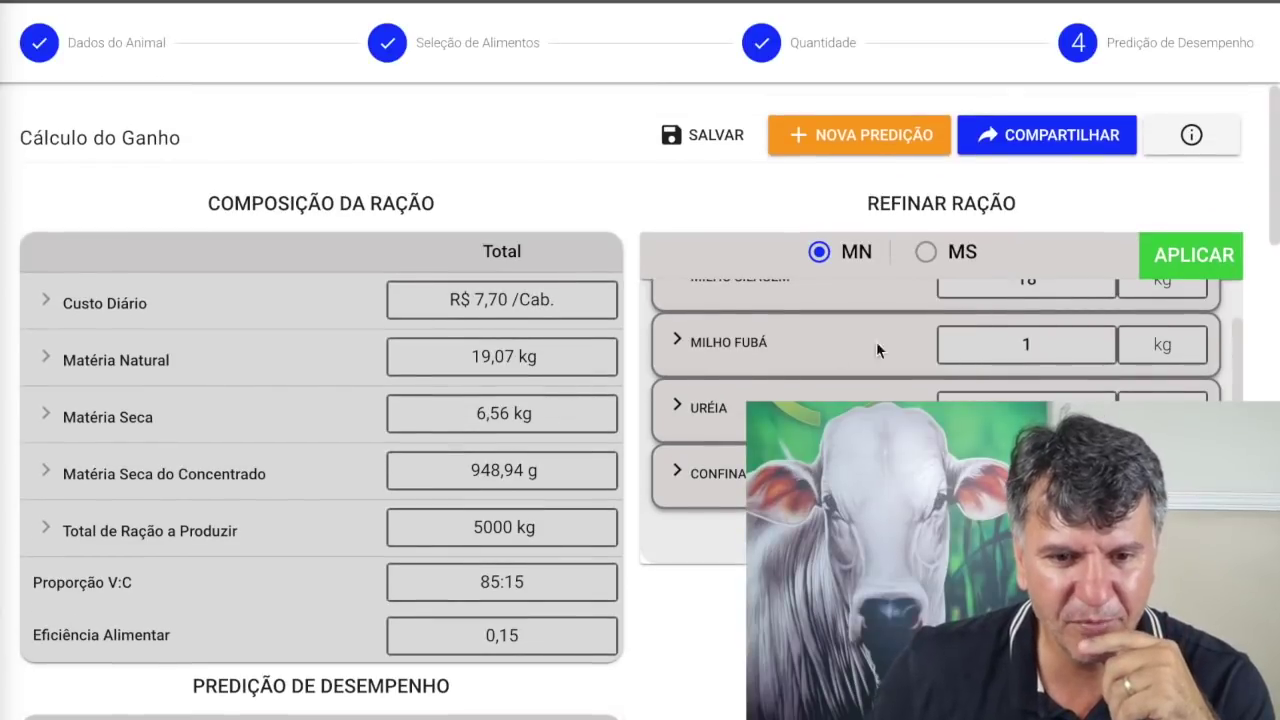
pyautogui.click(1037, 350)
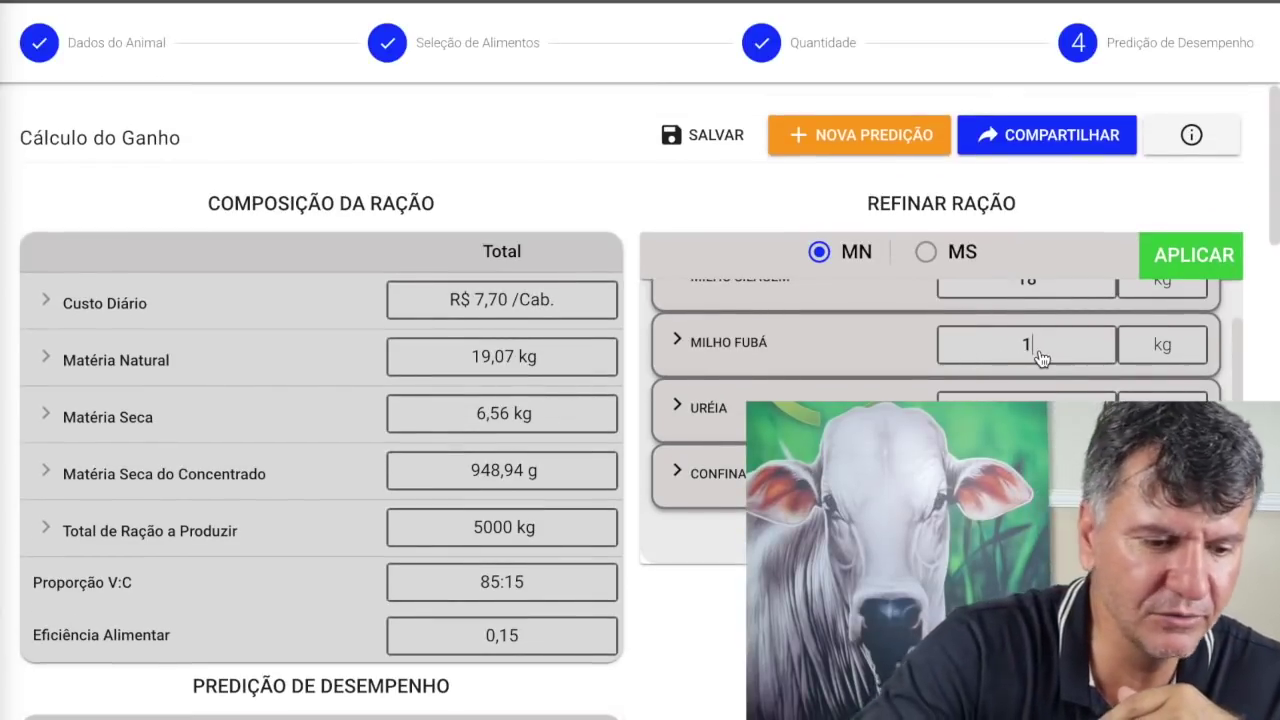
pyautogui.write(',')
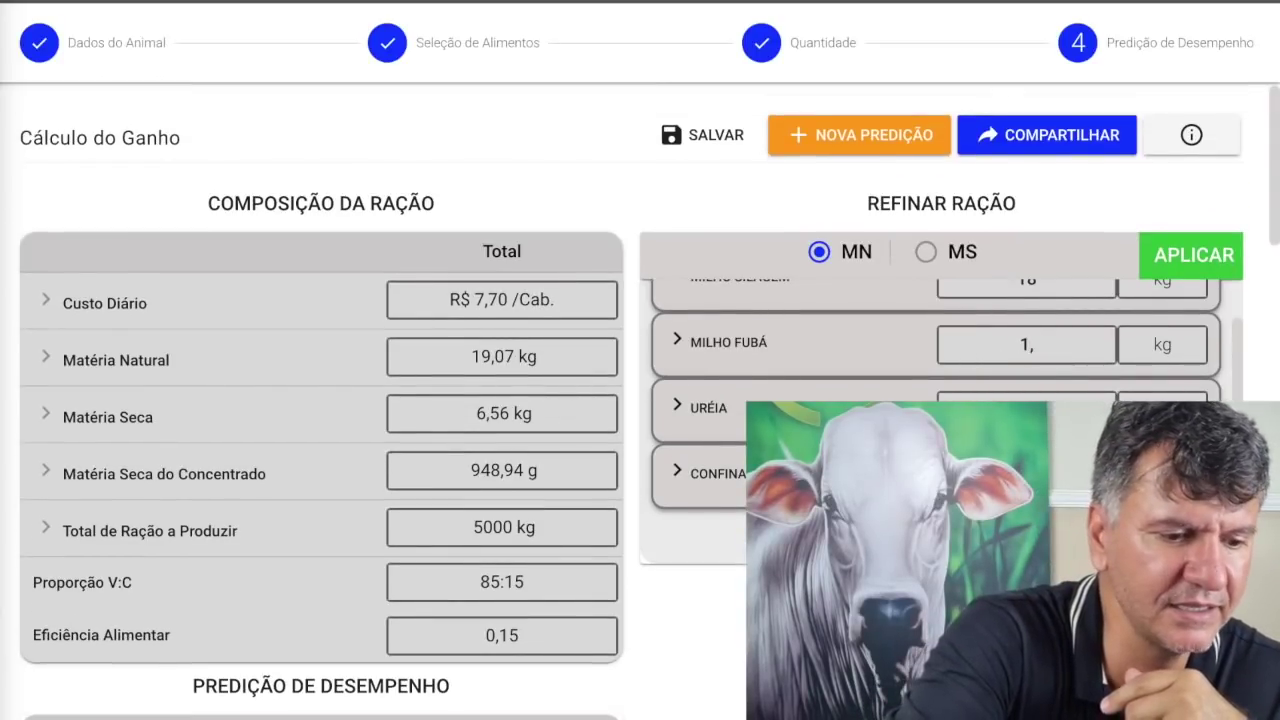
pyautogui.write('3')
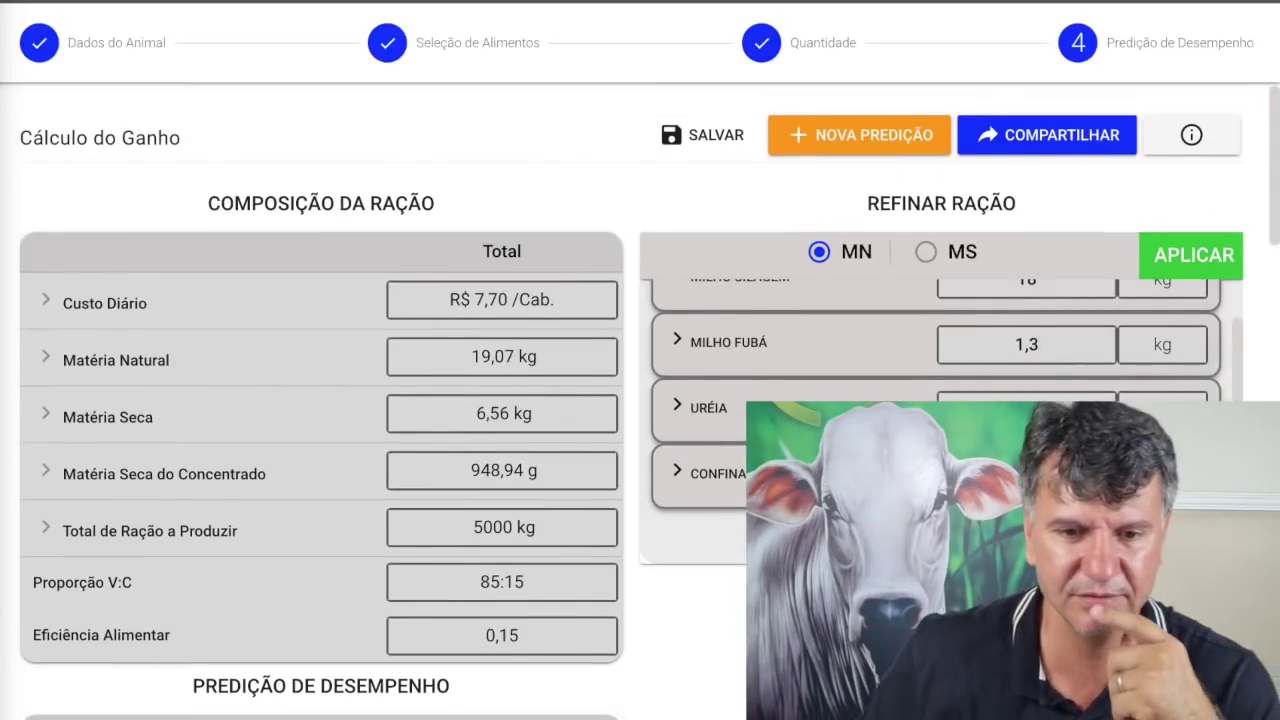
pyautogui.click(1172, 258)
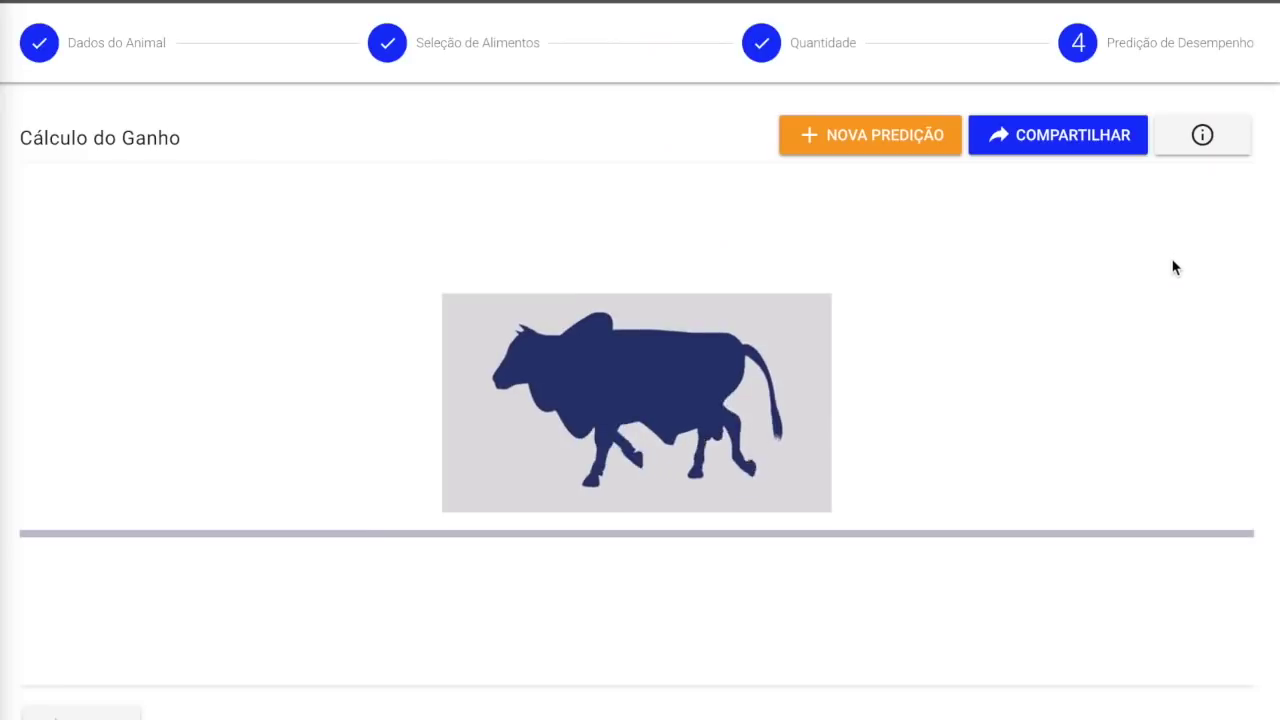
# - Examine the recalculated energy and protein gain potential and compare the diet's NDT and energy supply with the requirements
pyautogui.scroll(-1, 948, 451)
pyautogui.scroll(-4, 829, 509)
pyautogui.scroll(-2, 793, 537)
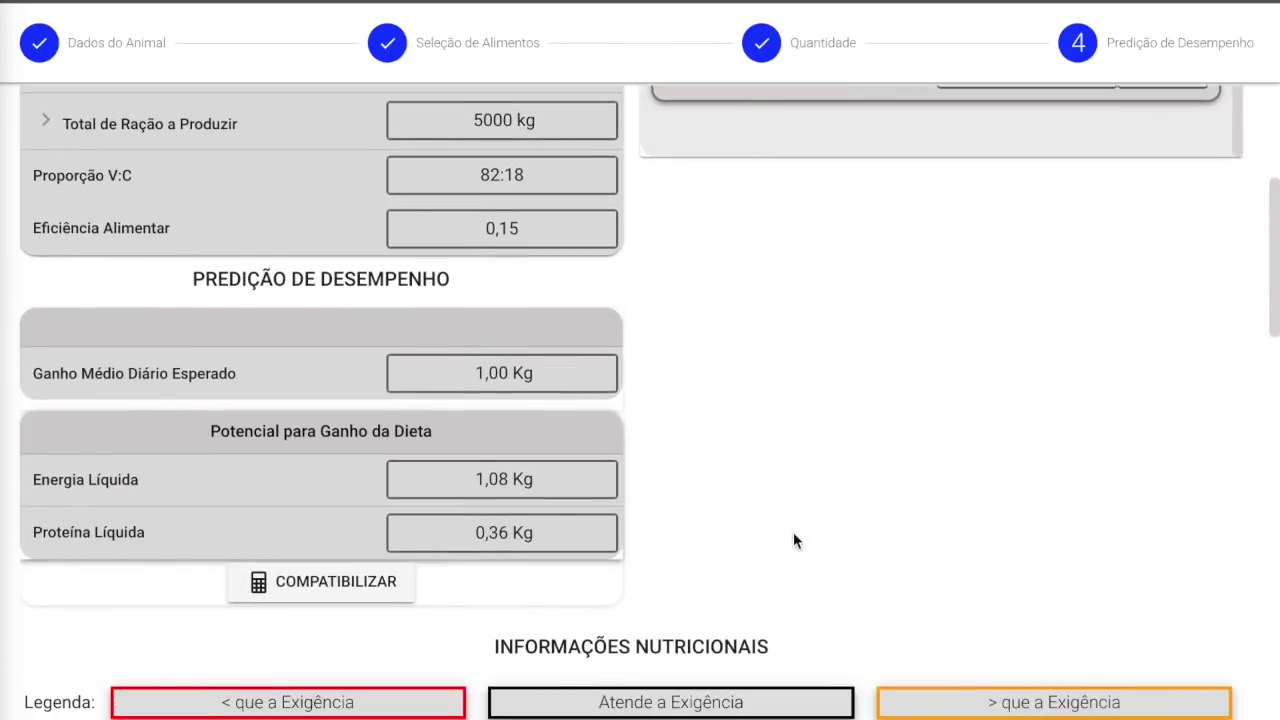
pyautogui.scroll(1, 443, 526)
pyautogui.scroll(-1, 370, 515)
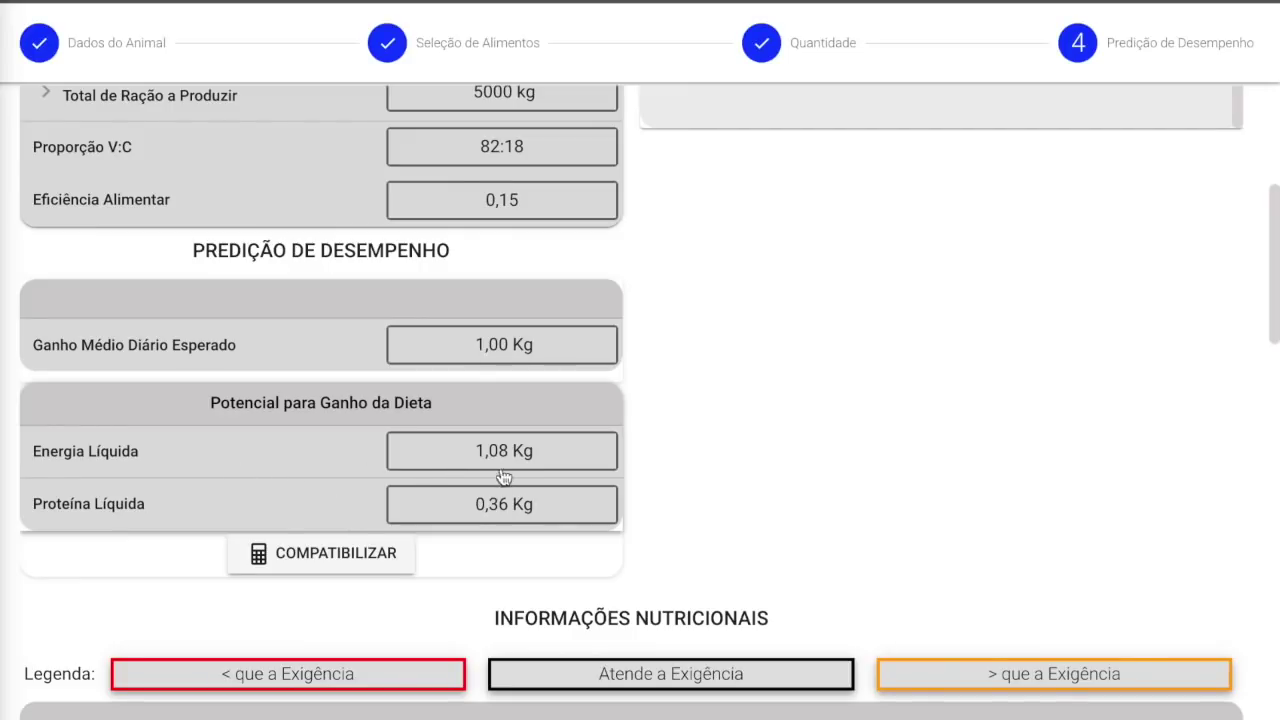
pyautogui.scroll(-5, 507, 472)
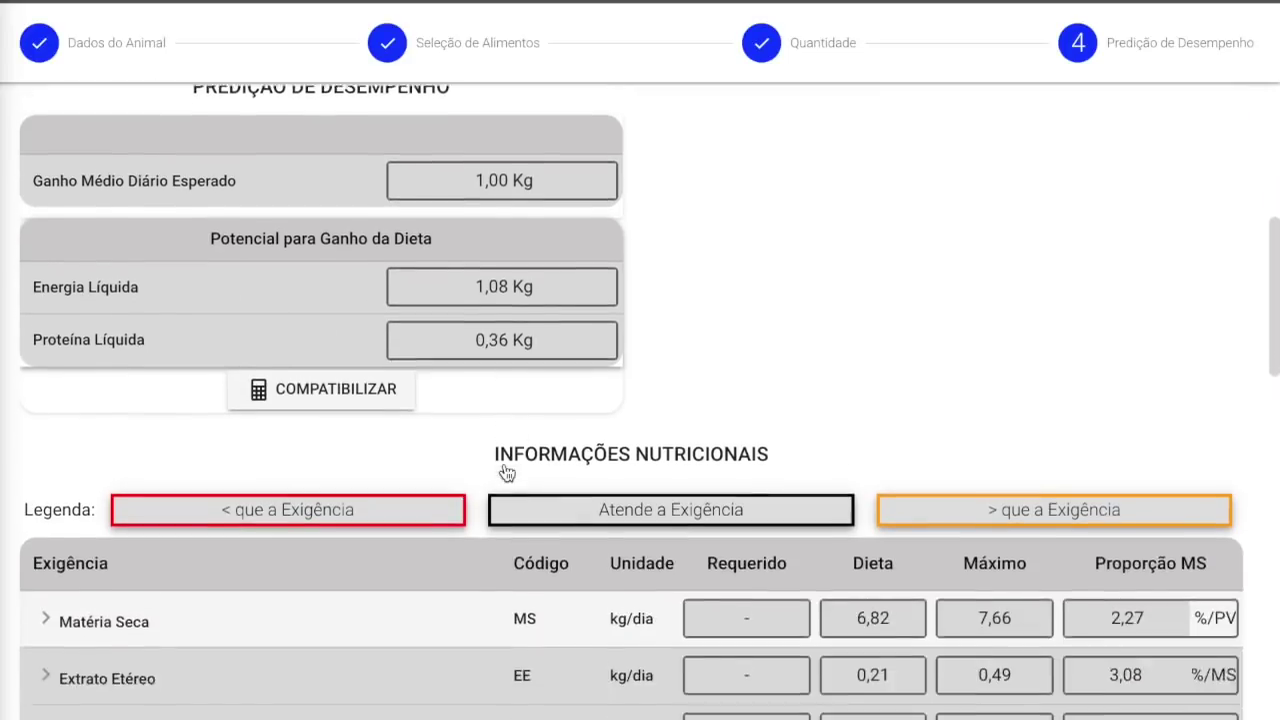
pyautogui.scroll(-1, 523, 520)
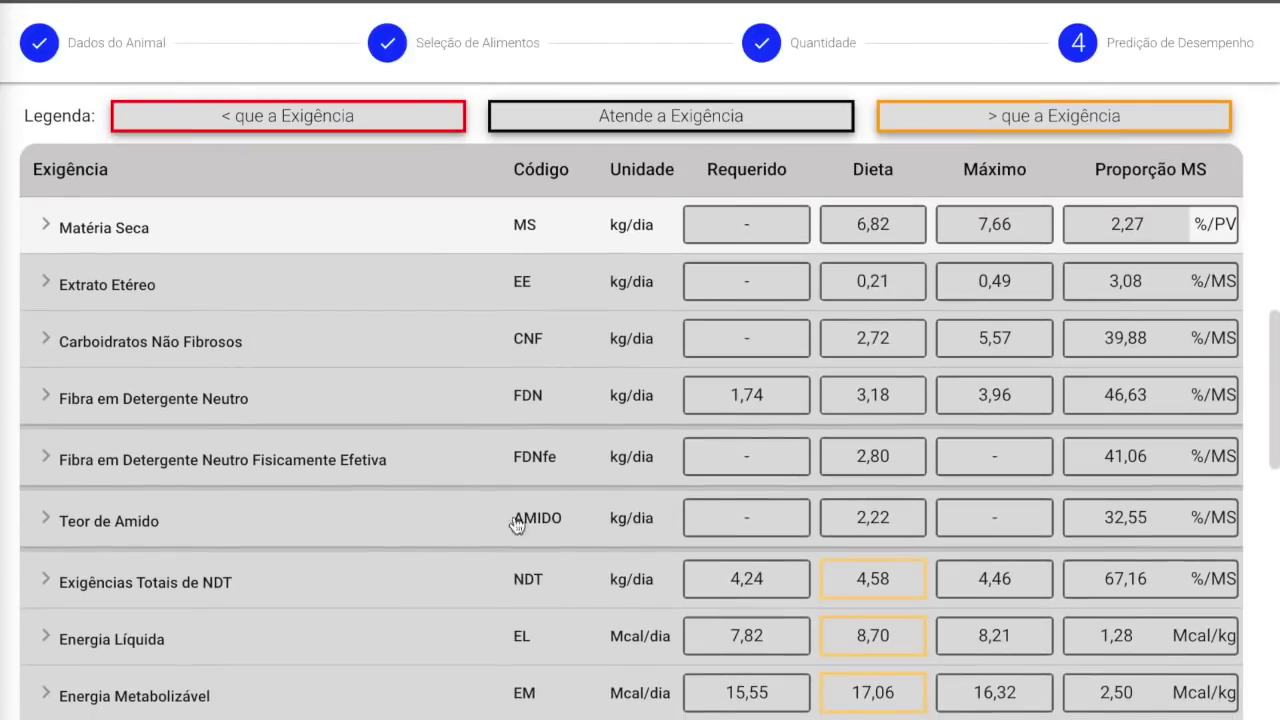
pyautogui.scroll(1, 335, 527)
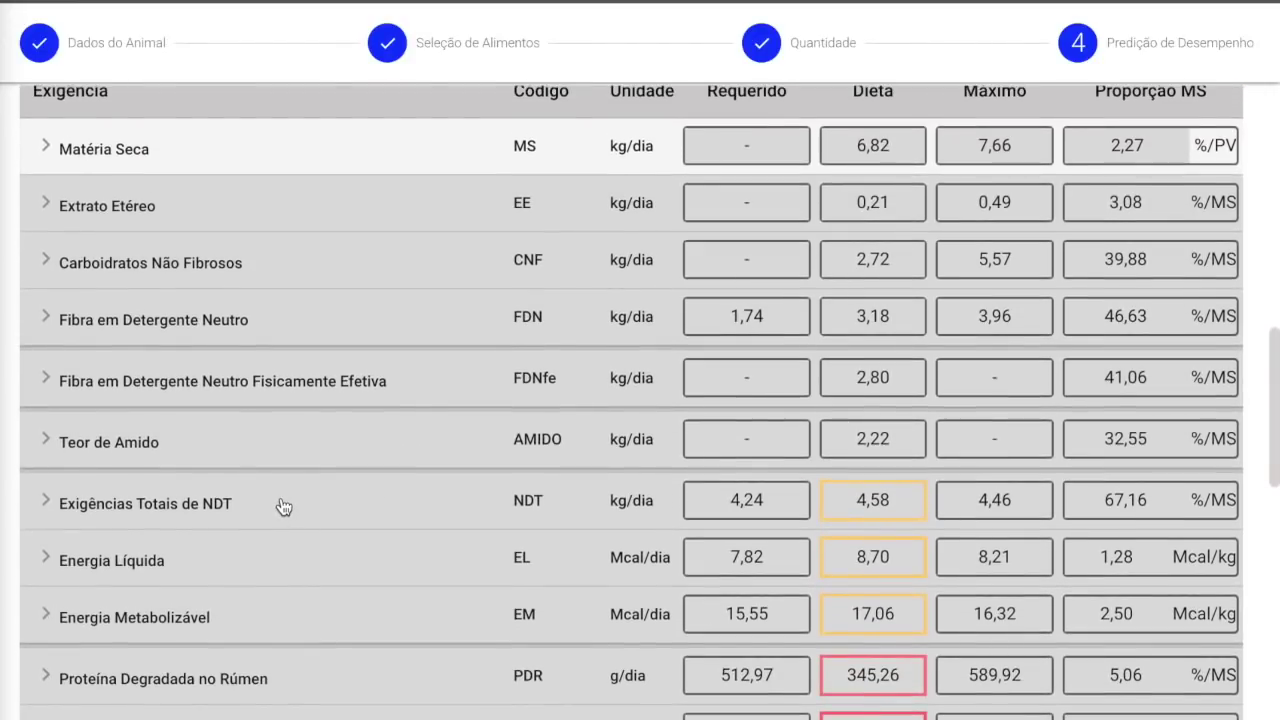
pyautogui.scroll(-1, 284, 507)
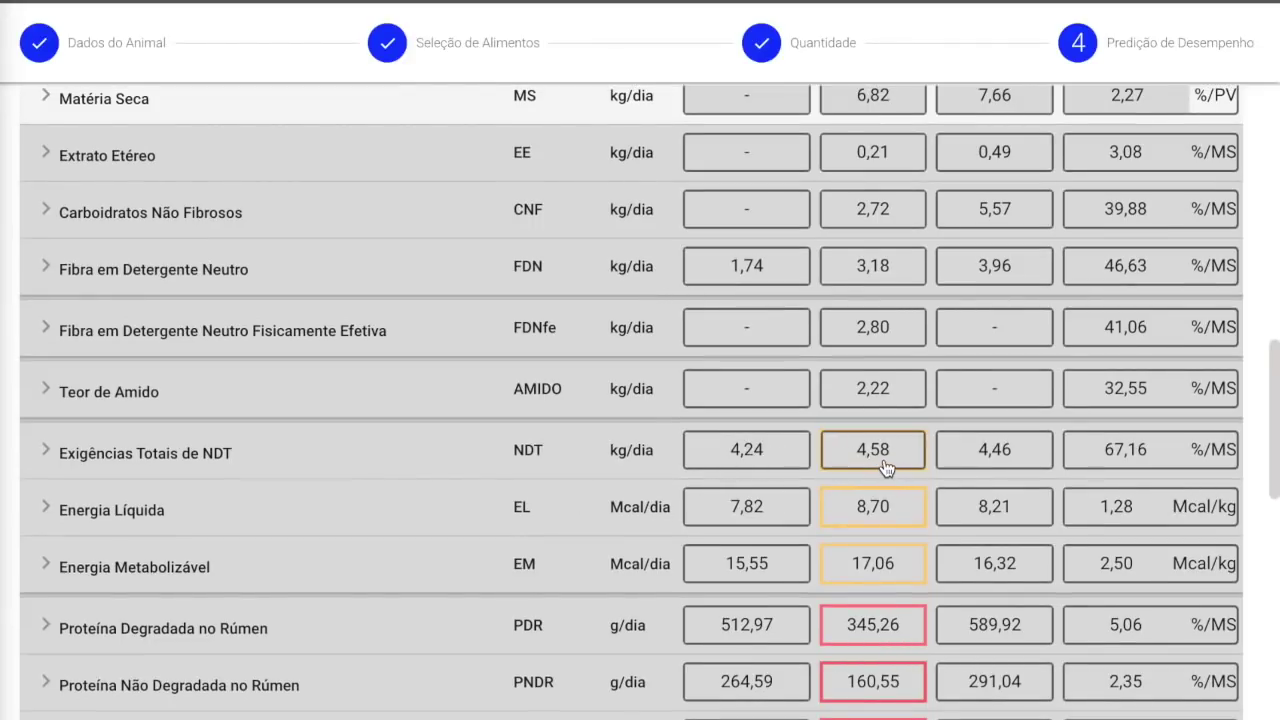
# - Set the Milho Fubá quantity to 1,2 kg, recalculate the ration and check its gain potential and NDT supply
pyautogui.scroll(6, 885, 468)
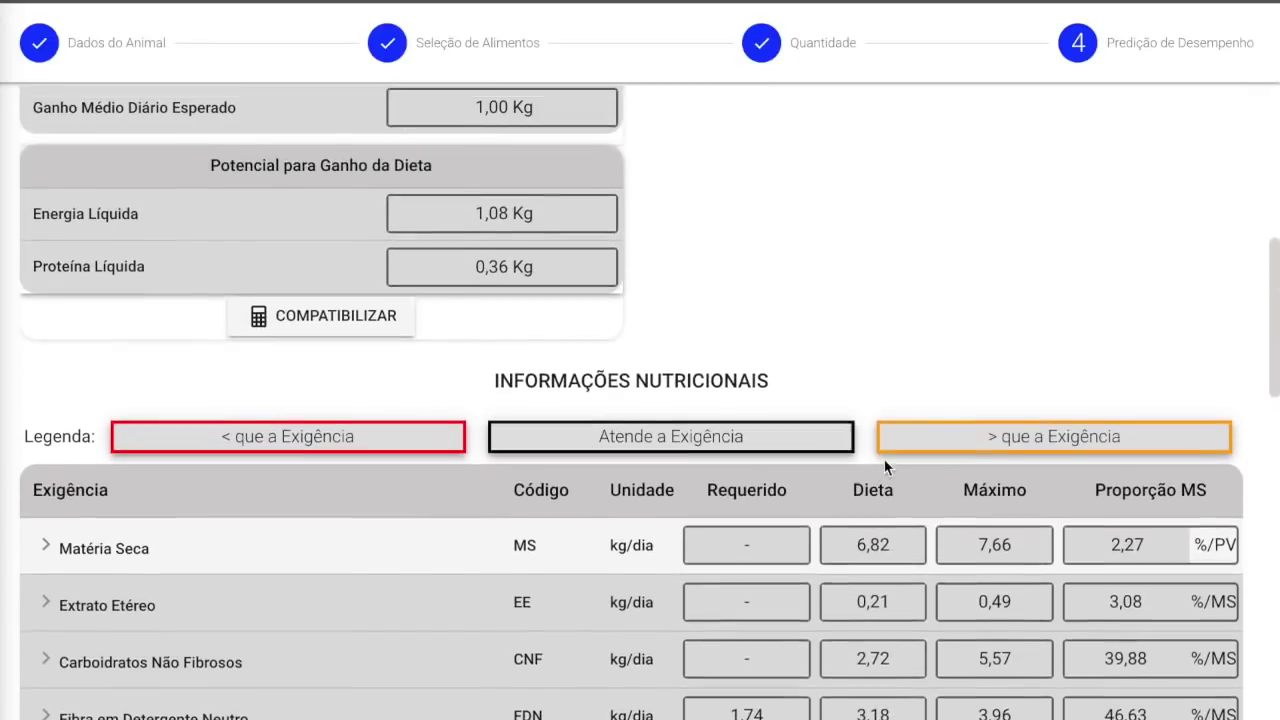
pyautogui.scroll(5, 885, 468)
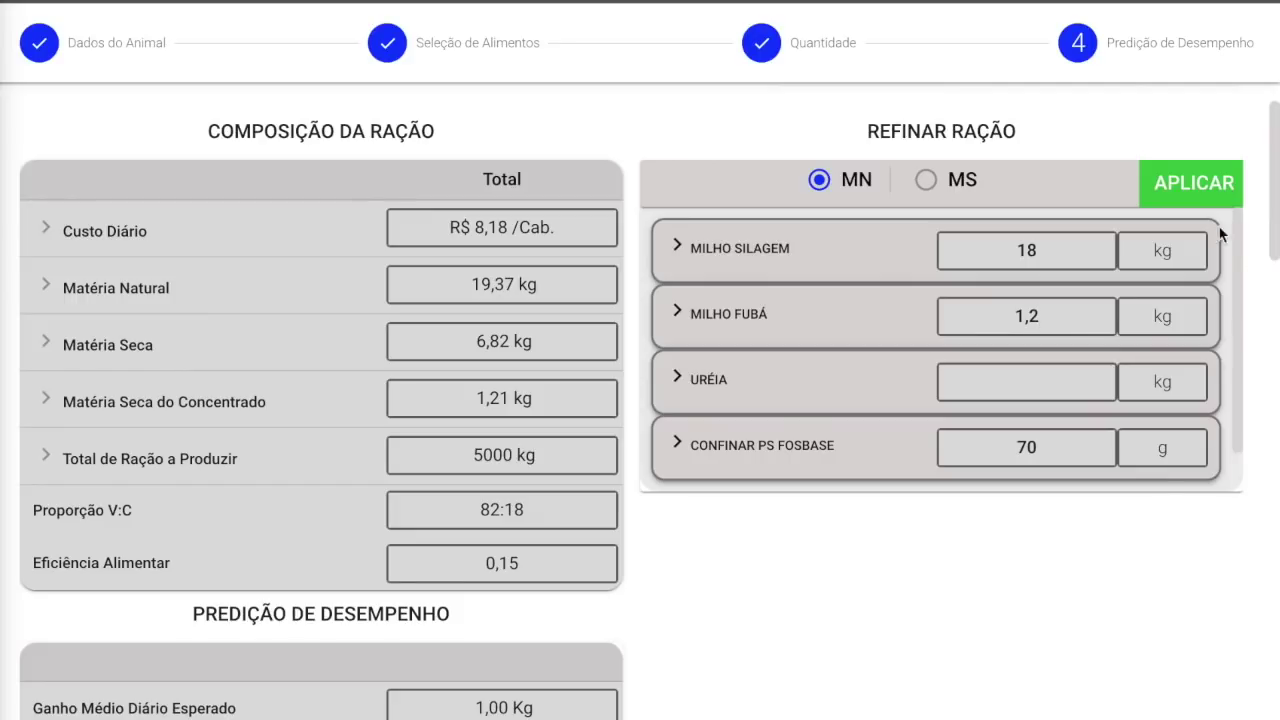
pyautogui.click(1205, 195)
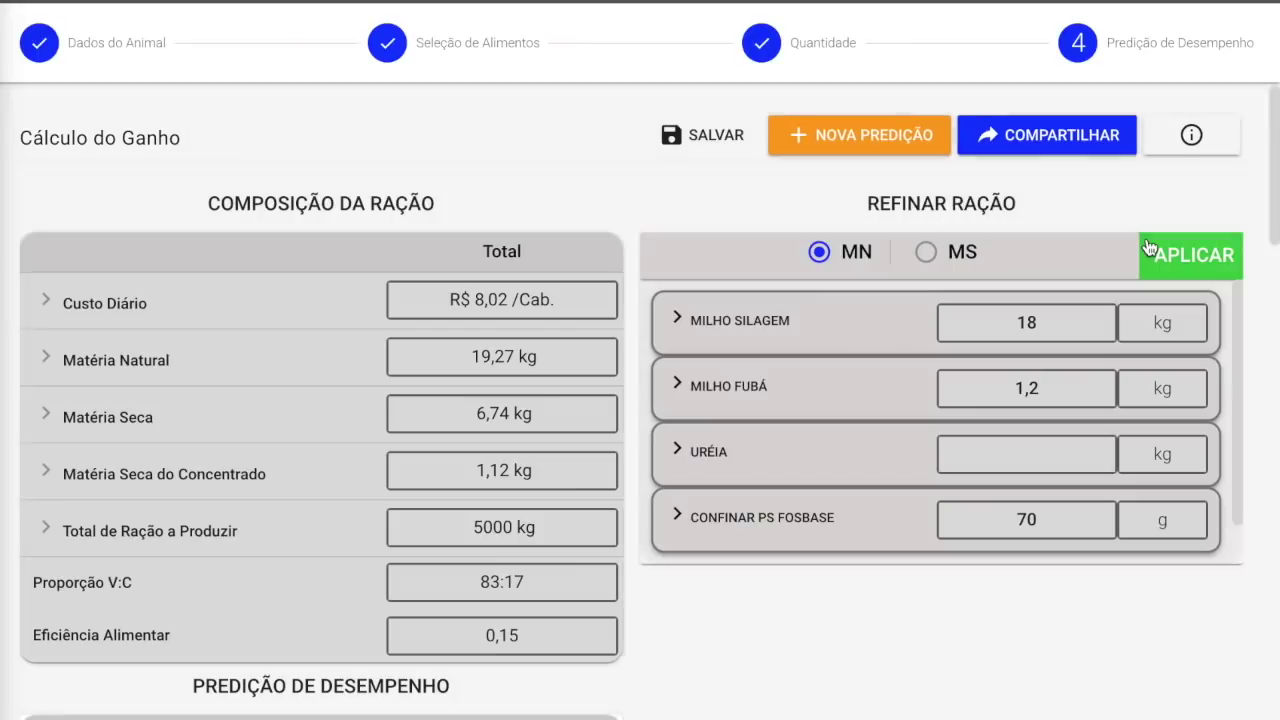
pyautogui.scroll(-6, 957, 491)
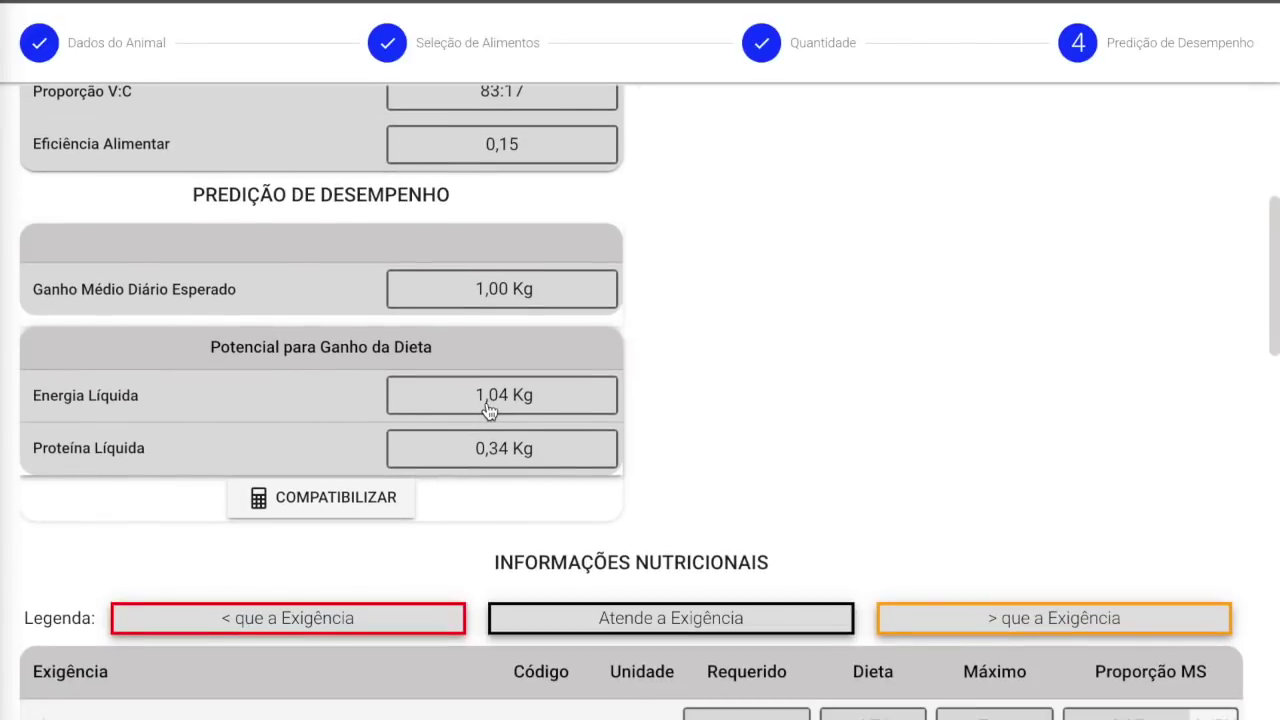
pyautogui.scroll(-5, 546, 445)
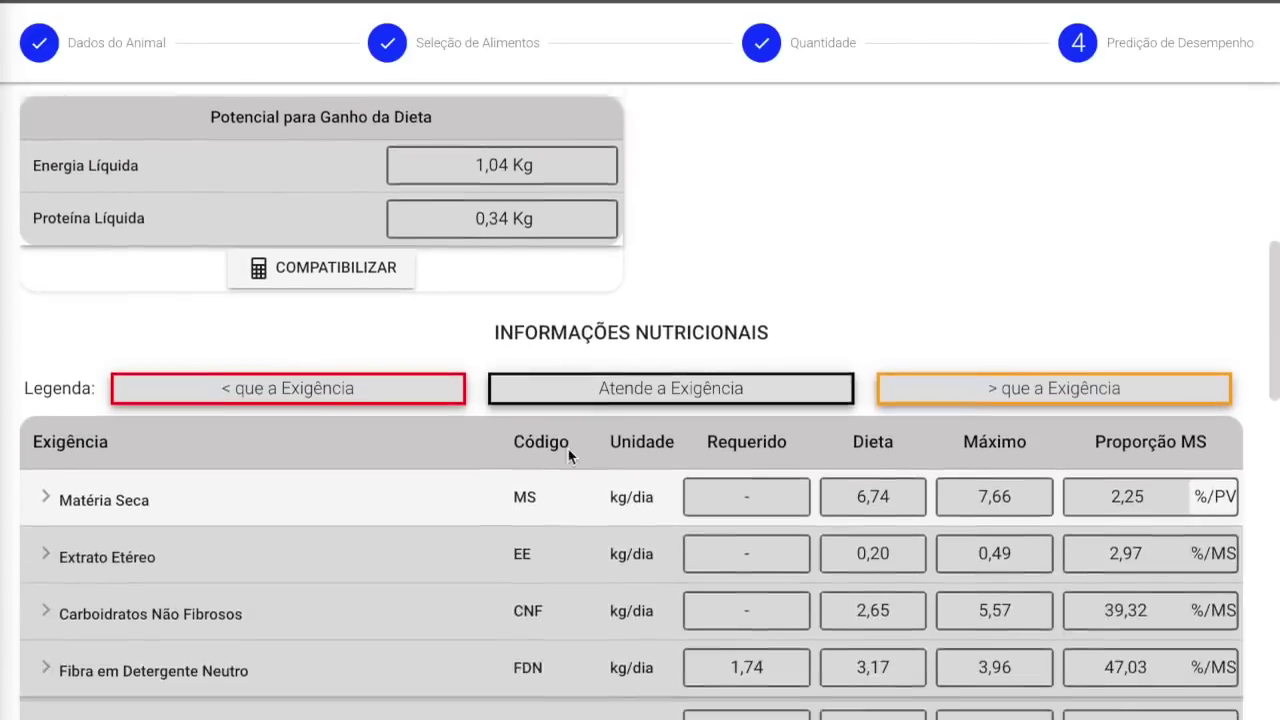
pyautogui.scroll(-2, 733, 538)
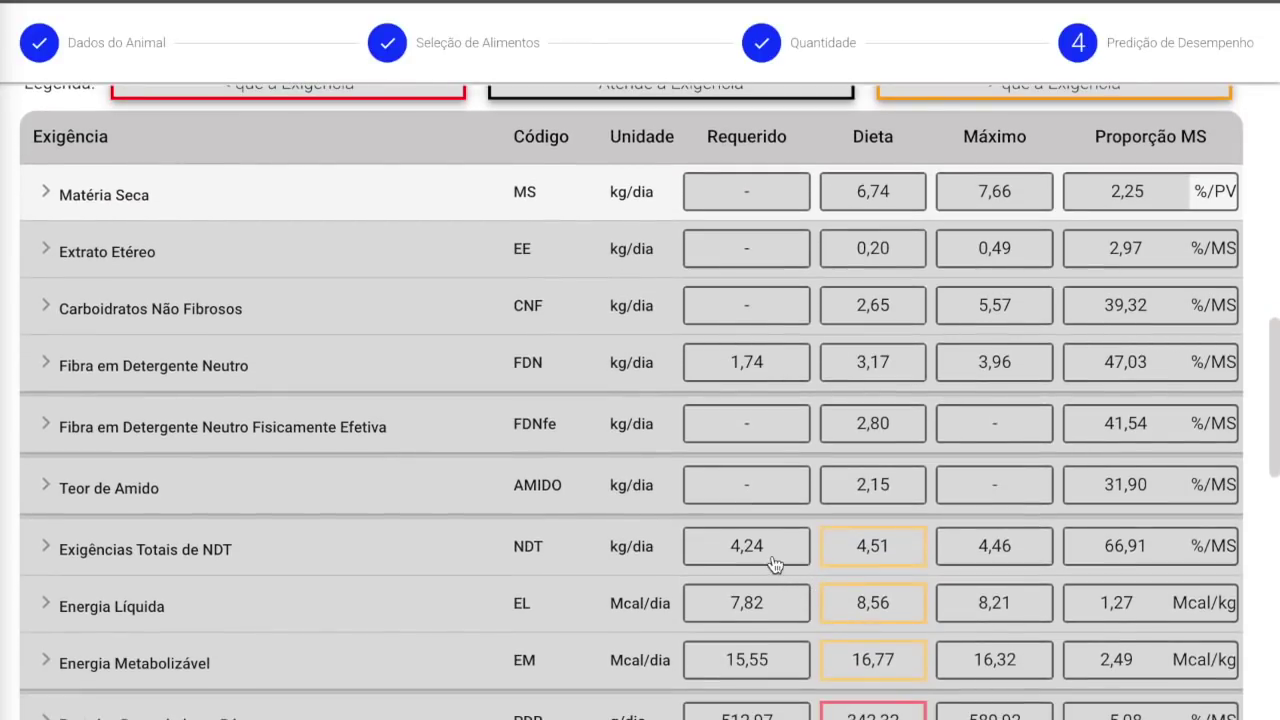
# - Lower the Milho Fubá quantity to 1,1 kg and apply it to recalculate the ration
pyautogui.scroll(6, 866, 558)
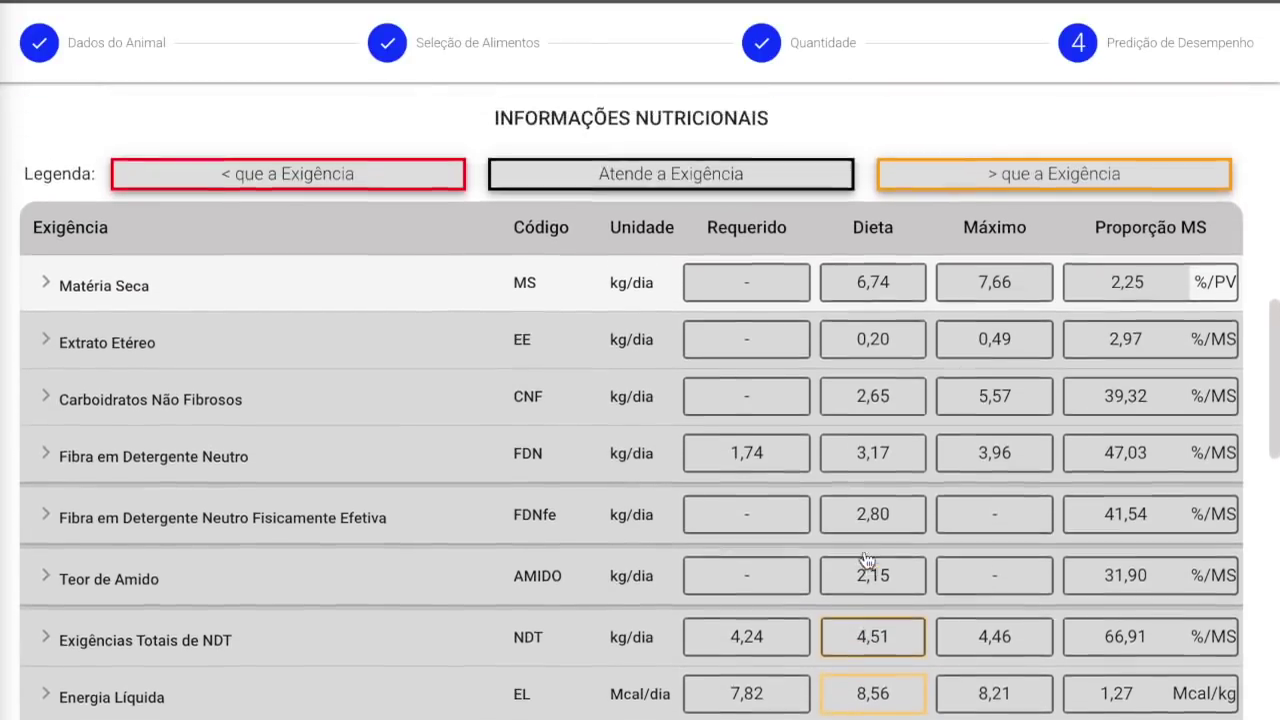
pyautogui.scroll(5, 866, 558)
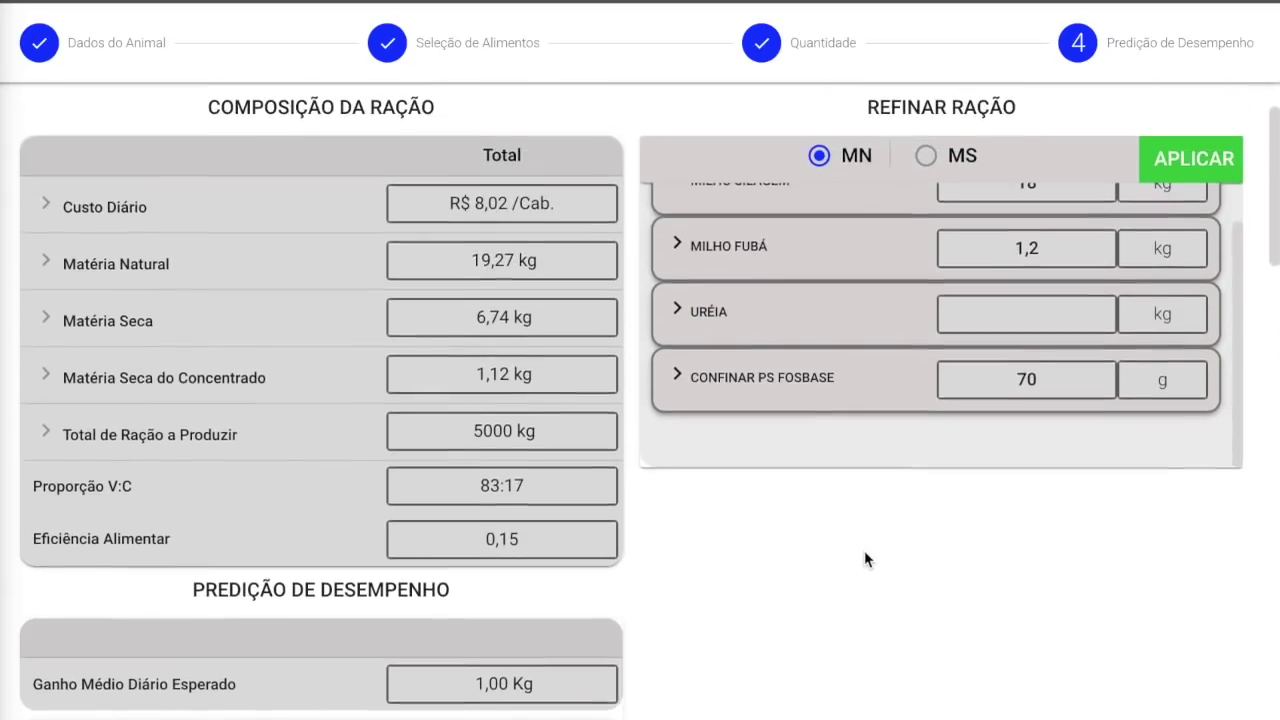
pyautogui.scroll(1, 949, 493)
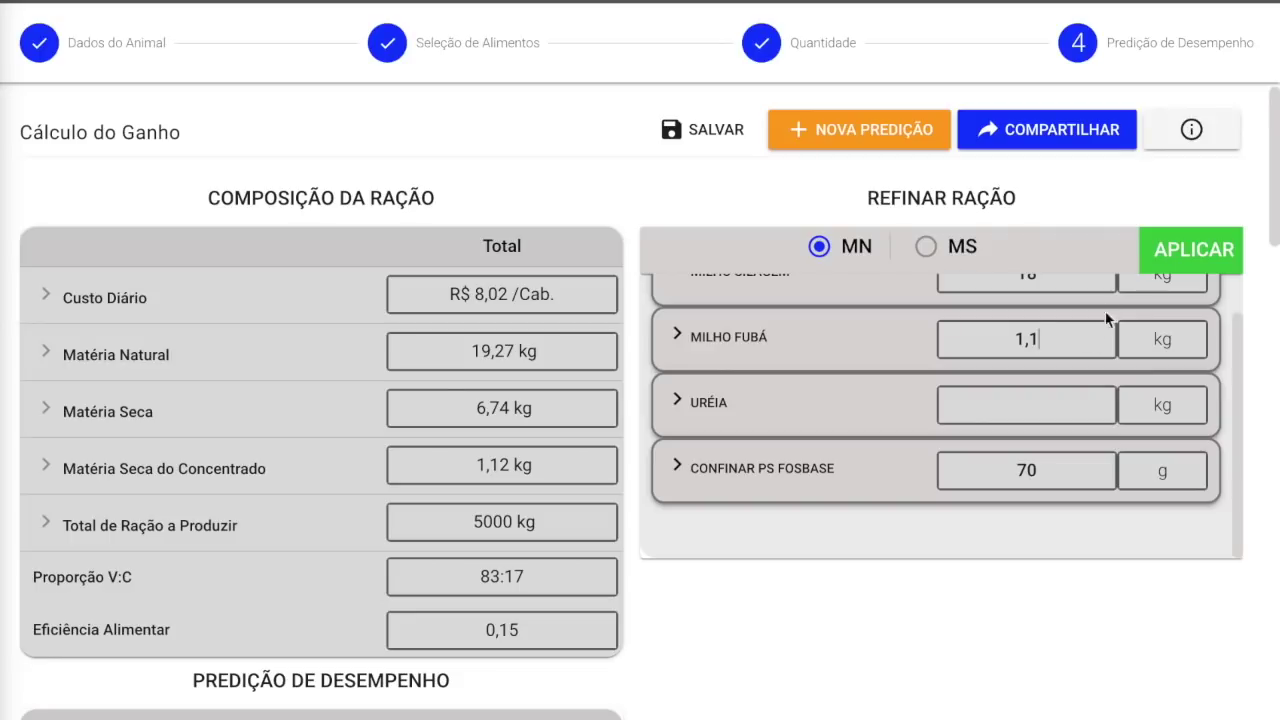
pyautogui.click(1187, 250)
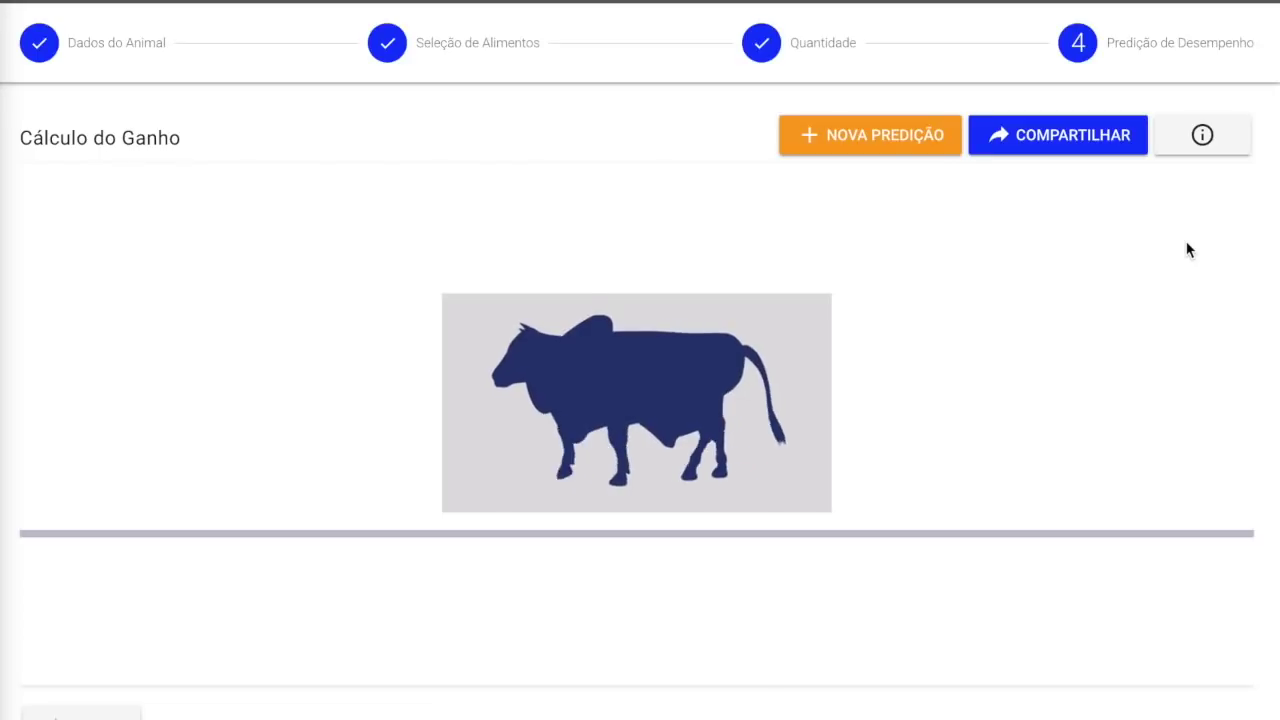
# - Examine the ration's energy and protein gain potential and compare its NDT, energy and protein supply with the required and maximum values
pyautogui.scroll(-4, 1187, 250)
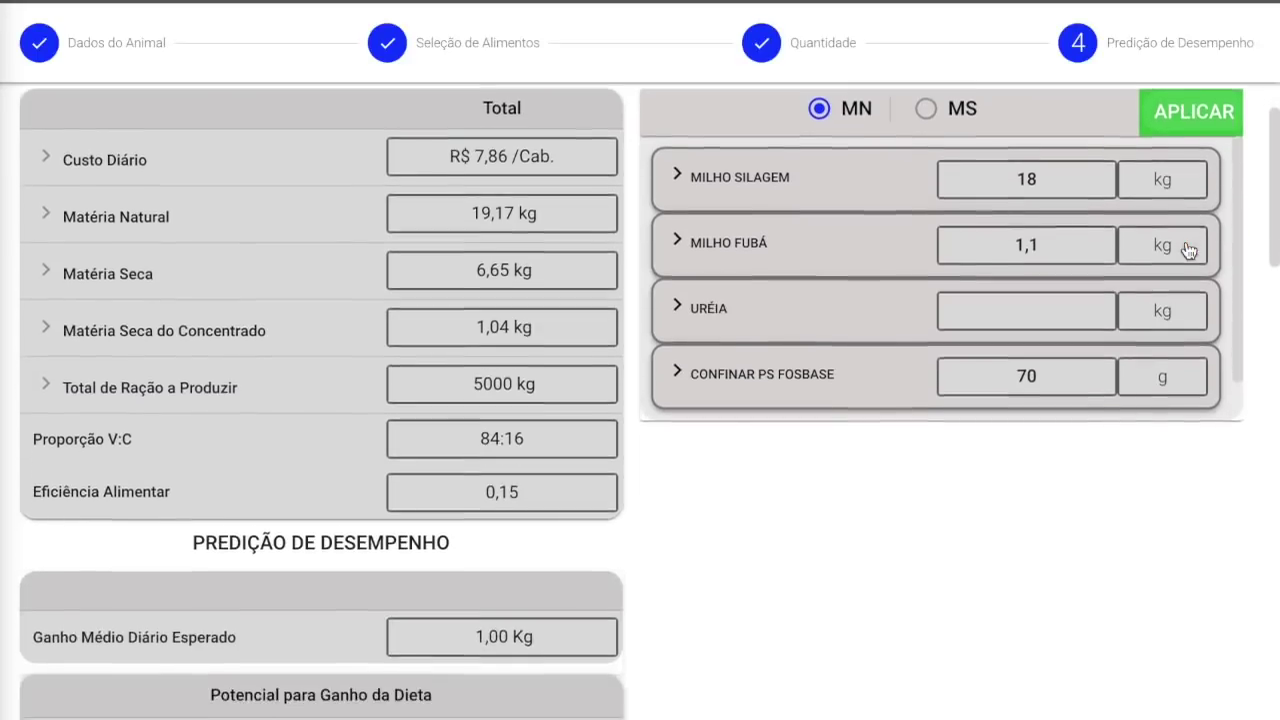
pyautogui.scroll(-1, 549, 555)
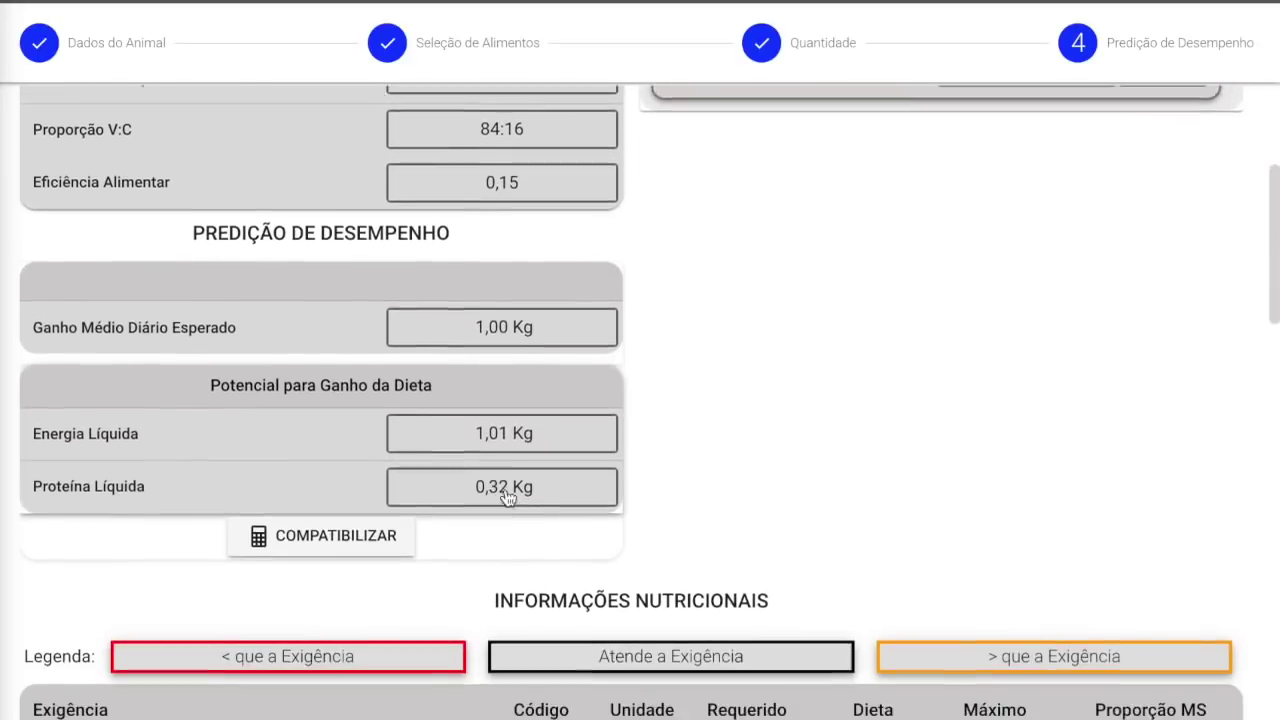
pyautogui.scroll(-4, 505, 420)
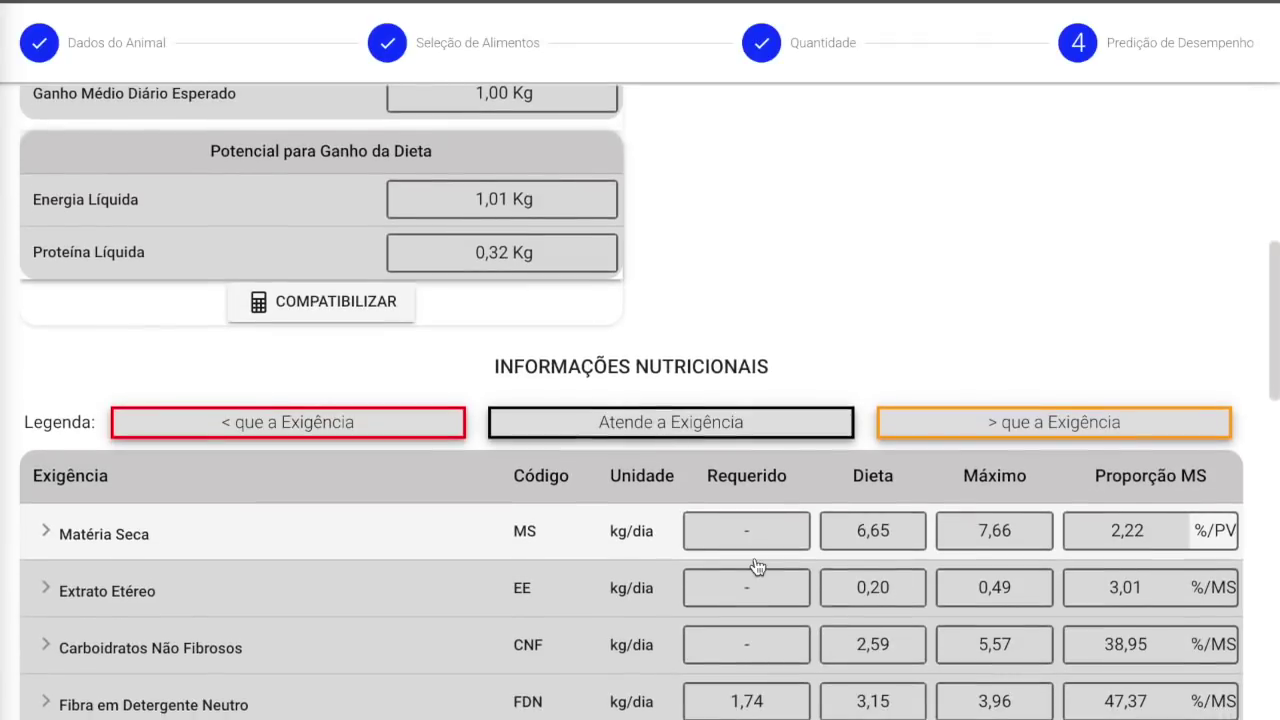
pyautogui.scroll(-2, 760, 610)
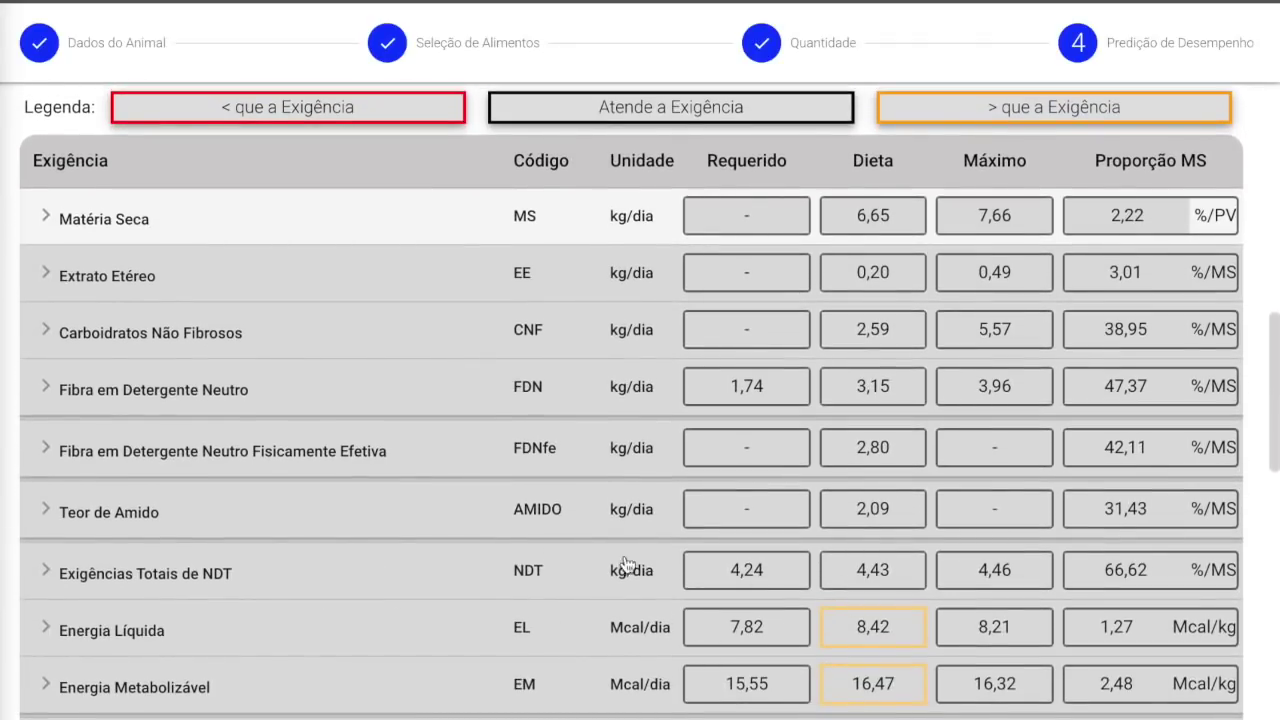
pyautogui.scroll(-1, 855, 583)
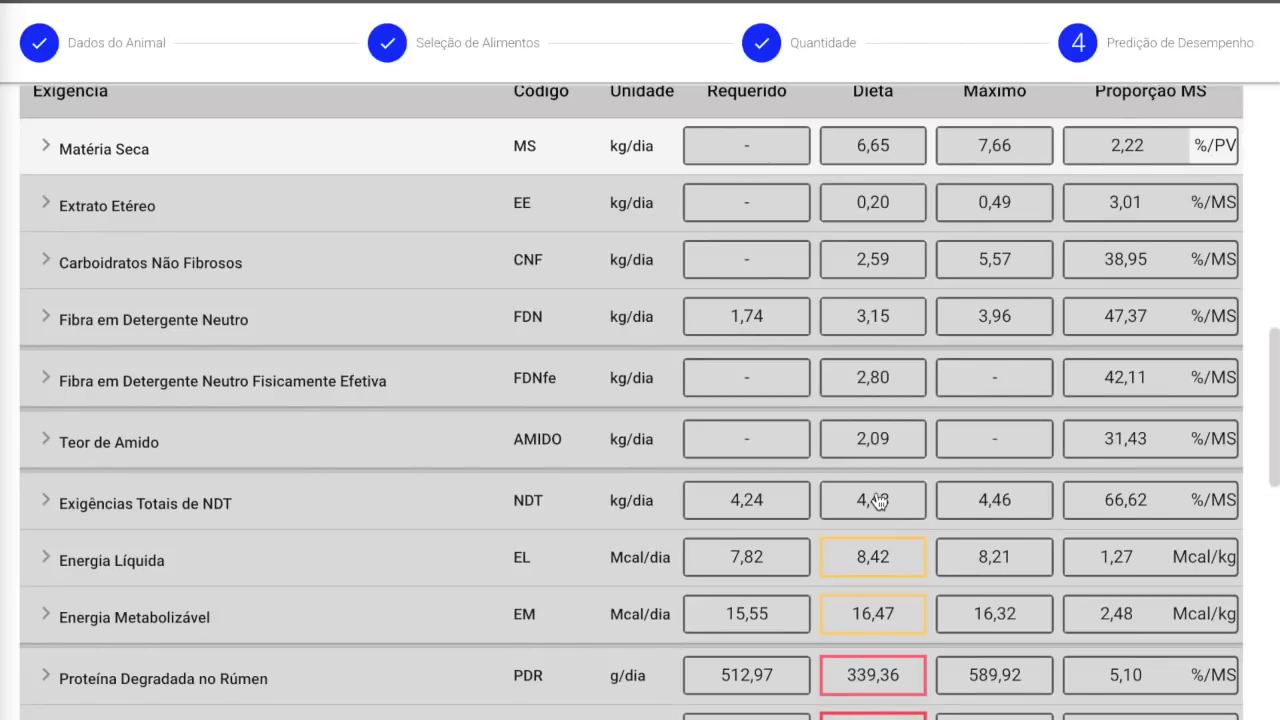
pyautogui.scroll(7, 877, 501)
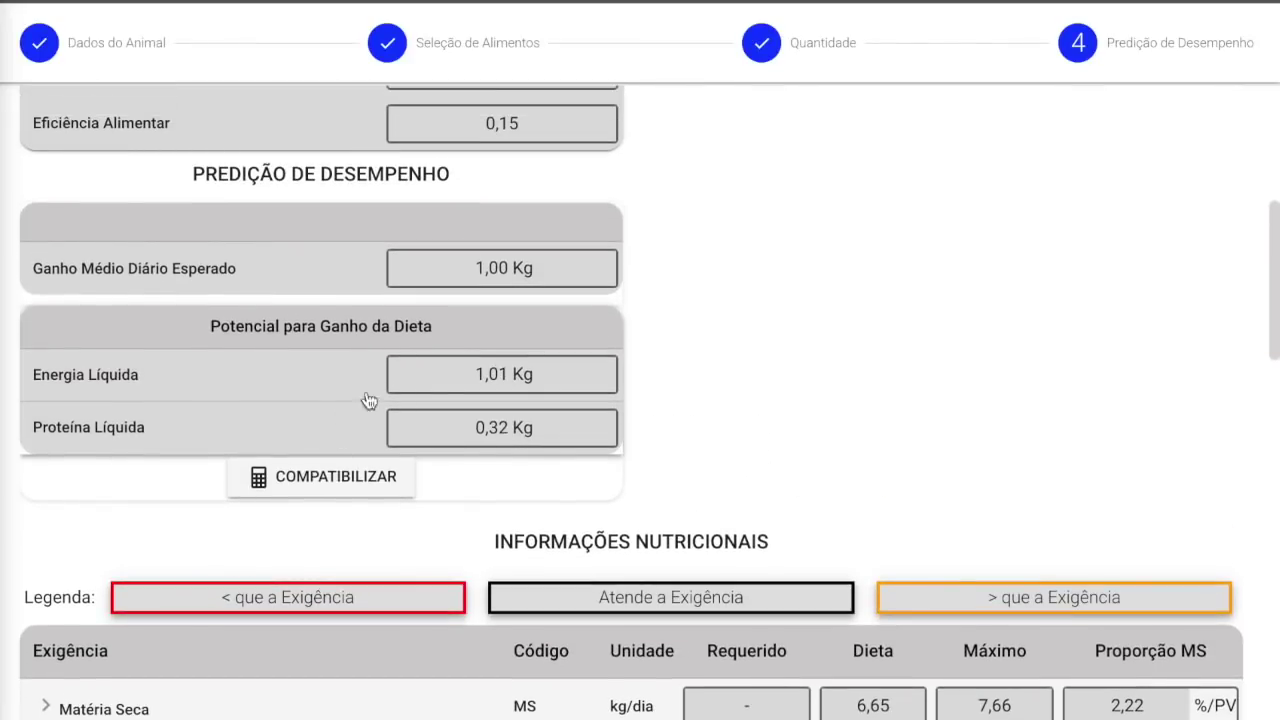
pyautogui.scroll(1, 495, 413)
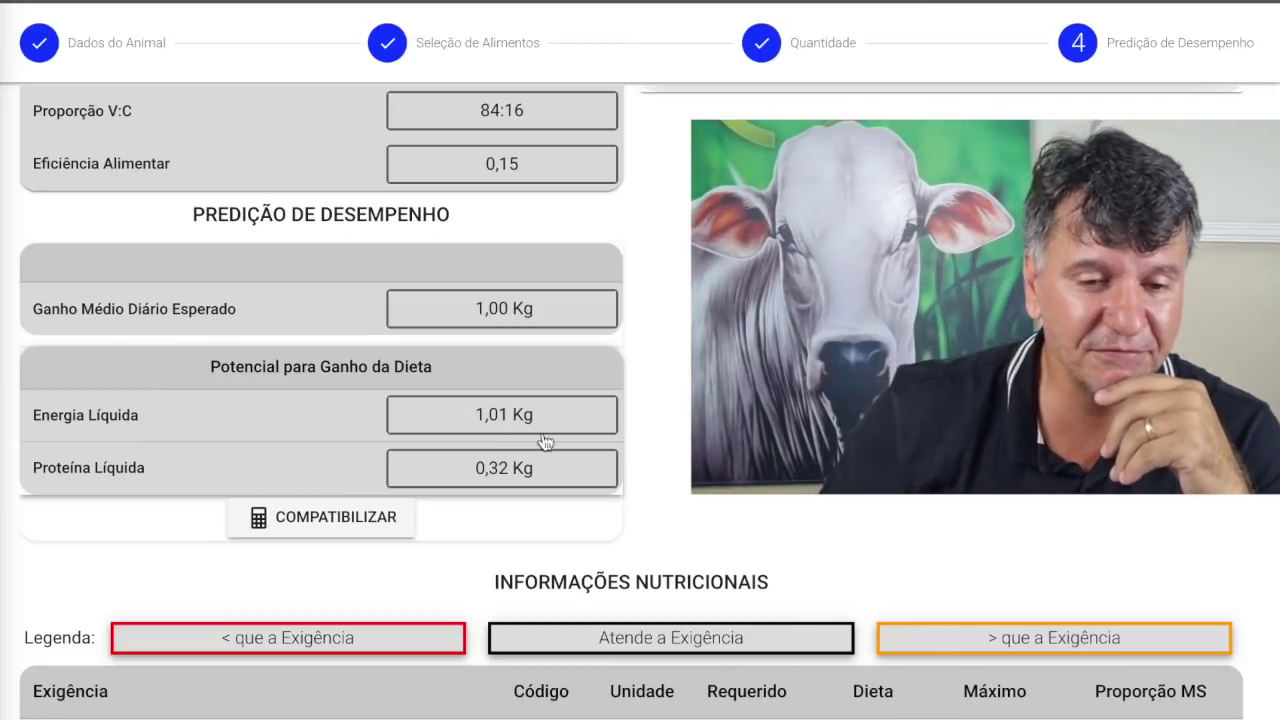
pyautogui.scroll(2, 545, 442)
pyautogui.scroll(-5, 700, 470)
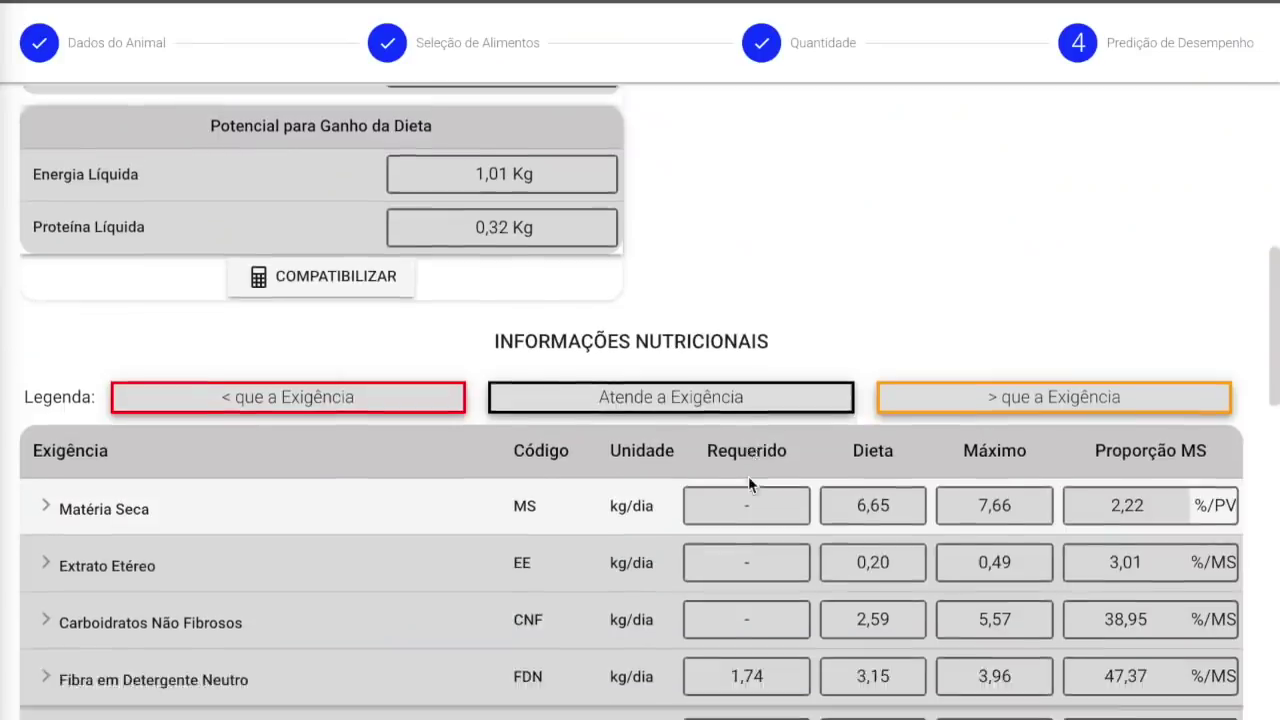
pyautogui.scroll(-5, 748, 476)
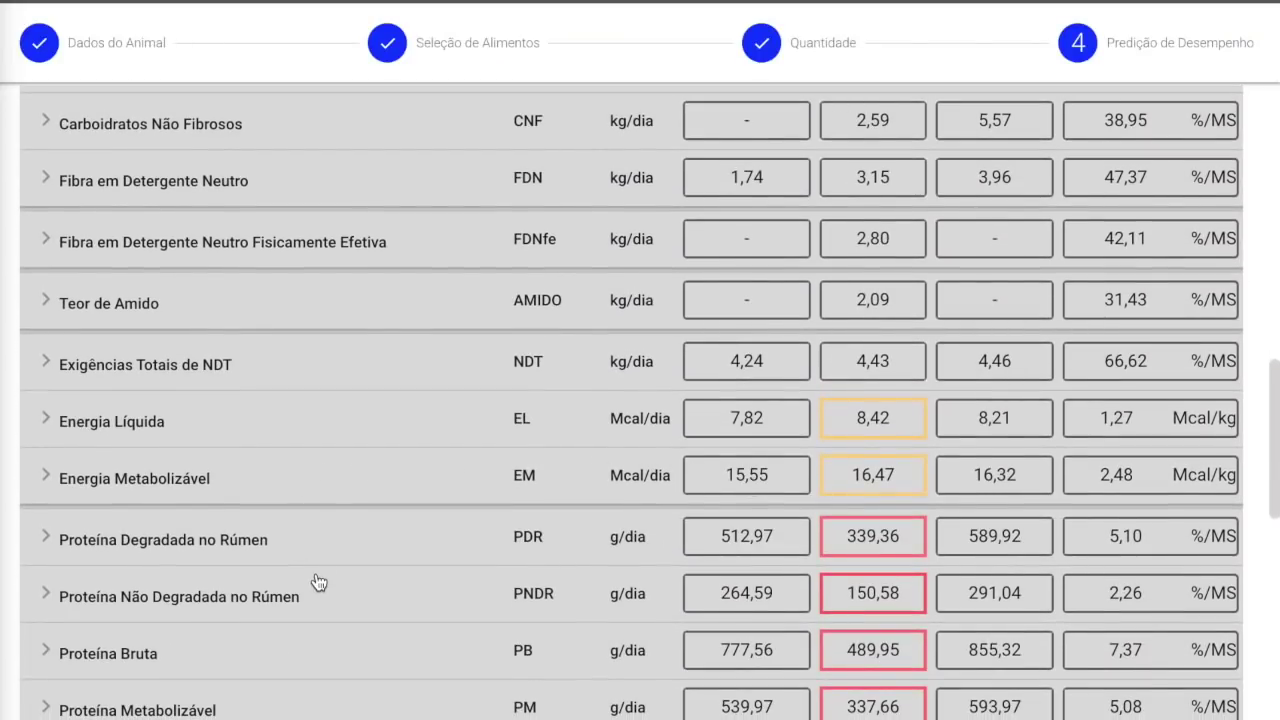
pyautogui.scroll(-1, 320, 578)
pyautogui.scroll(-2, 413, 712)
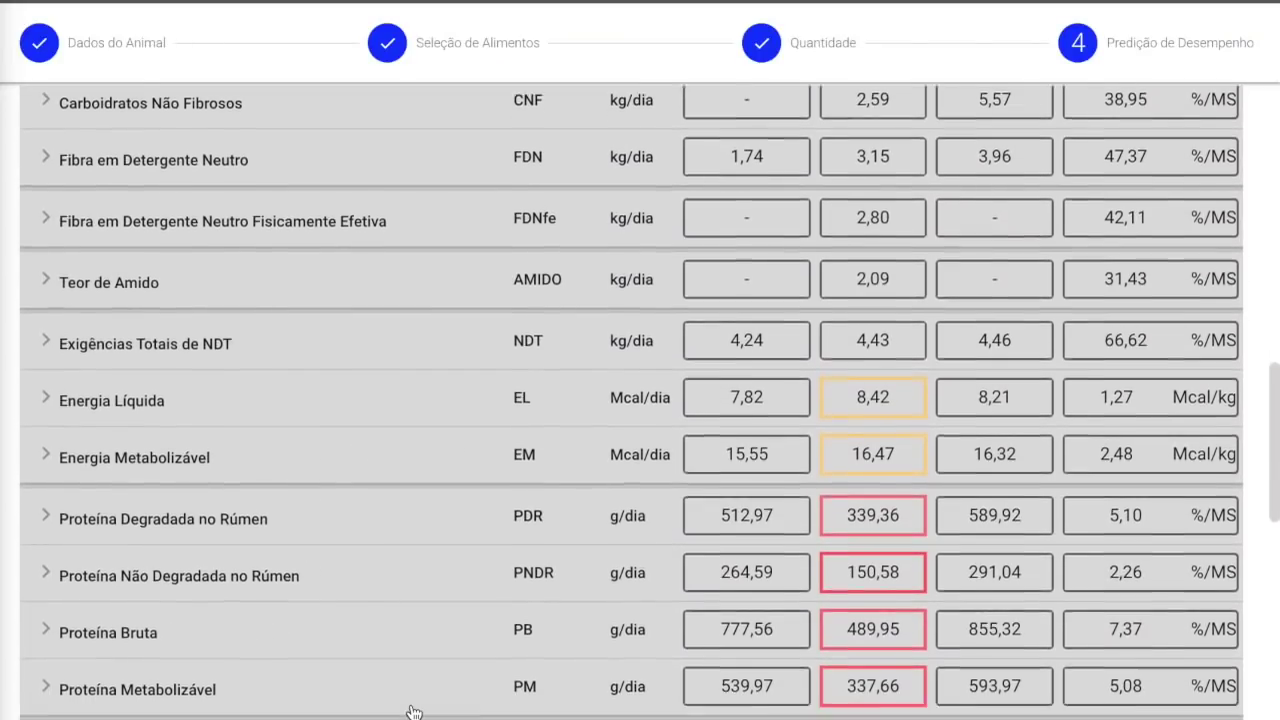